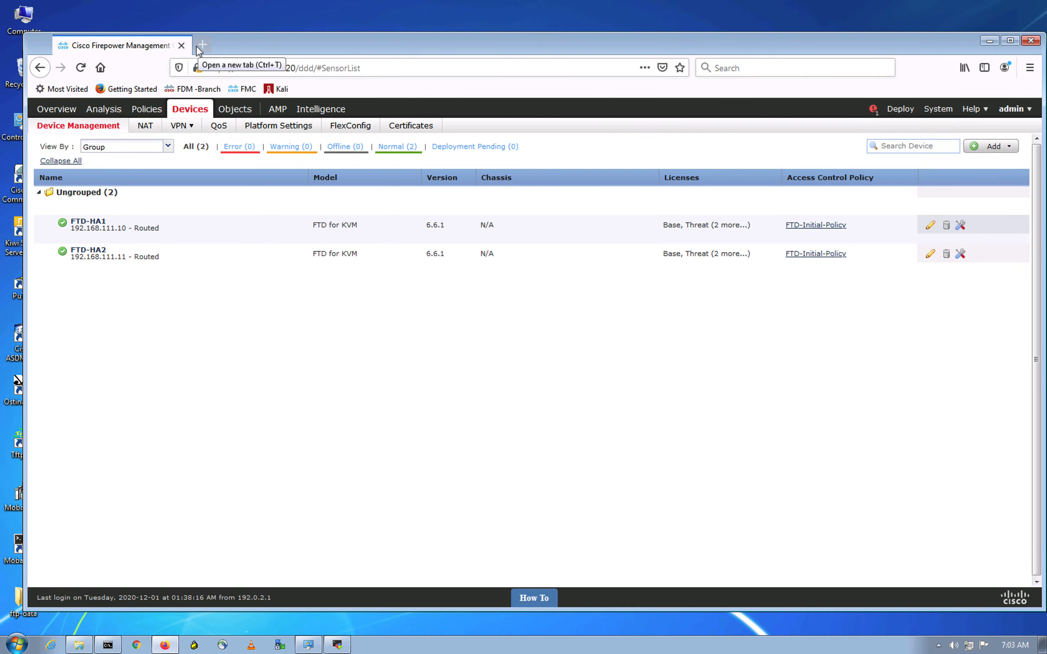
pyautogui.hotkey('ctrl', 'Up')
pyautogui.click(456, 54)
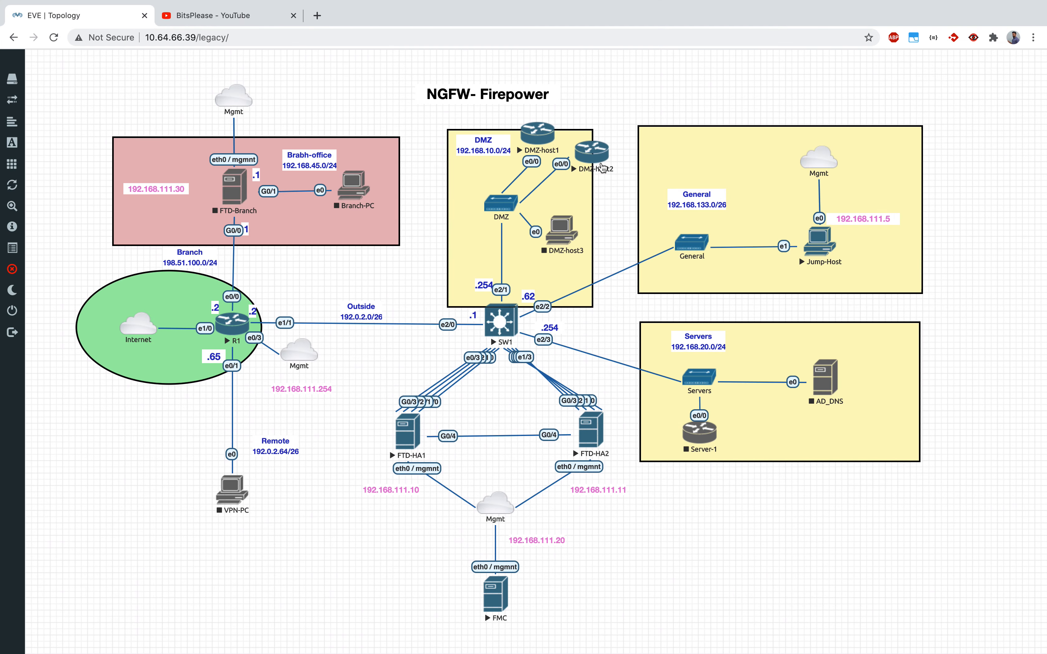
pyautogui.hotkey('ctrl', 'Up')
pyautogui.click(578, 65)
pyautogui.click(202, 45)
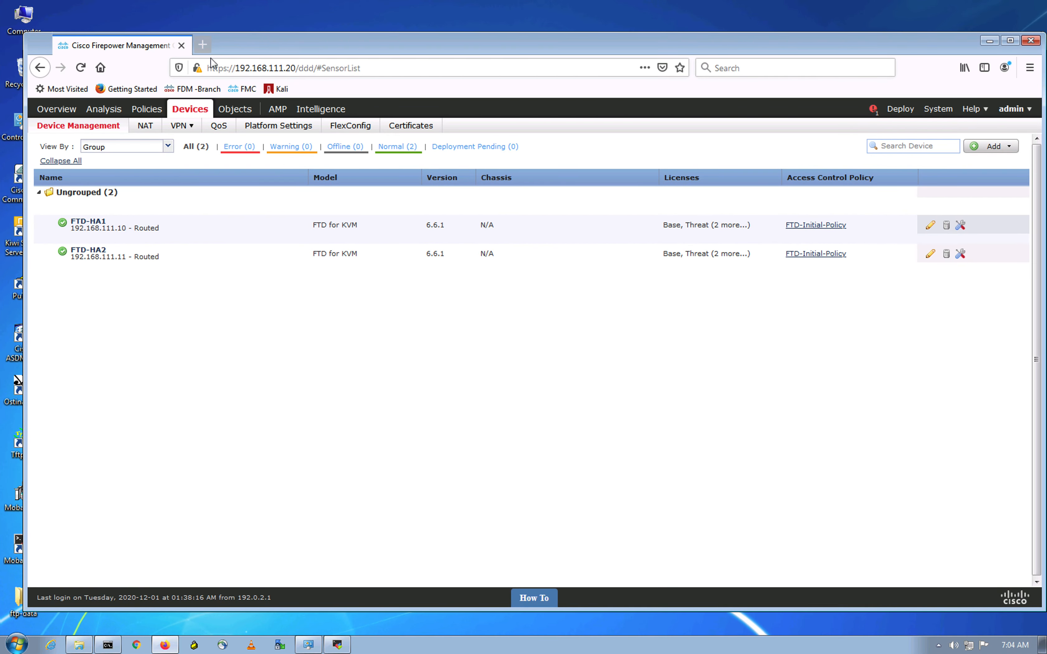
pyautogui.click(216, 59)
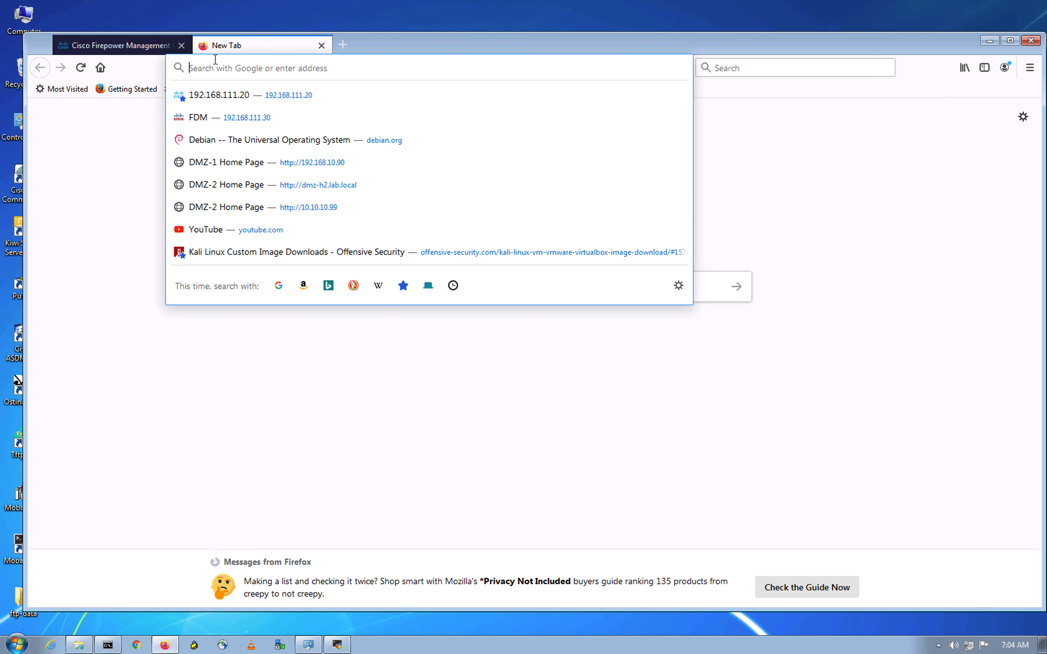
pyautogui.write('htt')
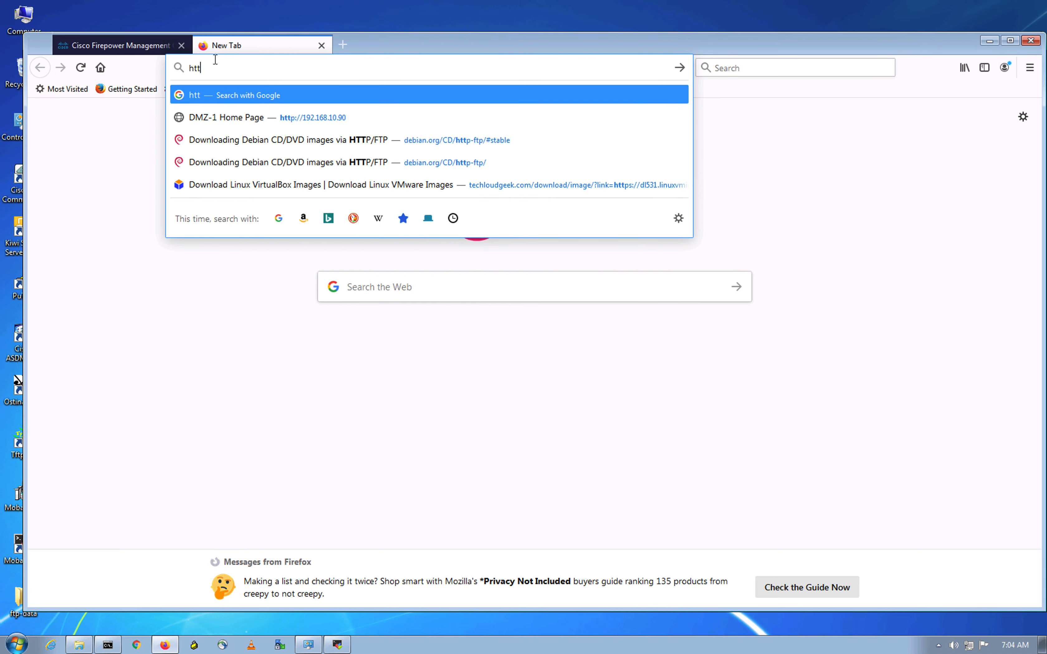
pyautogui.press('Down')
pyautogui.press('Return')
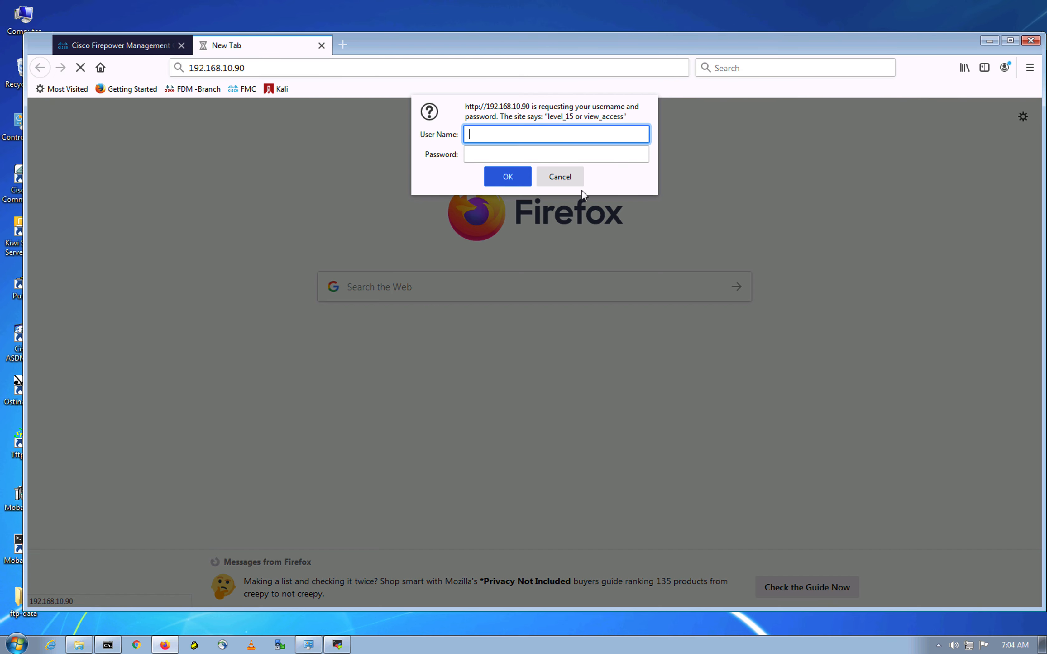
pyautogui.click(321, 45)
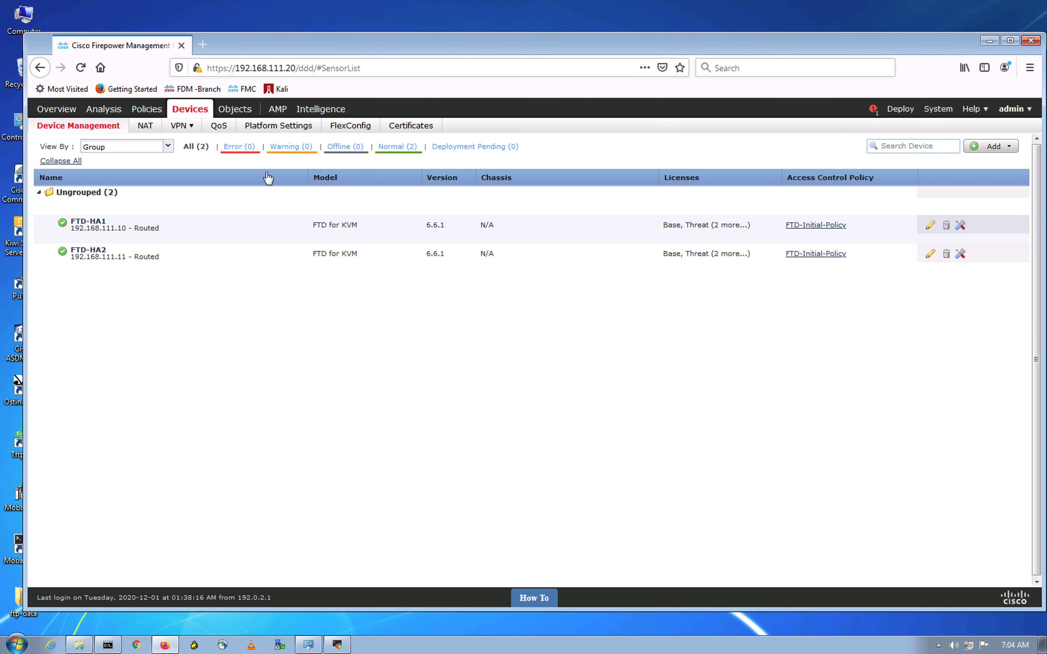
pyautogui.hotkey('ctrl', 'Up')
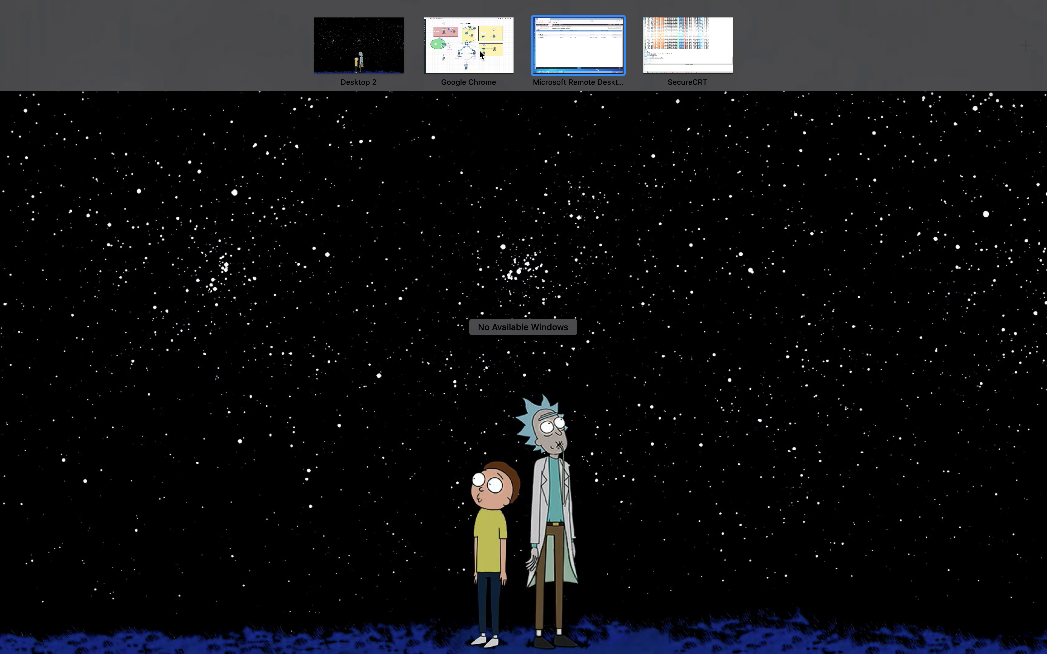
pyautogui.click(488, 57)
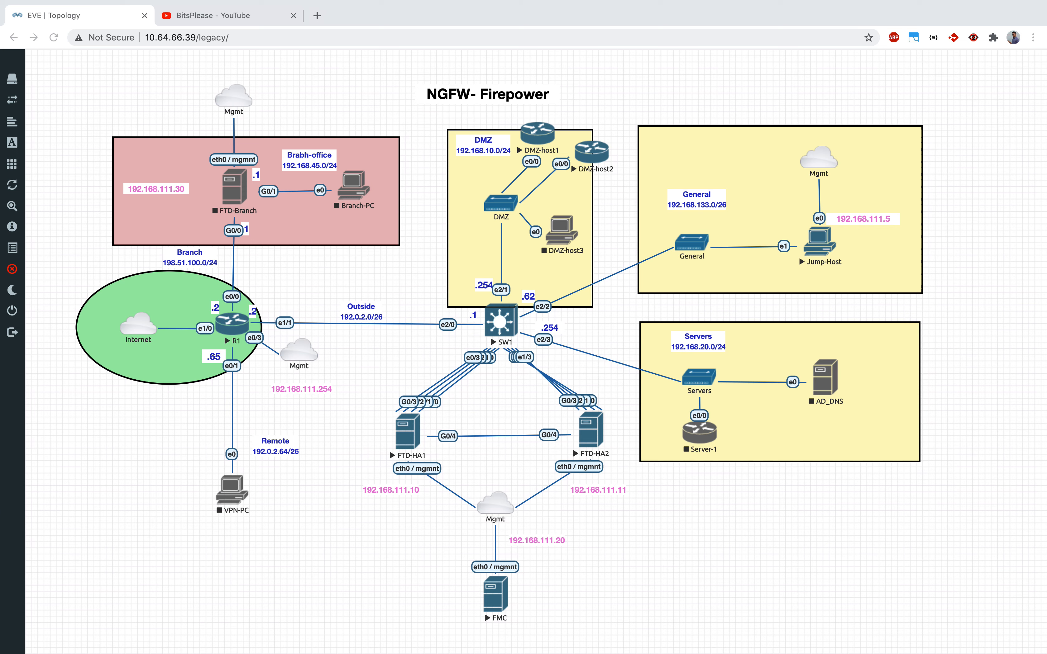
pyautogui.click(776, 561)
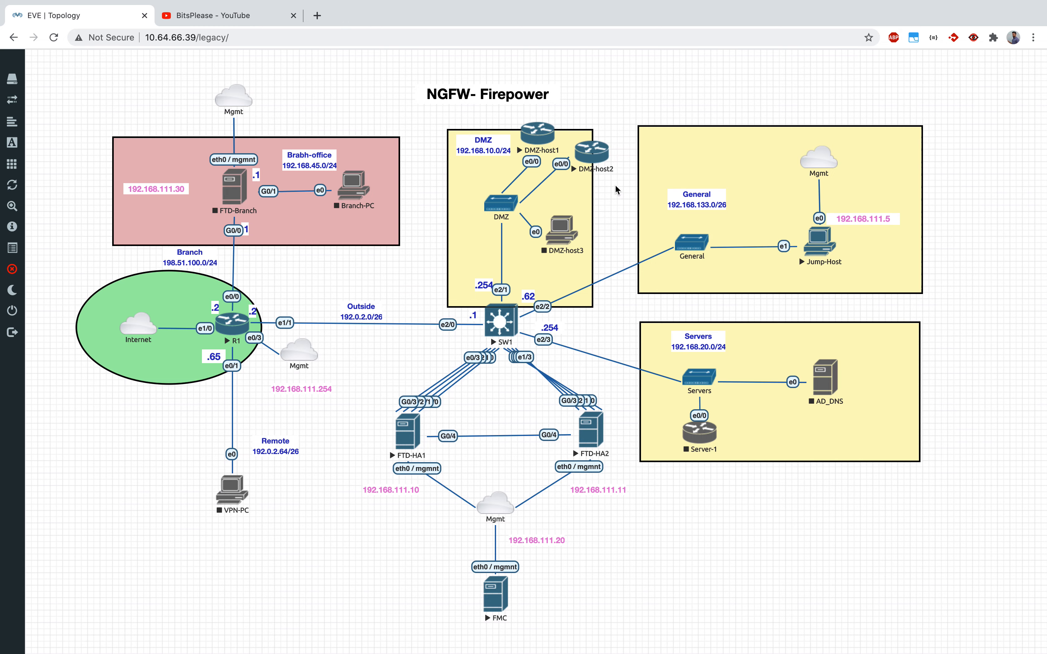
pyautogui.hotkey('ctrl', 'Up')
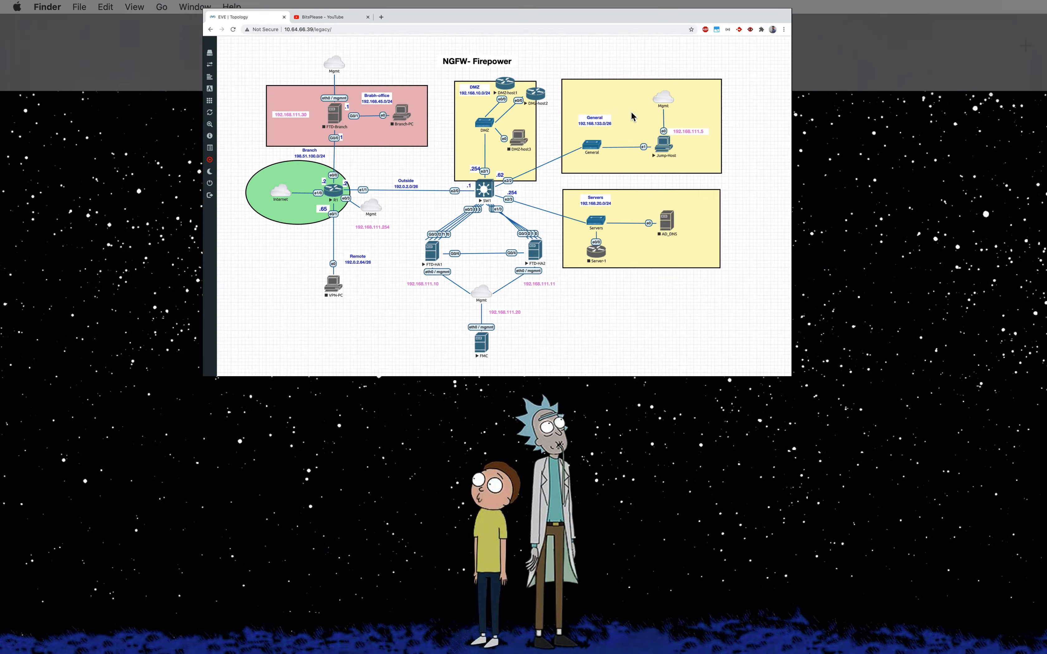
pyautogui.click(580, 65)
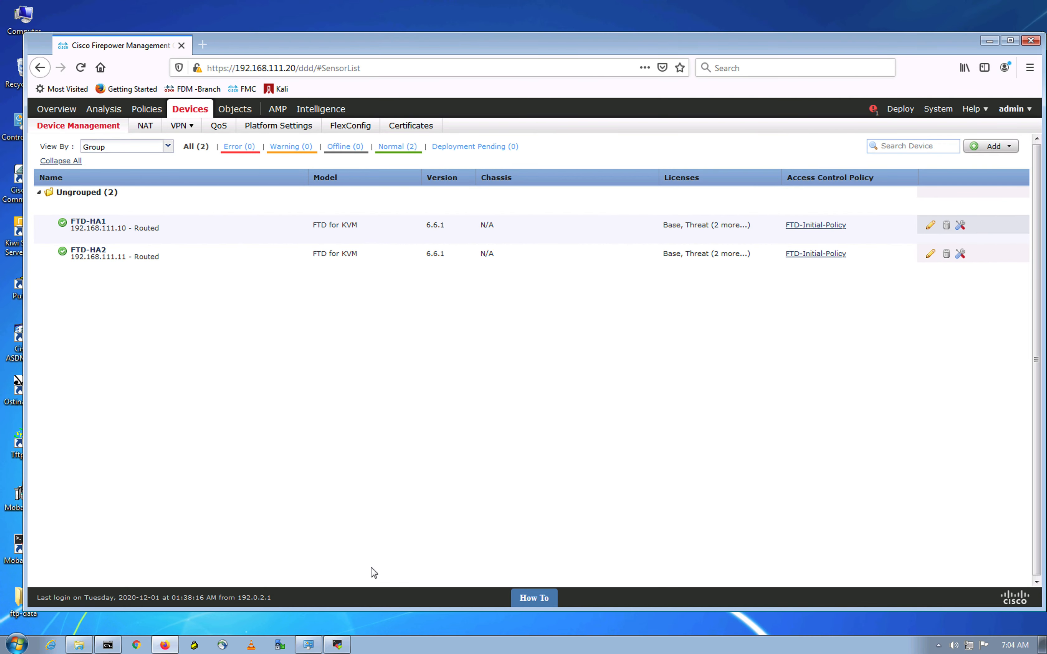
# Step: Clear the MobaXterm terminal and try SSH as cisco to 192.168.10.90, aborting at the password prompt
pyautogui.click(338, 644)
pyautogui.write('clear')
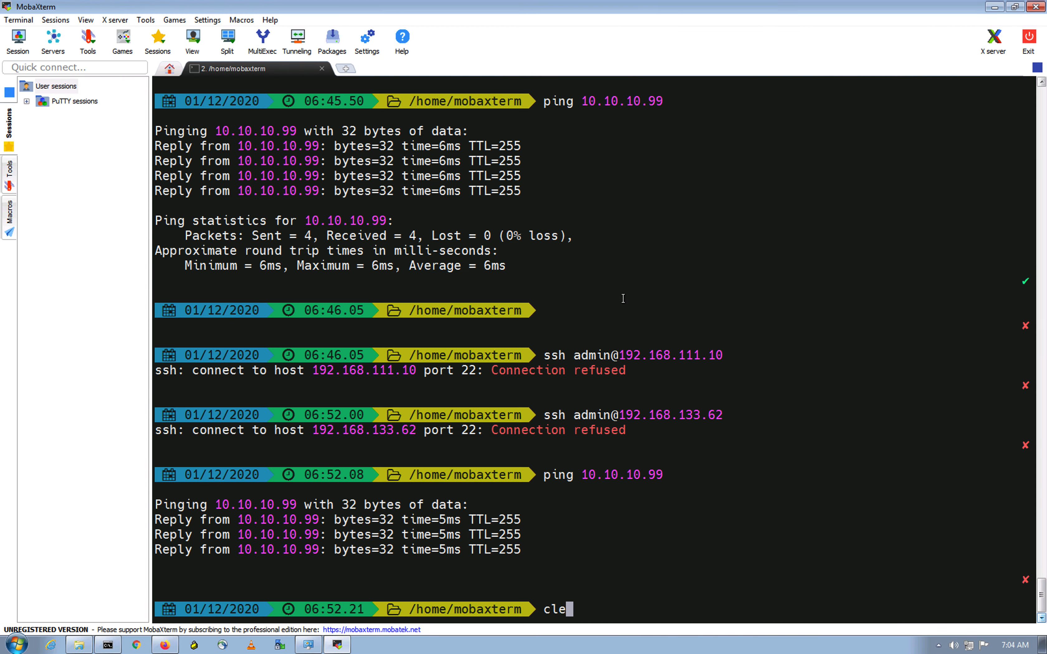
pyautogui.press('Return')
pyautogui.press('Return')
pyautogui.press('Return')
pyautogui.write('ping ')
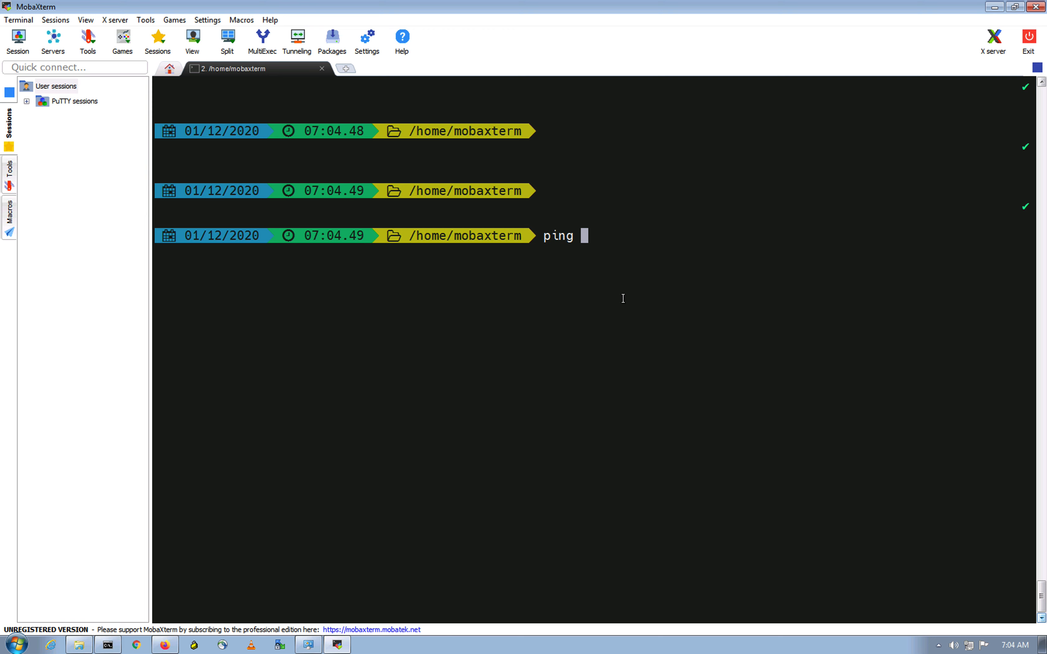
pyautogui.write('19')
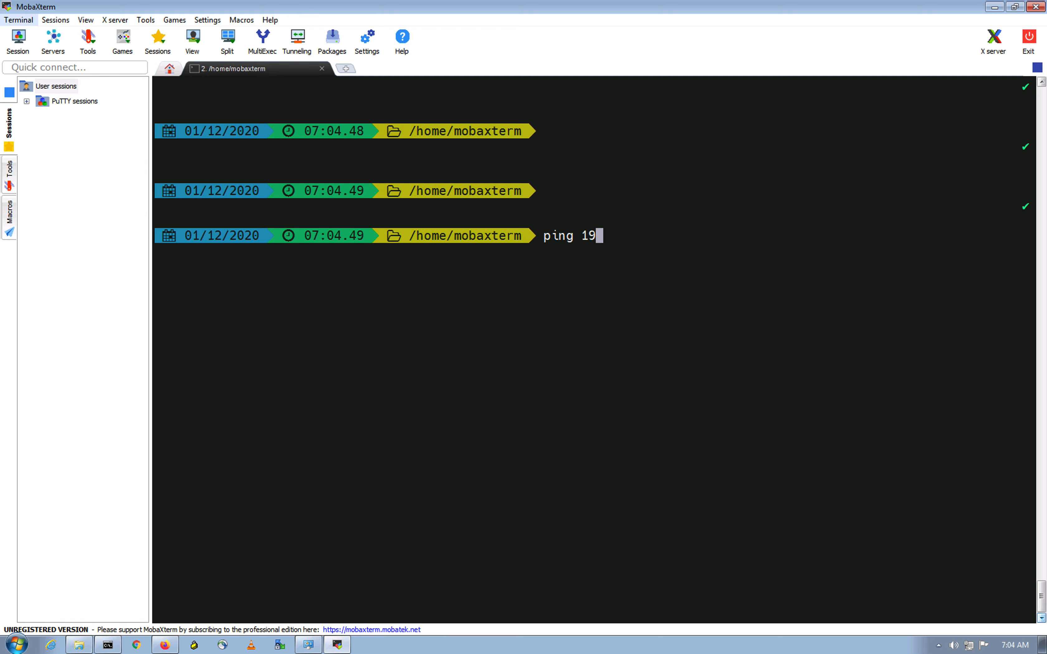
pyautogui.click(786, 387)
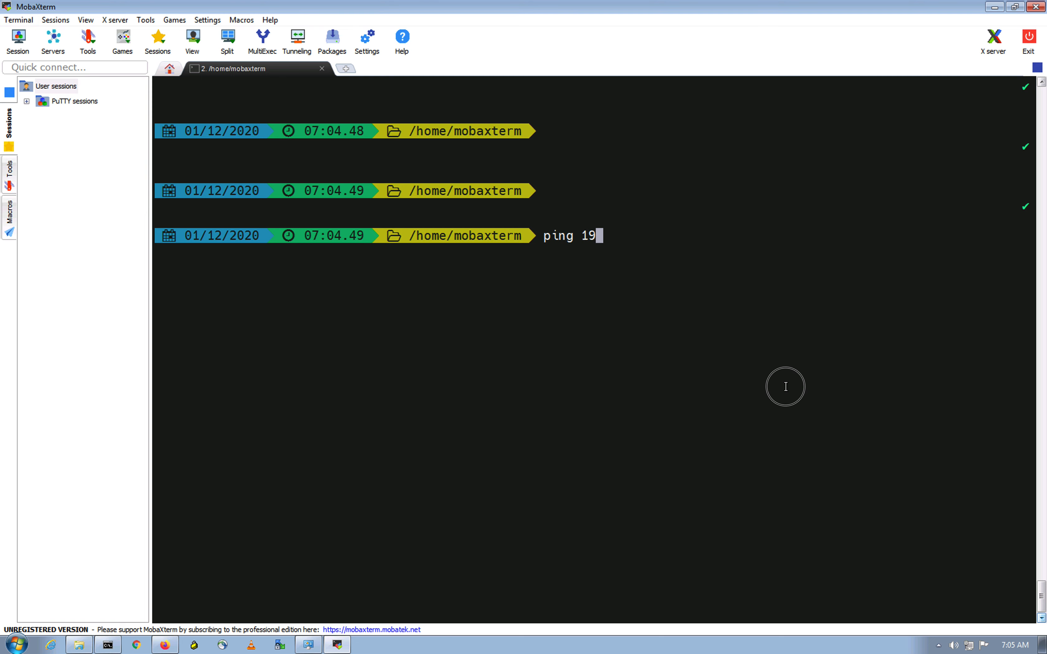
pyautogui.press('BackSpace')
pyautogui.press('BackSpace')
pyautogui.press('BackSpace')
pyautogui.press('BackSpace')
pyautogui.press('BackSpace')
pyautogui.press('BackSpace')
pyautogui.press('BackSpace')
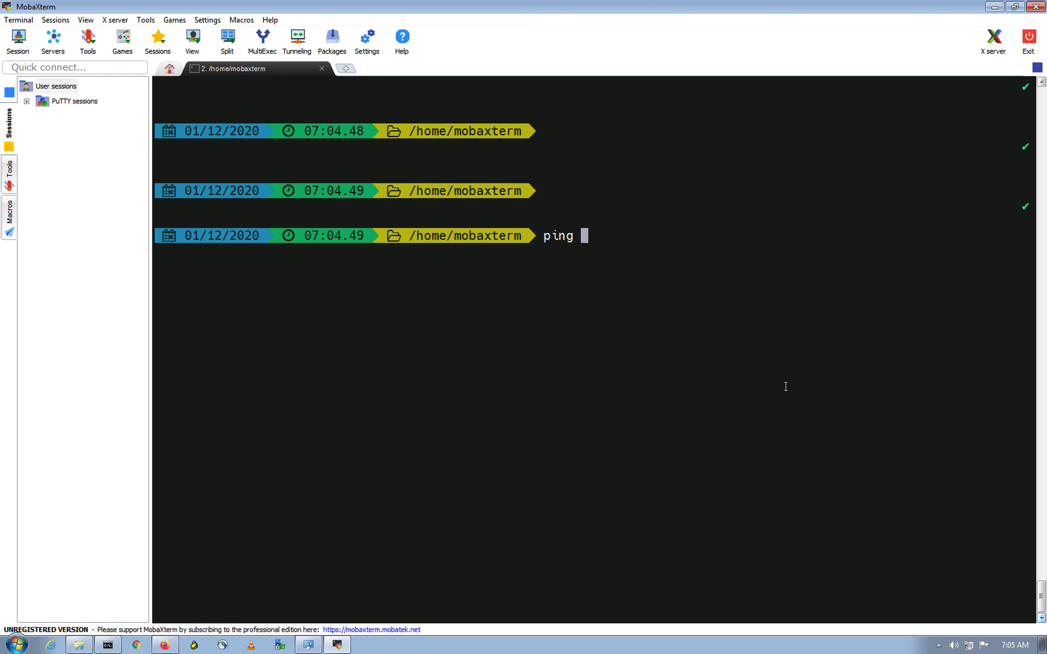
pyautogui.write('ssh -l cisco ')
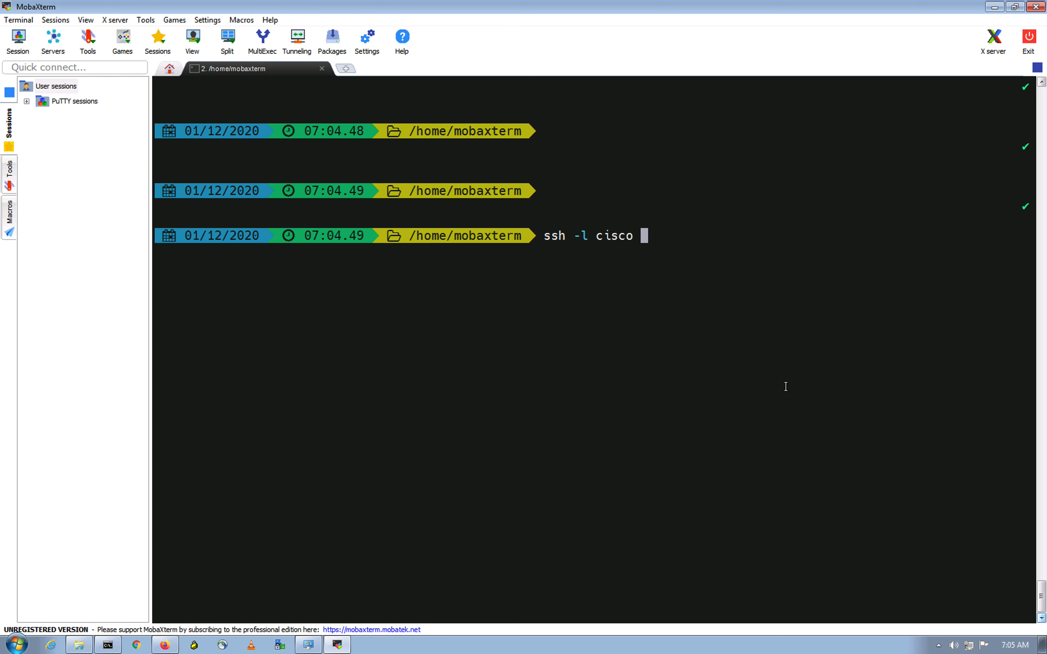
pyautogui.write('192.168.10.')
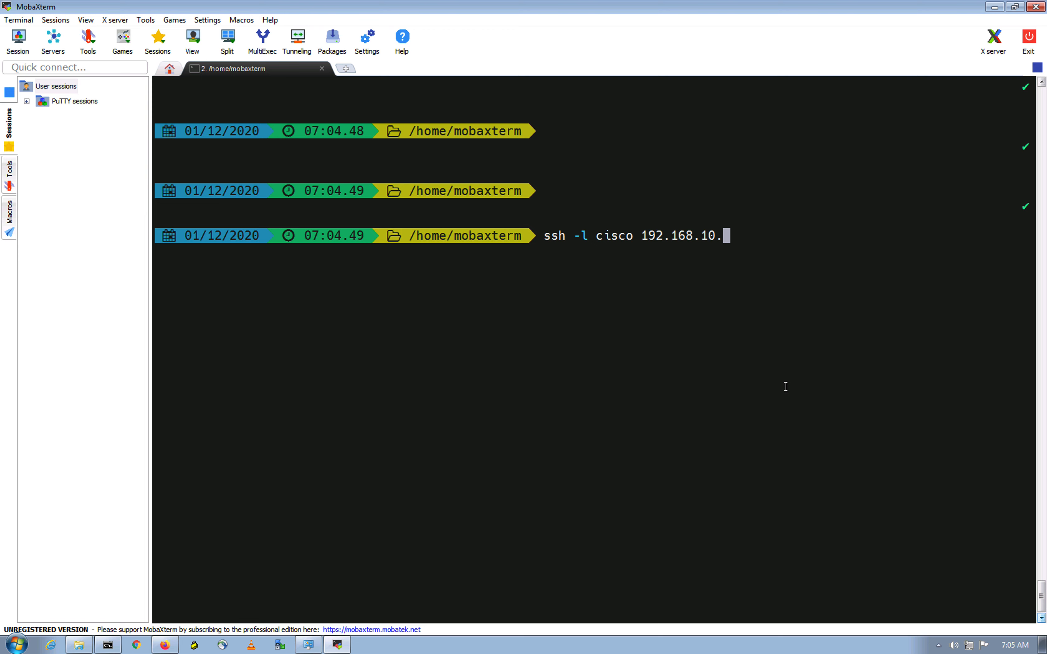
pyautogui.write('90')
pyautogui.press('Return')
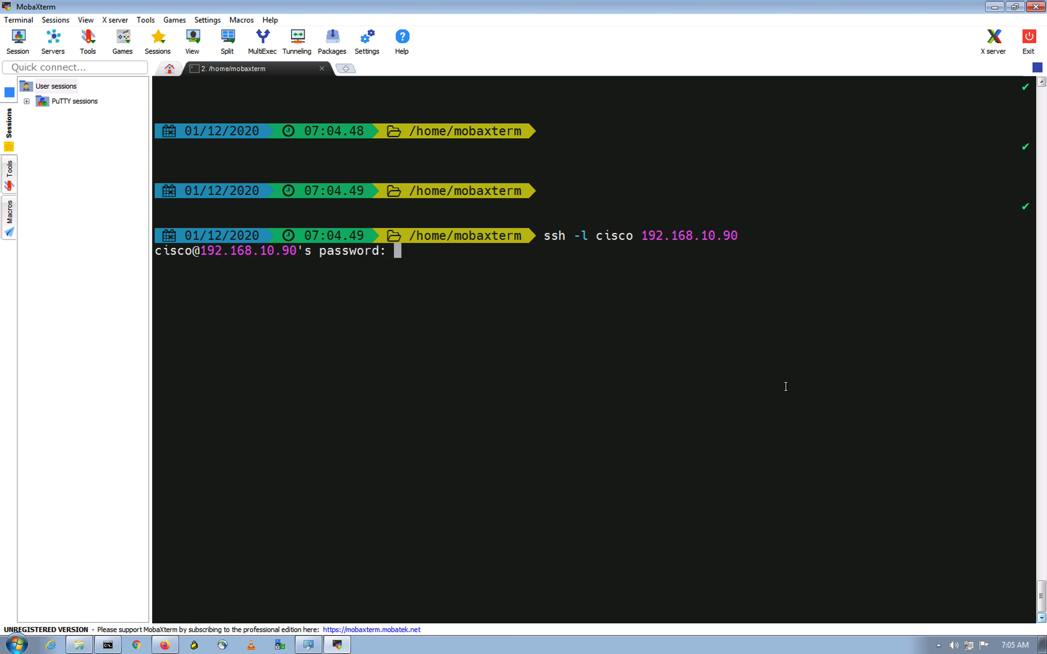
pyautogui.hotkey('ctrl', 'c')
# Step: Retry SSH as cisco to 192.168.10.99 on port 2222, aborting at the password prompt
pyautogui.press('Up')
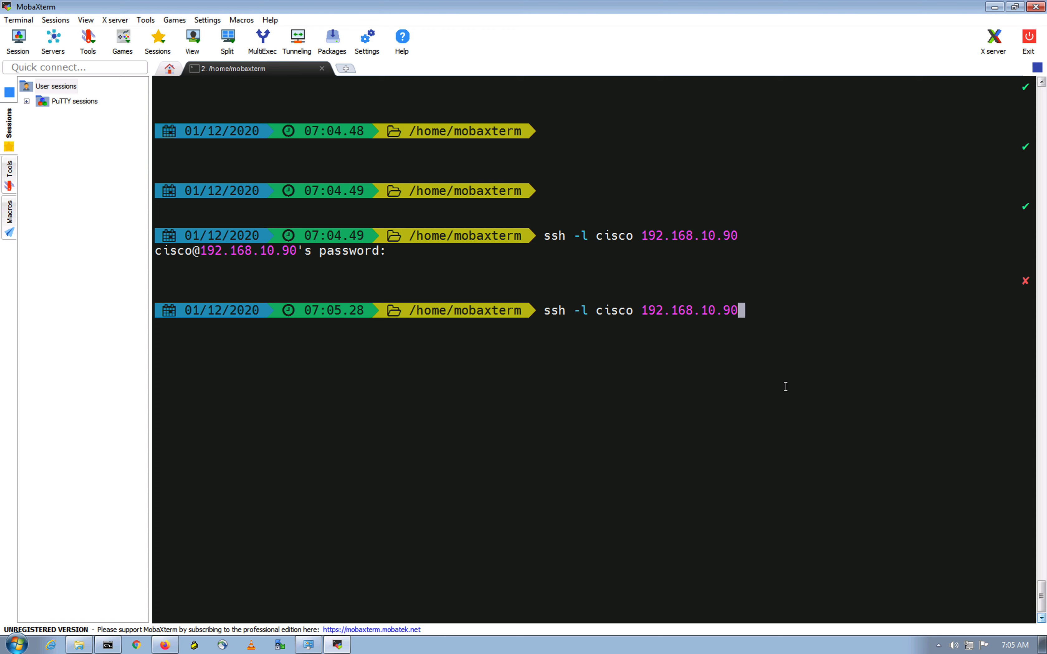
pyautogui.press('BackSpace')
pyautogui.write('9 -p 2222')
pyautogui.press('Return')
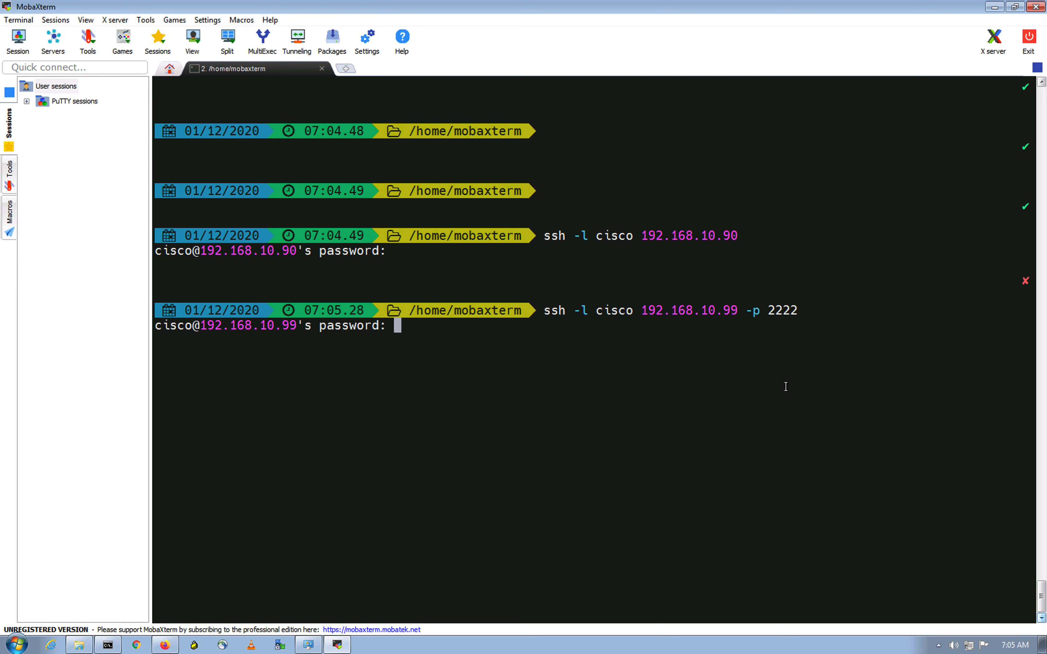
pyautogui.hotkey('ctrl', 'c')
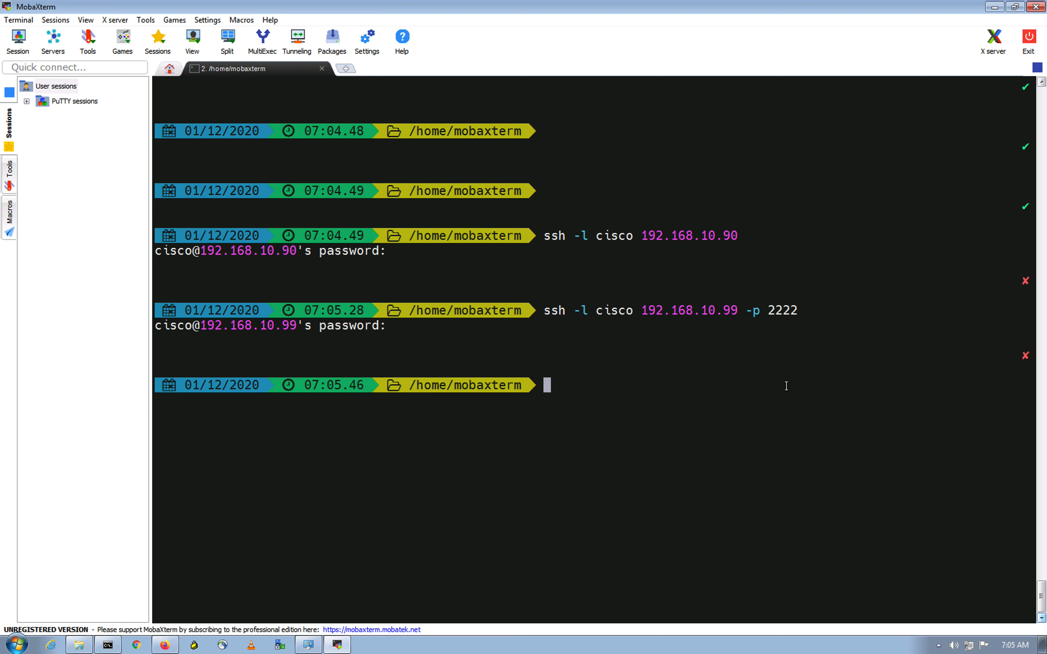
# Step: Attempt SSH as cisco to 10.10.10.99 and abort at the password prompt
pyautogui.write('ssh -l cisco 10.10.10')
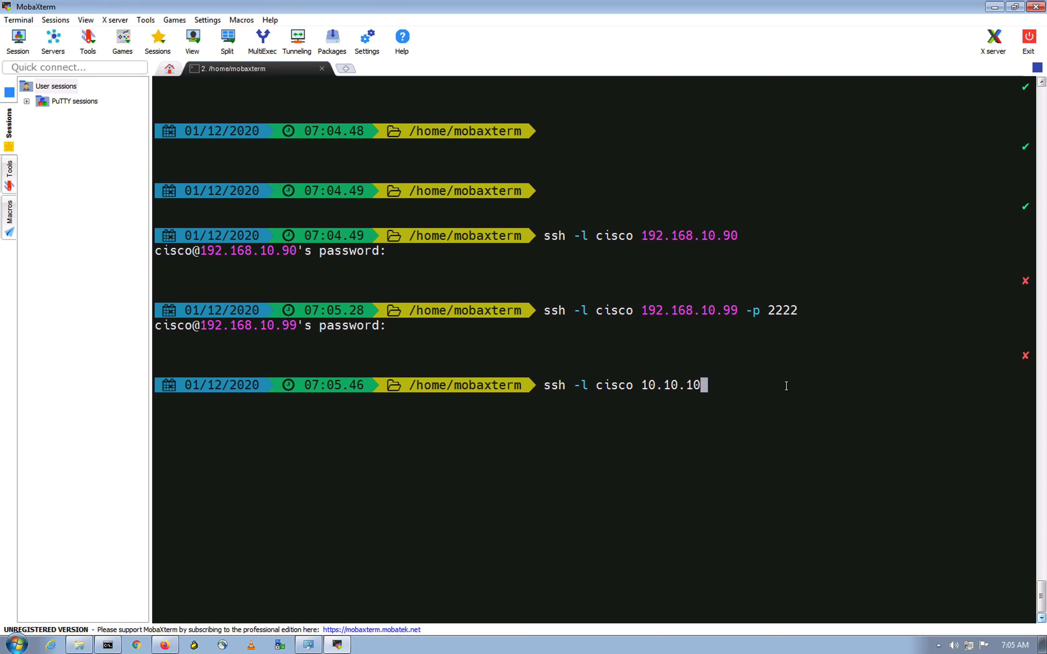
pyautogui.write('.99')
pyautogui.press('Return')
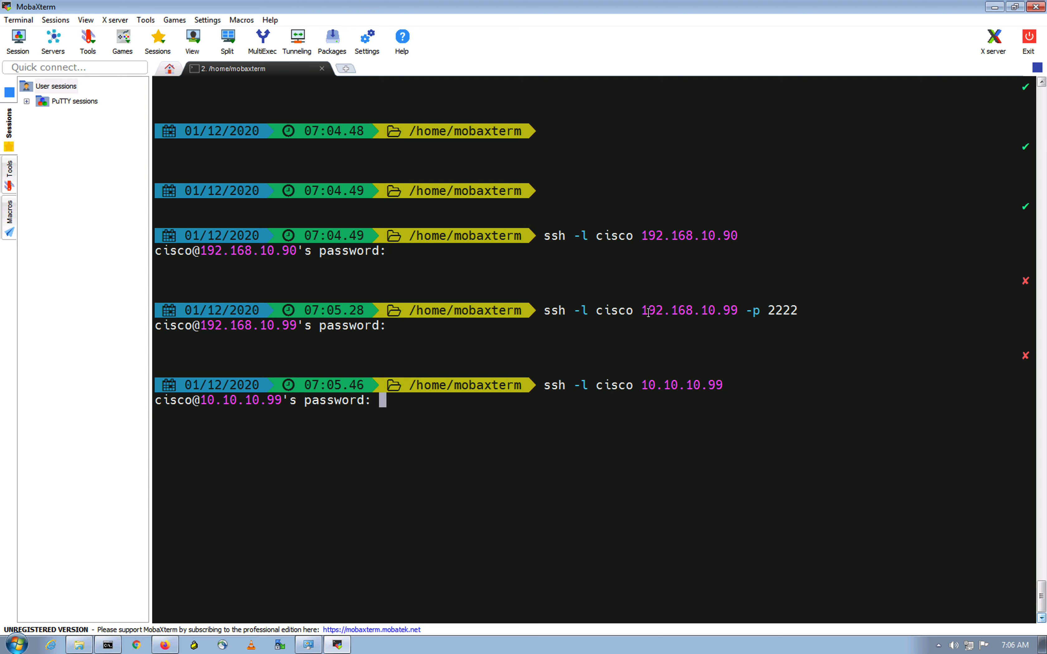
pyautogui.moveTo(640, 310); pyautogui.dragTo(766, 311)
pyautogui.click(729, 381)
pyautogui.doubleClick(235, 409)
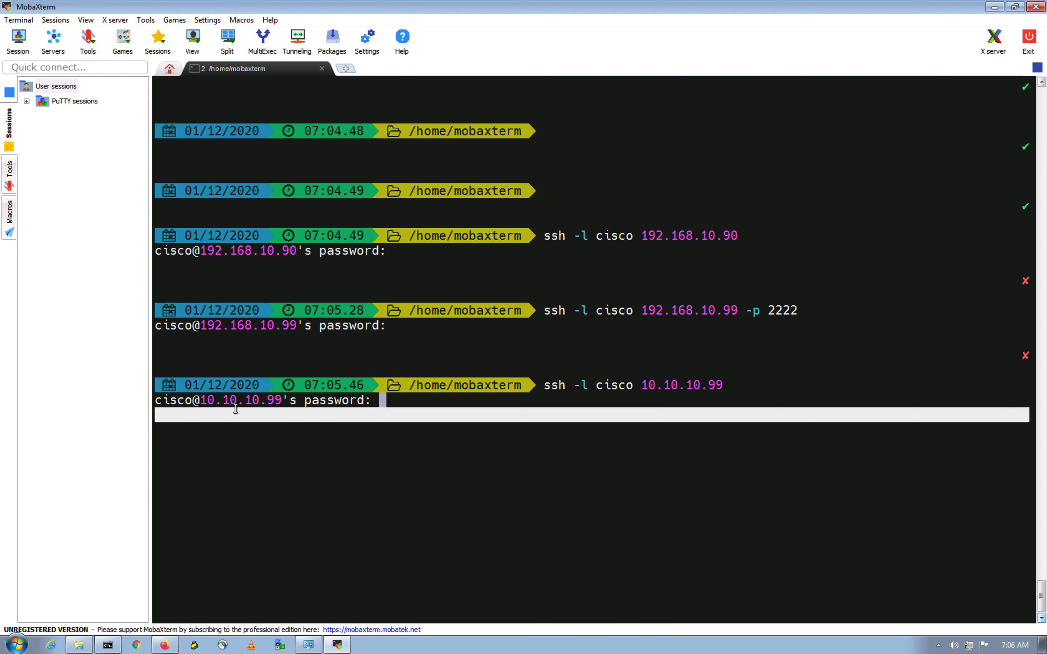
pyautogui.doubleClick(436, 453)
pyautogui.hotkey('ctrl', 'c')
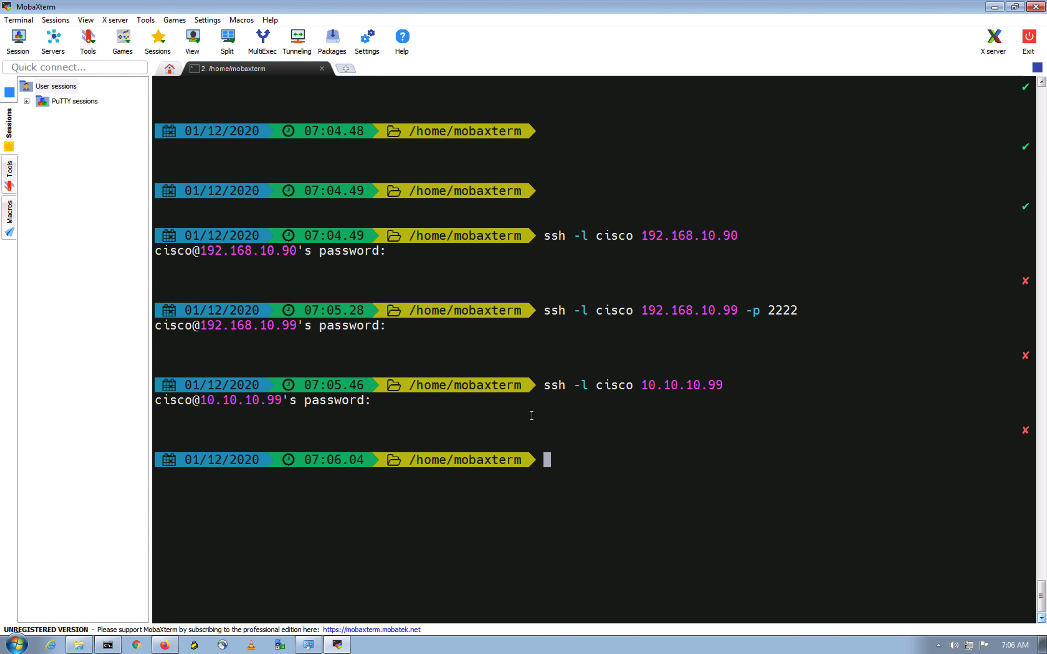
# Step: Highlight the earlier ssh commands to compare them, then clear the terminal
pyautogui.moveTo(544, 386); pyautogui.dragTo(724, 386)
pyautogui.click(742, 426)
pyautogui.moveTo(551, 311); pyautogui.dragTo(797, 310)
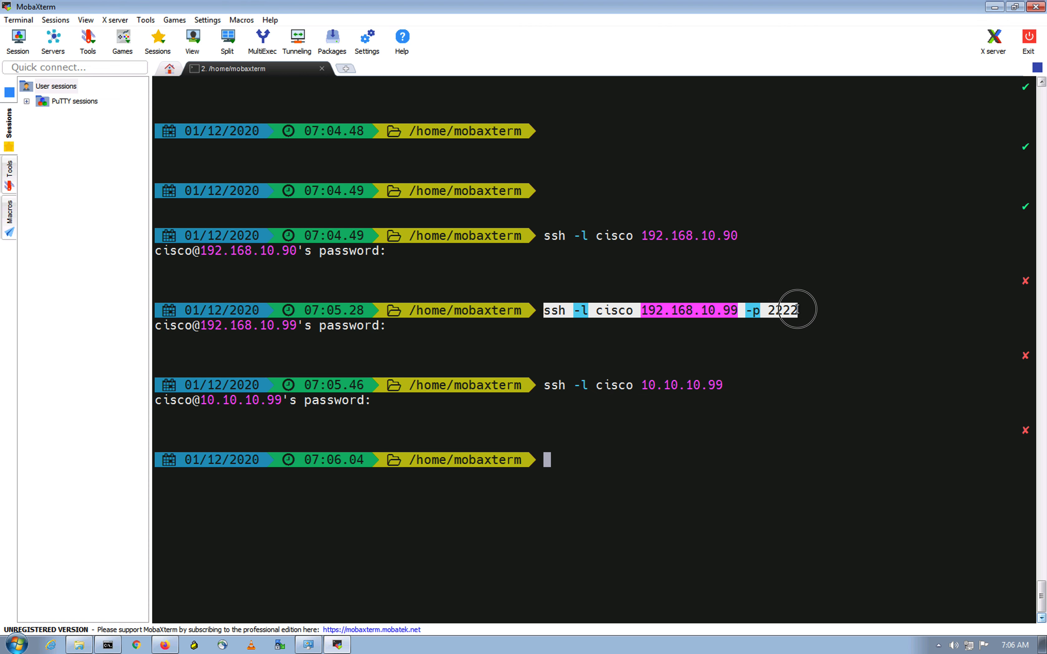
pyautogui.click(817, 376)
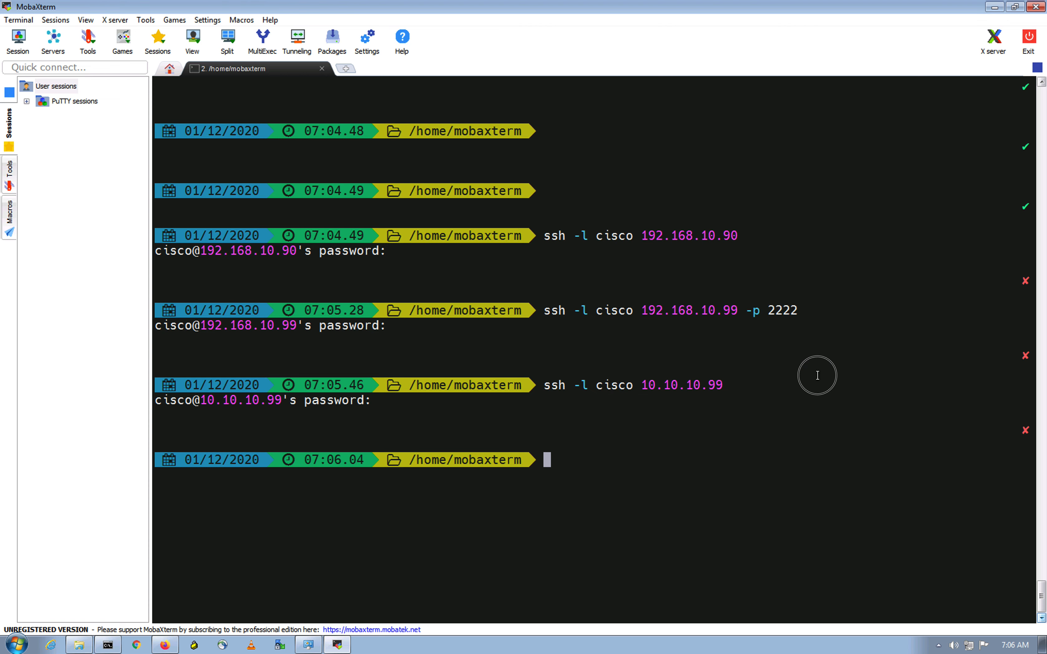
pyautogui.moveTo(796, 311); pyautogui.dragTo(767, 313)
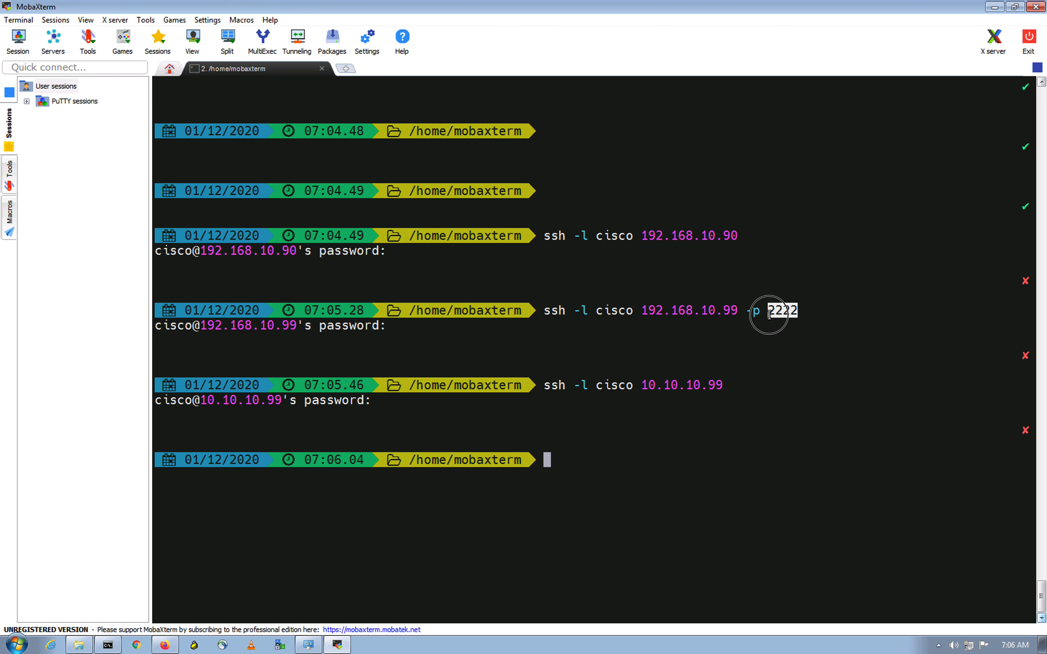
pyautogui.click(767, 335)
pyautogui.moveTo(764, 310); pyautogui.dragTo(552, 320)
pyautogui.click(681, 244)
pyautogui.moveTo(736, 236); pyautogui.dragTo(542, 236)
pyautogui.click(607, 319)
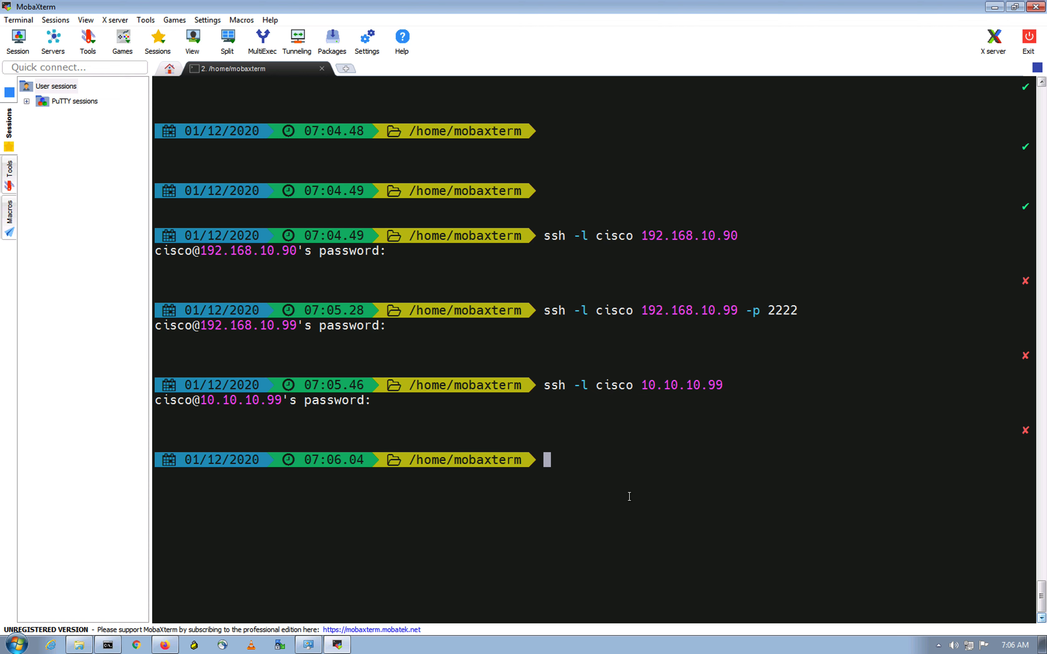
pyautogui.write('clear')
pyautogui.press('Return')
pyautogui.press('Return')
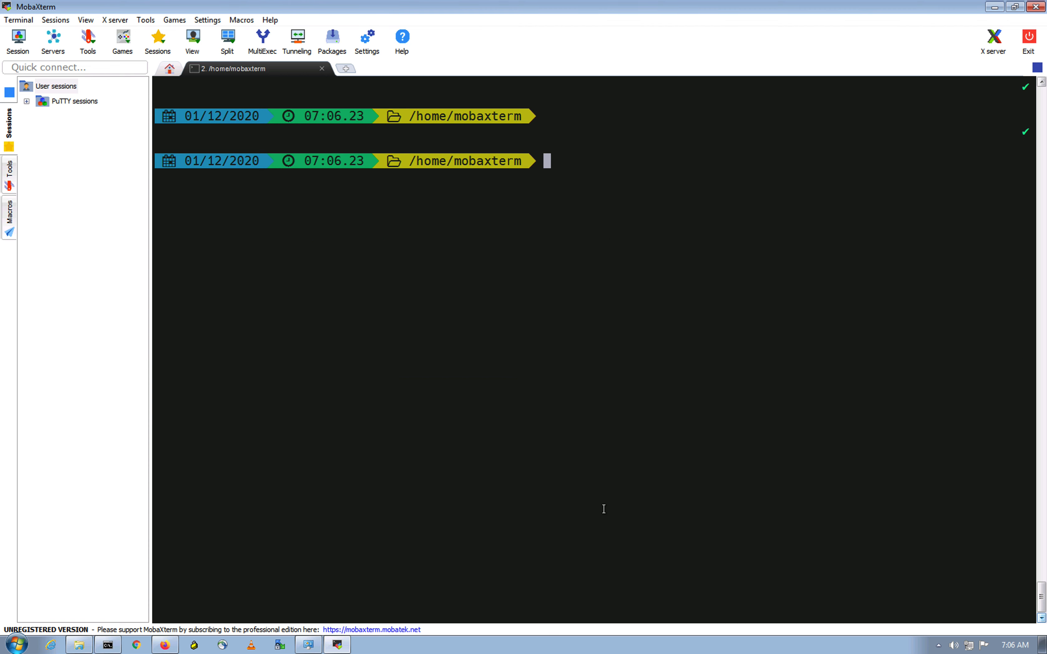
# Step: In Firefox, go to Policies > Access Control and edit FTD-Initial-Policy
pyautogui.click(165, 644)
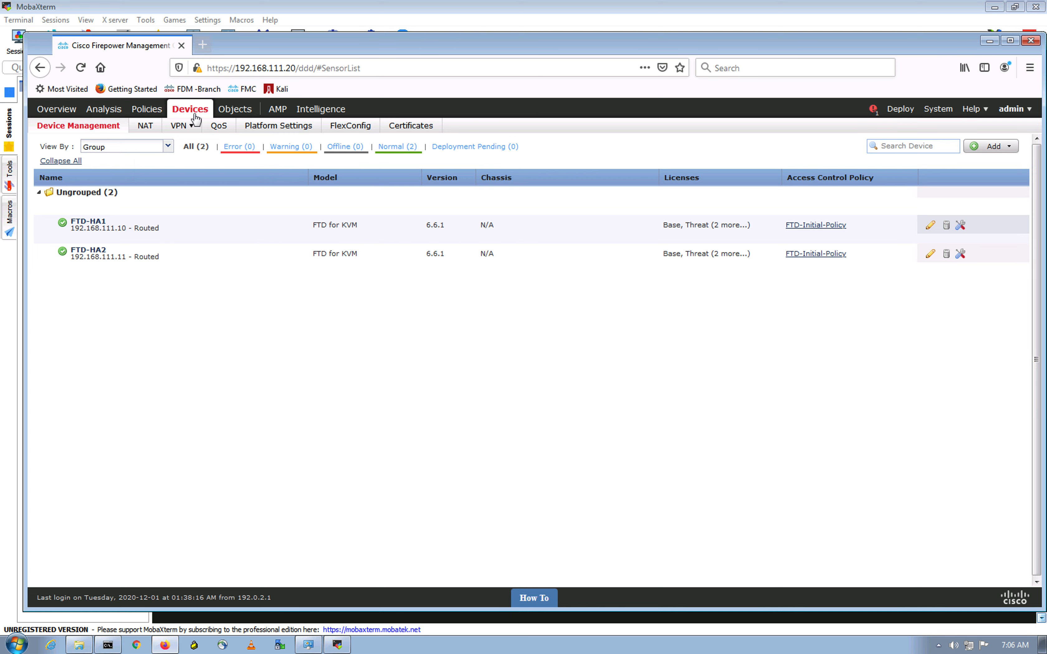
pyautogui.moveTo(144, 115)
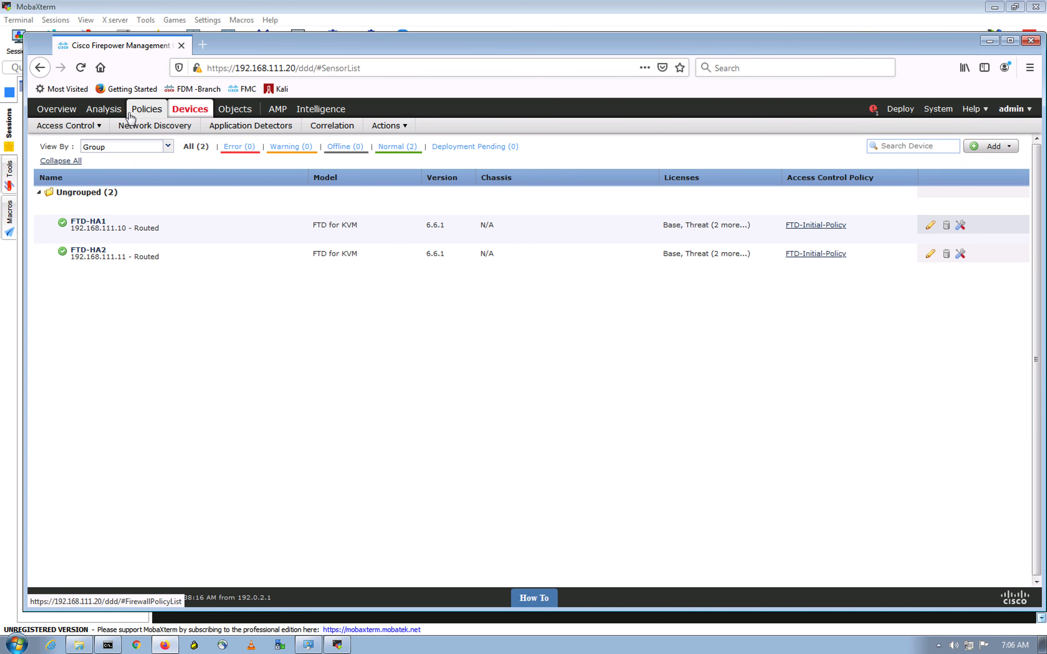
pyautogui.moveTo(89, 129)
pyautogui.click(78, 147)
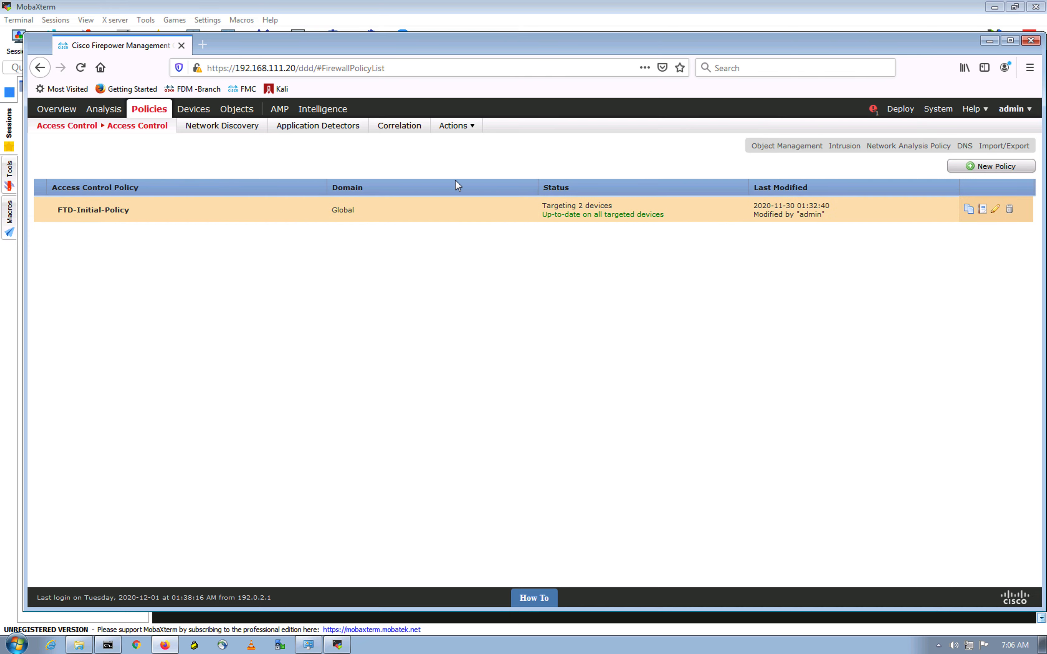
pyautogui.click(996, 209)
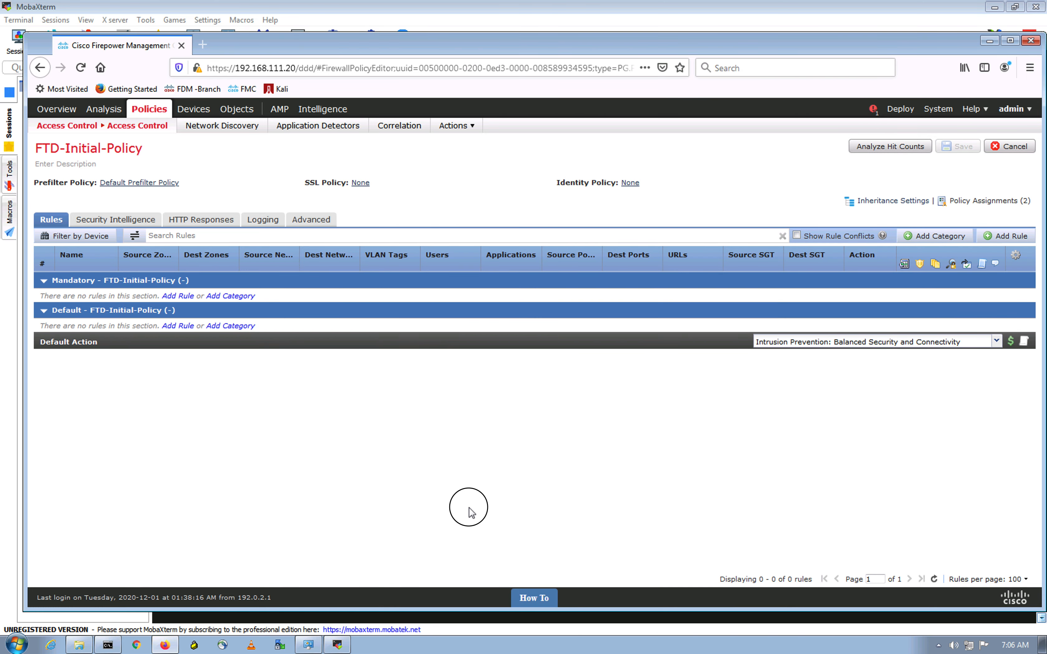
# Step: Set FTD-Initial-Policy's HTTP Block Response Page to System-provided
pyautogui.click(214, 220)
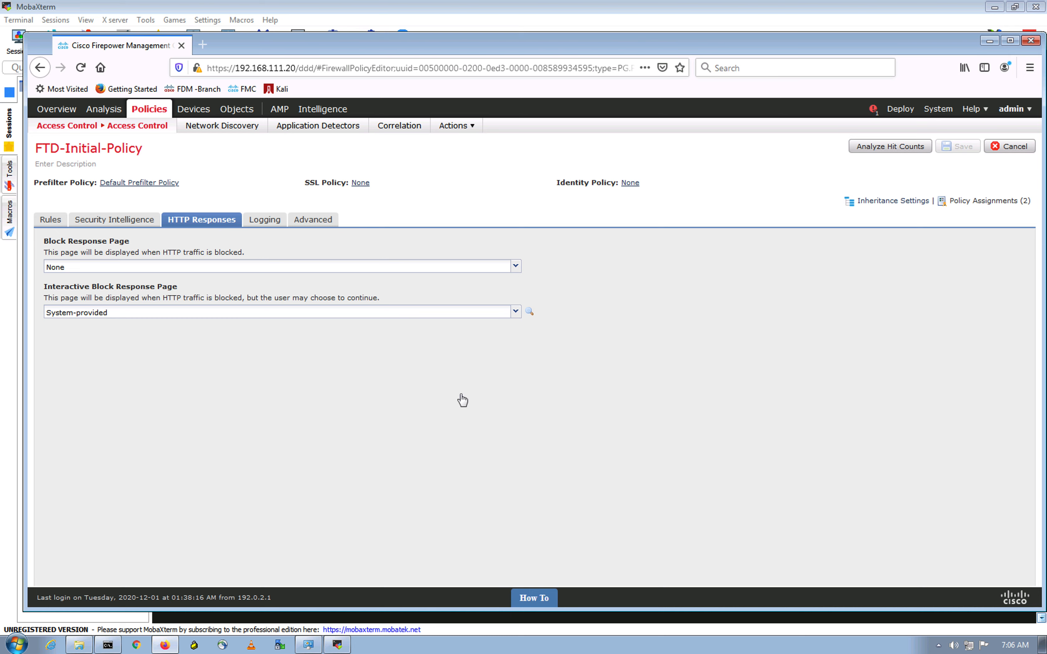
pyautogui.click(67, 267)
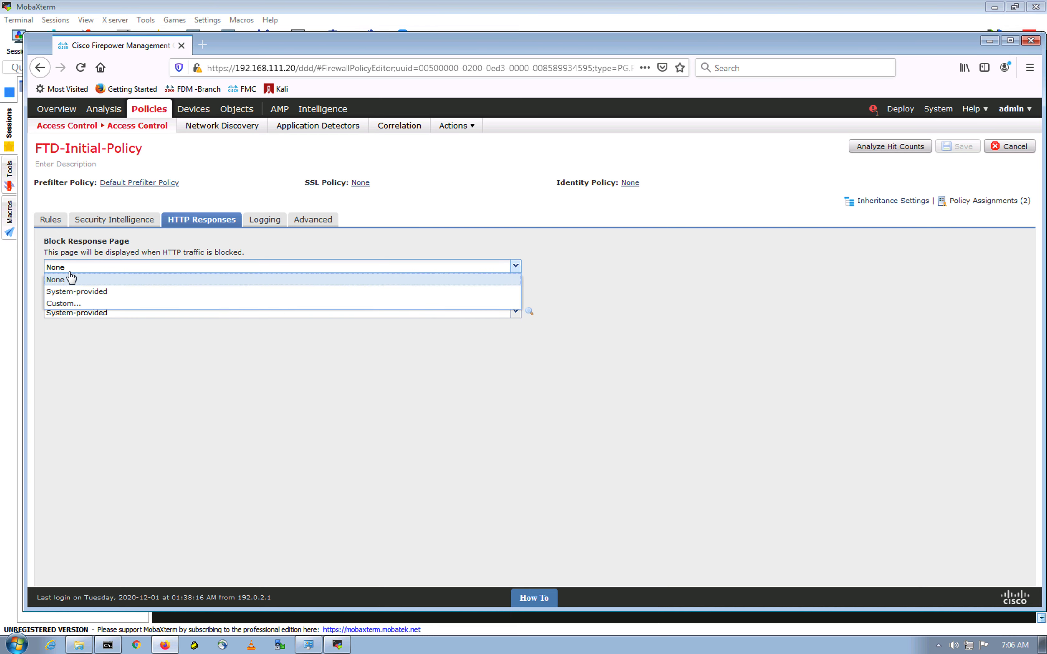
pyautogui.click(71, 292)
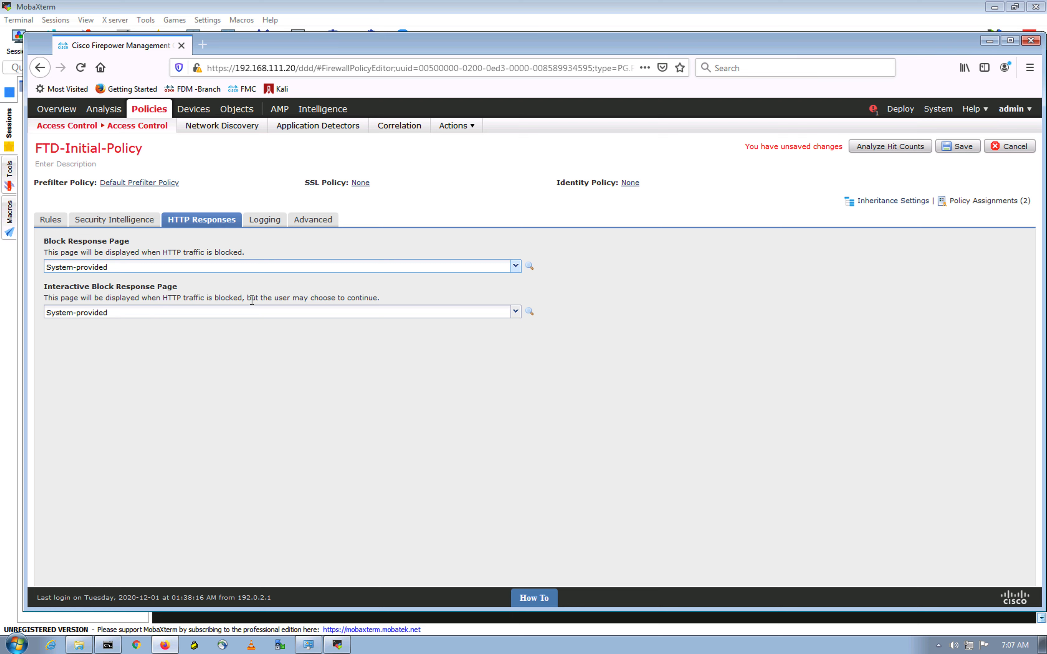
pyautogui.click(318, 220)
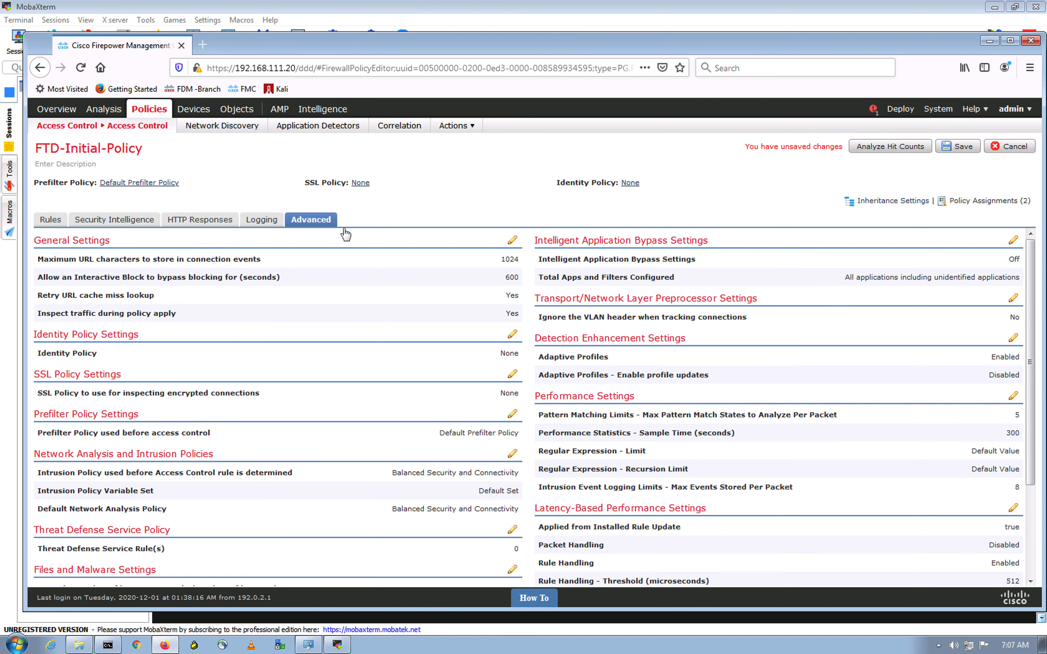
# Step: Change the Interactive Block bypass time in General Settings from 600 to 0 seconds
pyautogui.press('ctrl')
pyautogui.click(513, 240)
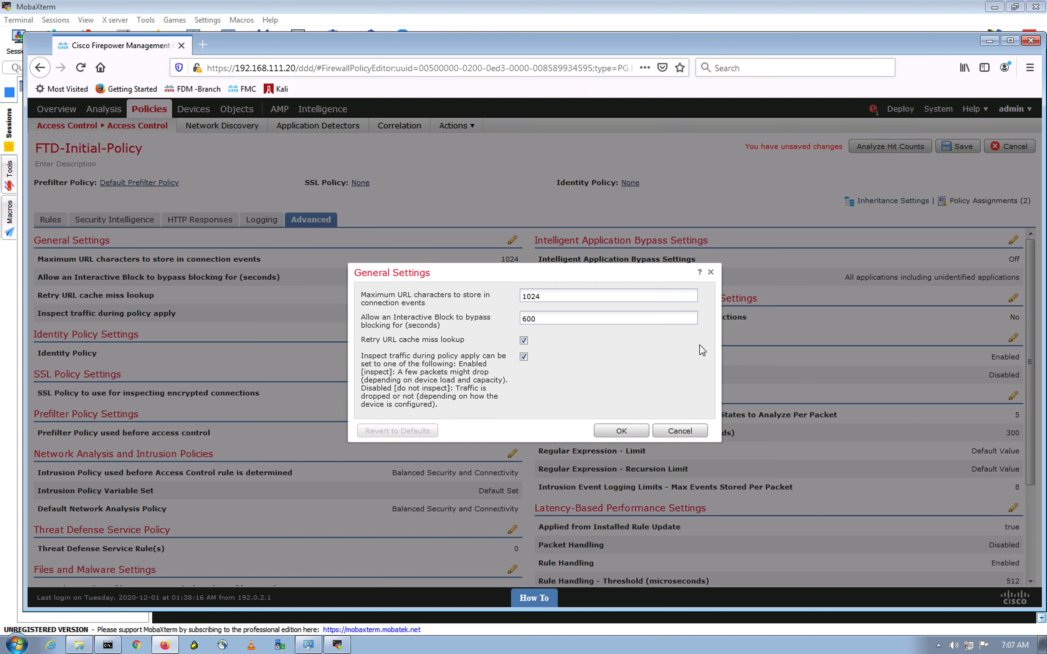
pyautogui.click(587, 323)
pyautogui.click(499, 311)
pyautogui.hotkey('ctrl', 'a')
pyautogui.write('0')
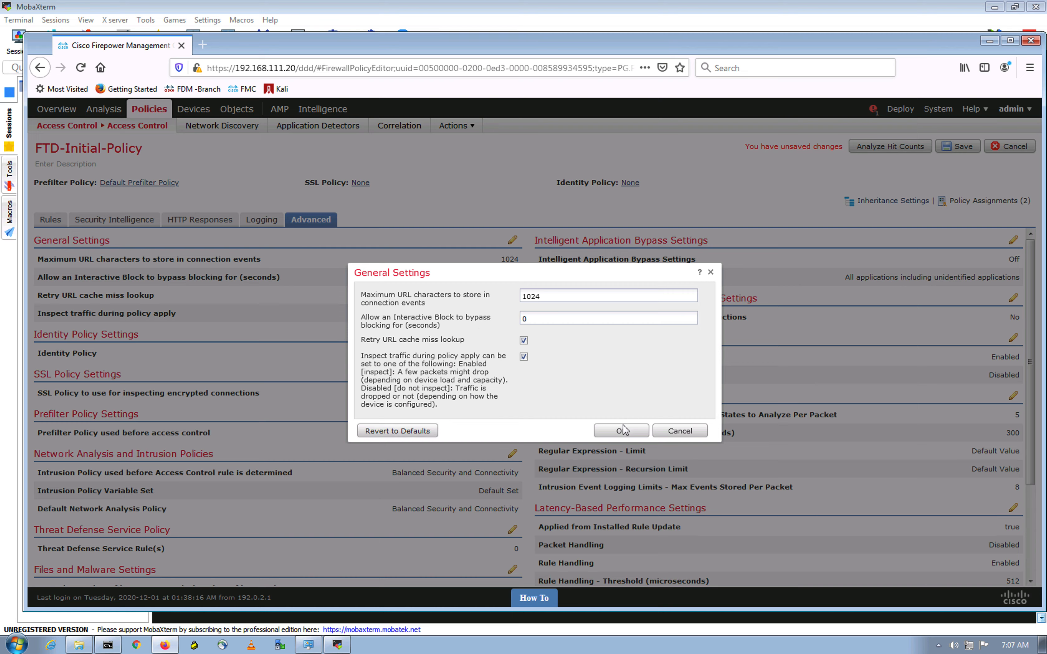
pyautogui.click(628, 432)
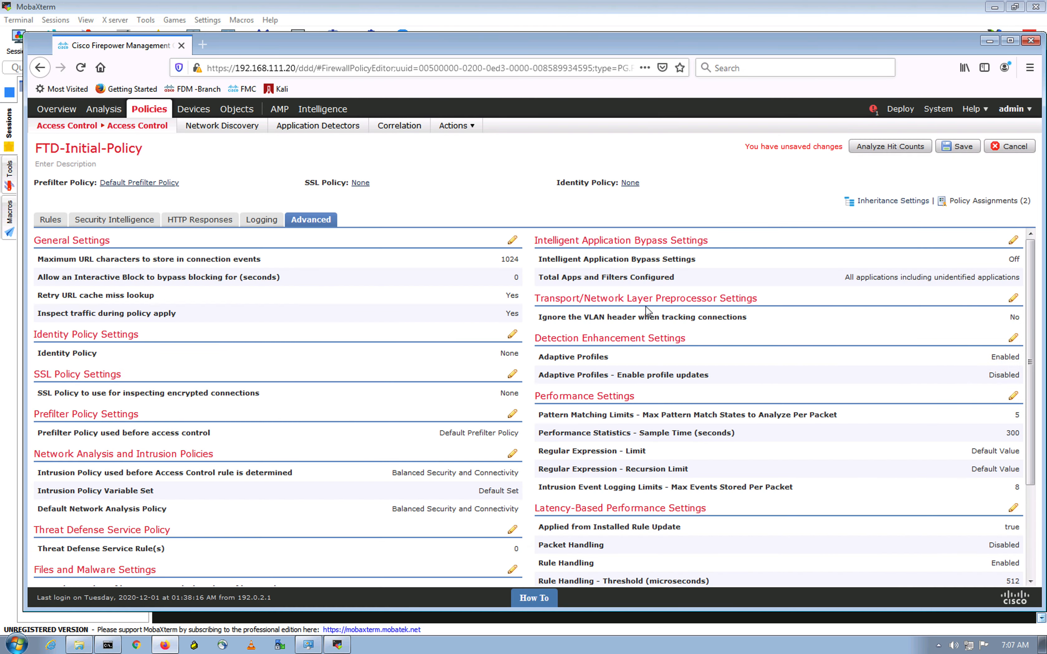
# Step: Save FTD-Initial-Policy and return to its Rules list
pyautogui.click(957, 146)
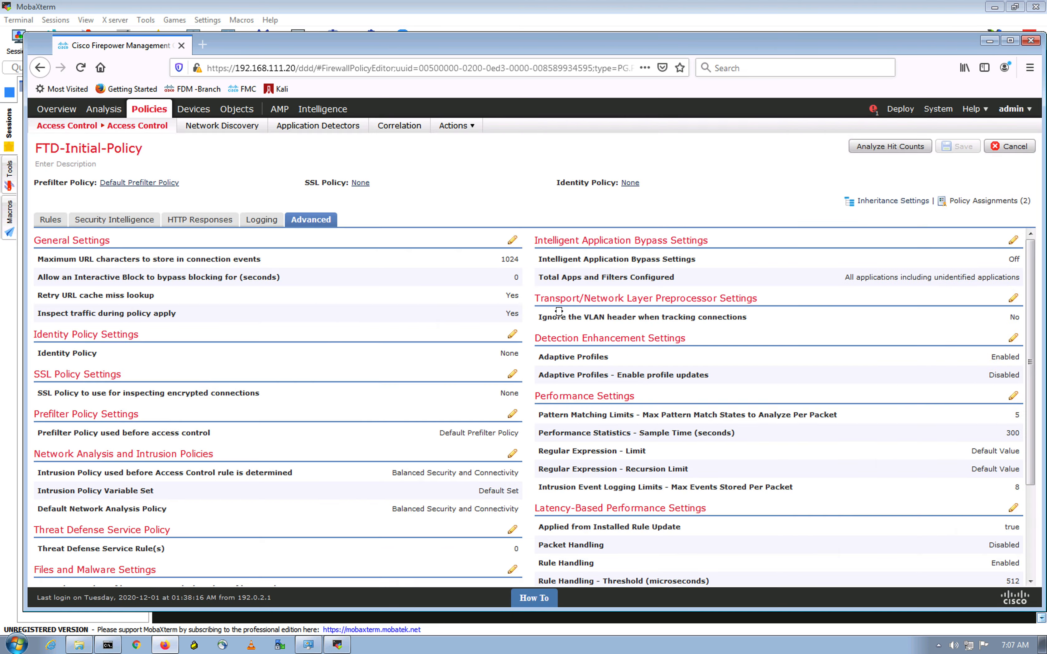
pyautogui.click(119, 221)
pyautogui.click(40, 224)
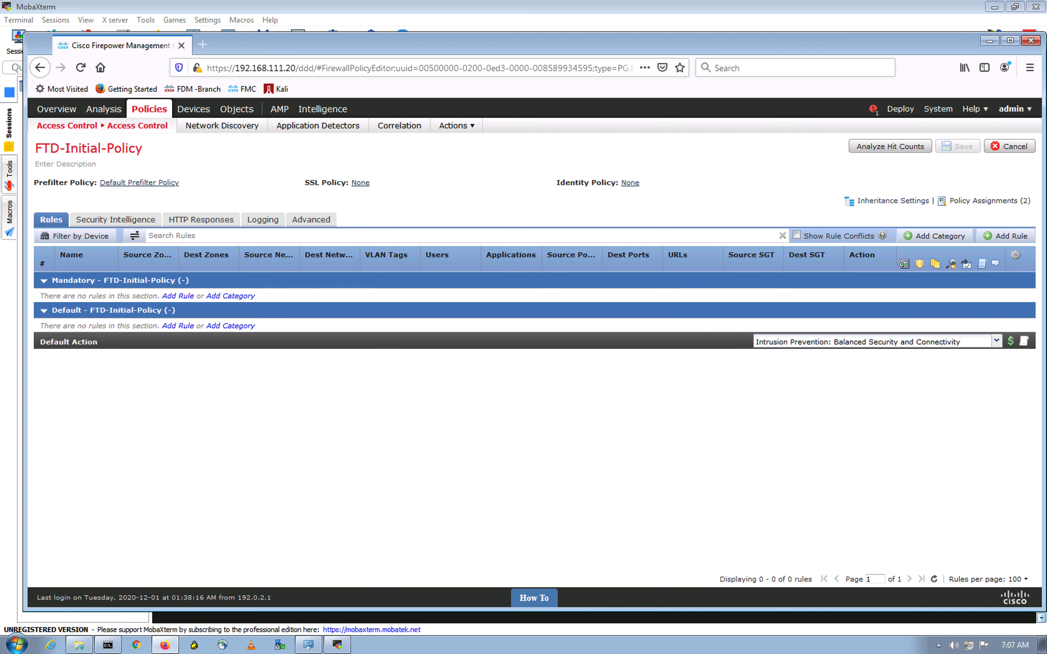
pyautogui.click(529, 398)
# Step: Add a new access control rule named 'Restrict access to DMZ-H2'
pyautogui.click(1003, 236)
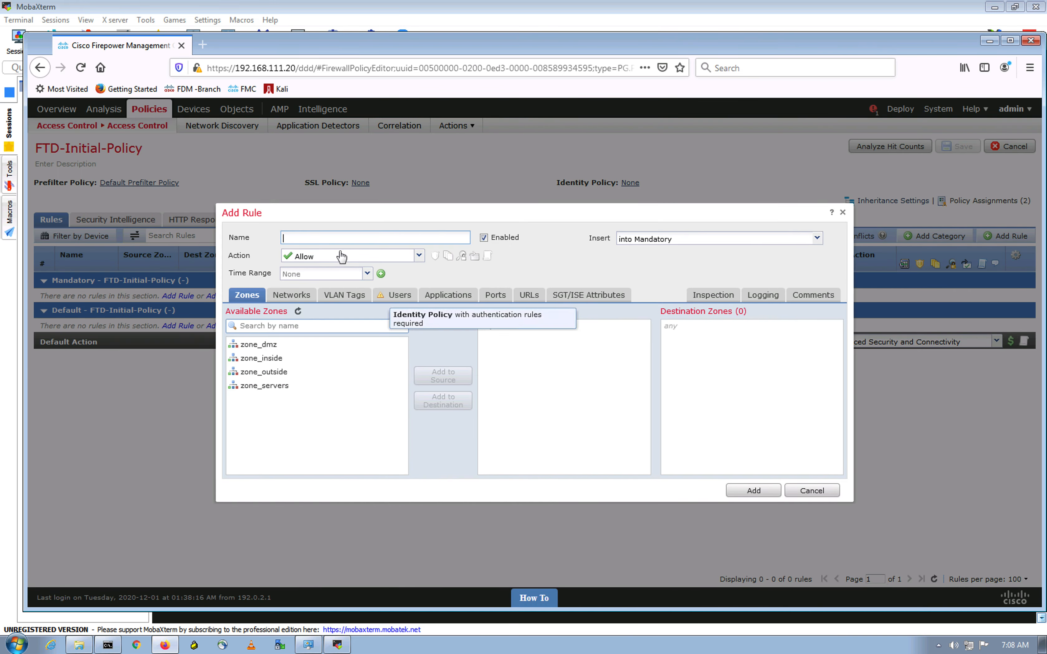
pyautogui.write('Restrict access')
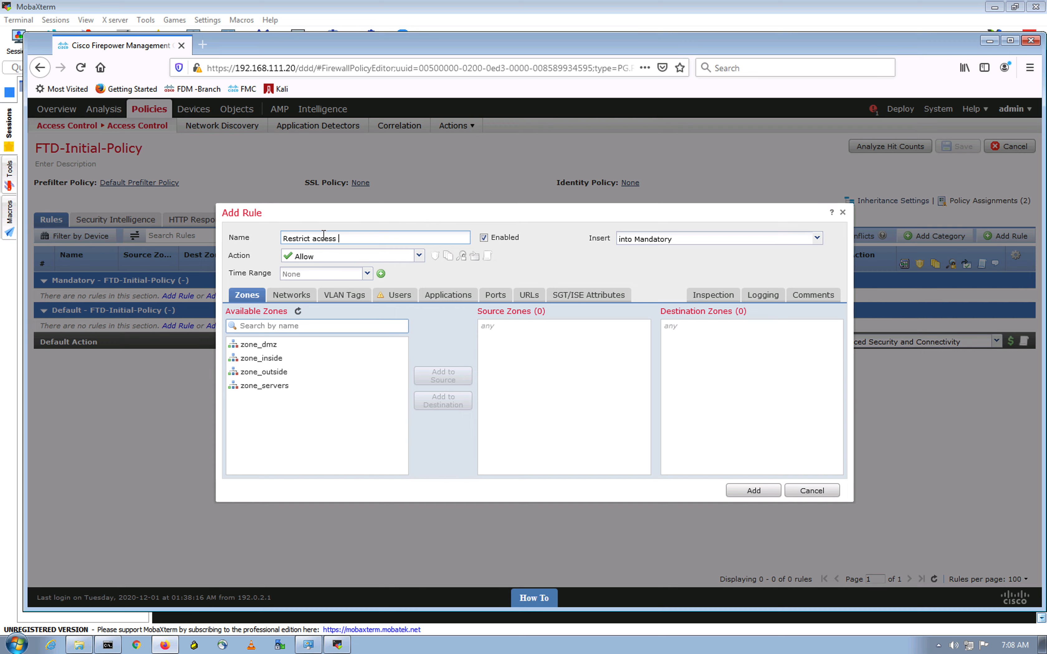
pyautogui.write(' to DMZ-H2')
# Step: Open the hosts file from C:\Windows\System32\drivers\etc in Notepad and move it low on screen
pyautogui.click(78, 646)
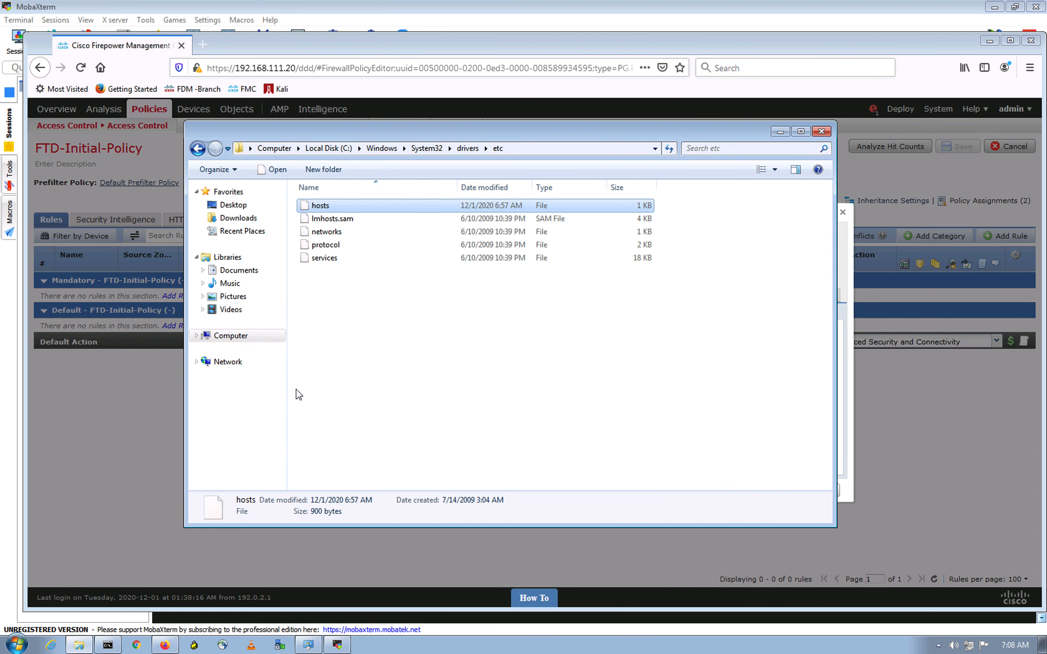
pyautogui.rightClick(351, 207)
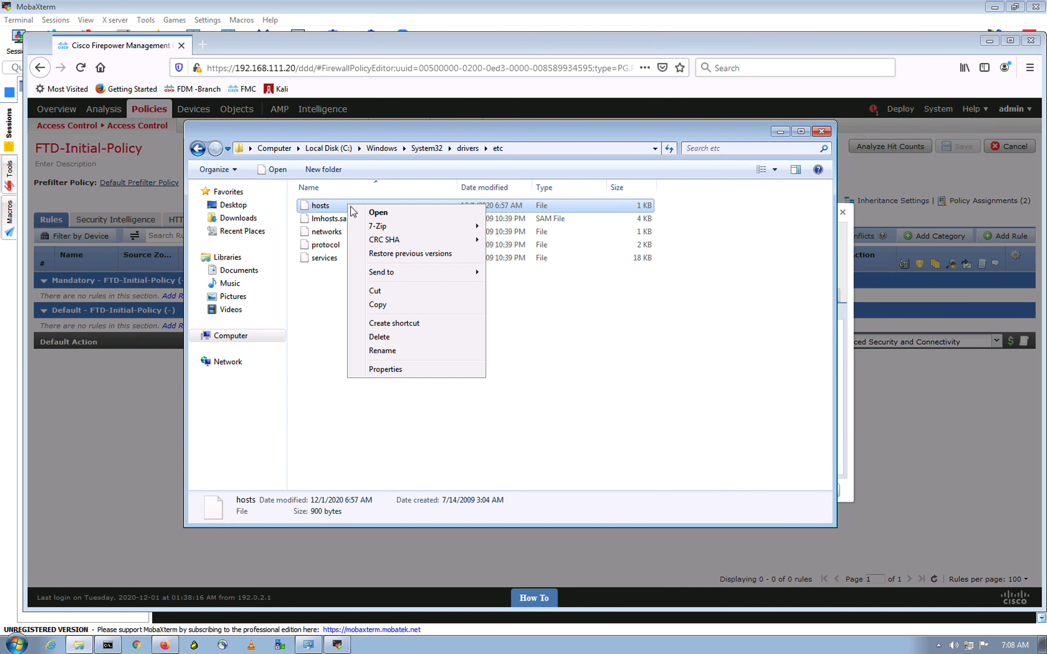
pyautogui.click(403, 213)
pyautogui.click(396, 277)
pyautogui.click(619, 450)
pyautogui.click(822, 225)
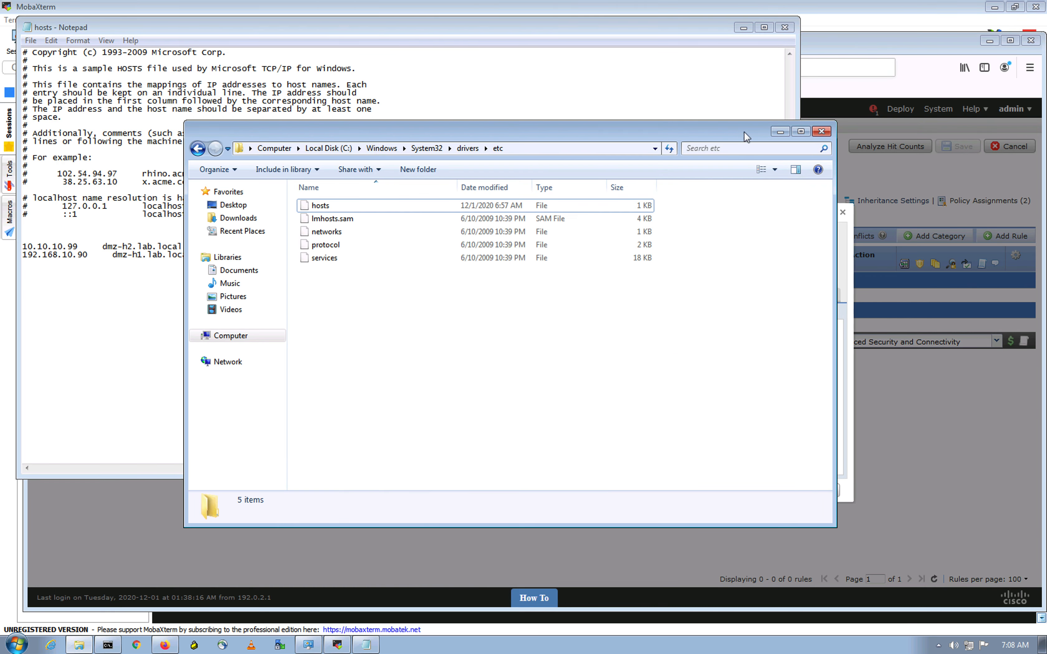
pyautogui.click(781, 131)
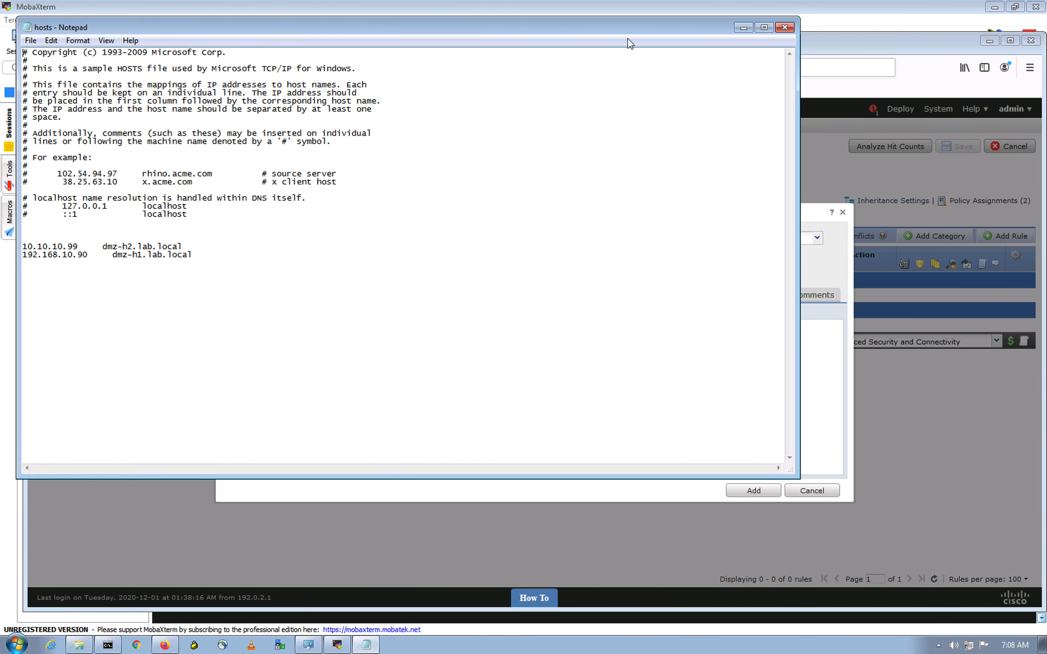
pyautogui.moveTo(584, 28); pyautogui.dragTo(679, 455)
pyautogui.click(584, 256)
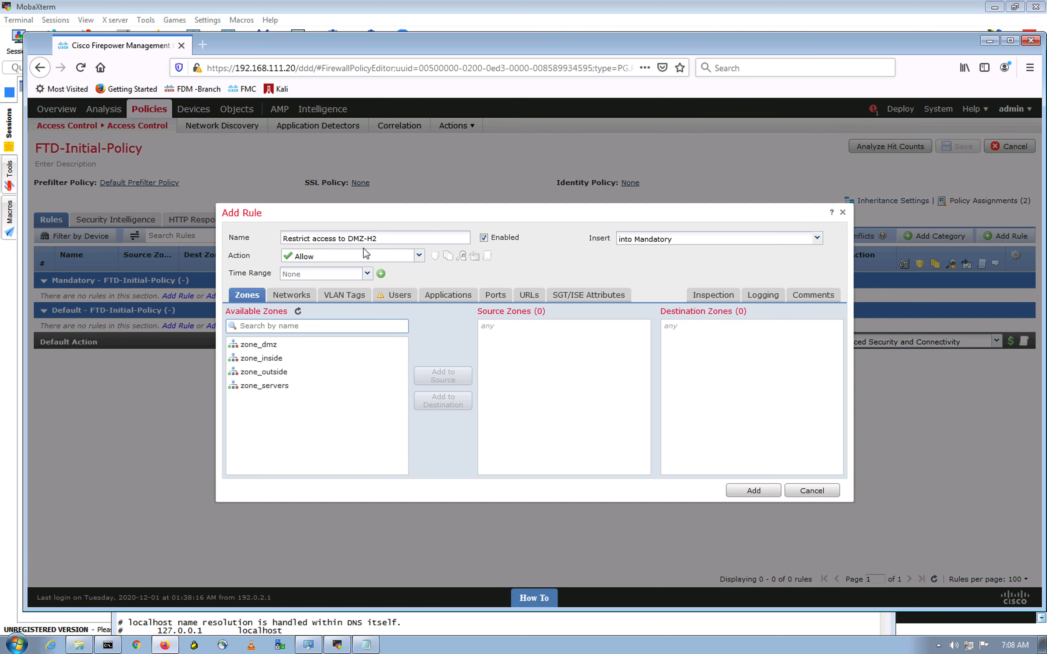
# Step: Make the rule Block traffic with Jump-Host as its source network
pyautogui.click(419, 256)
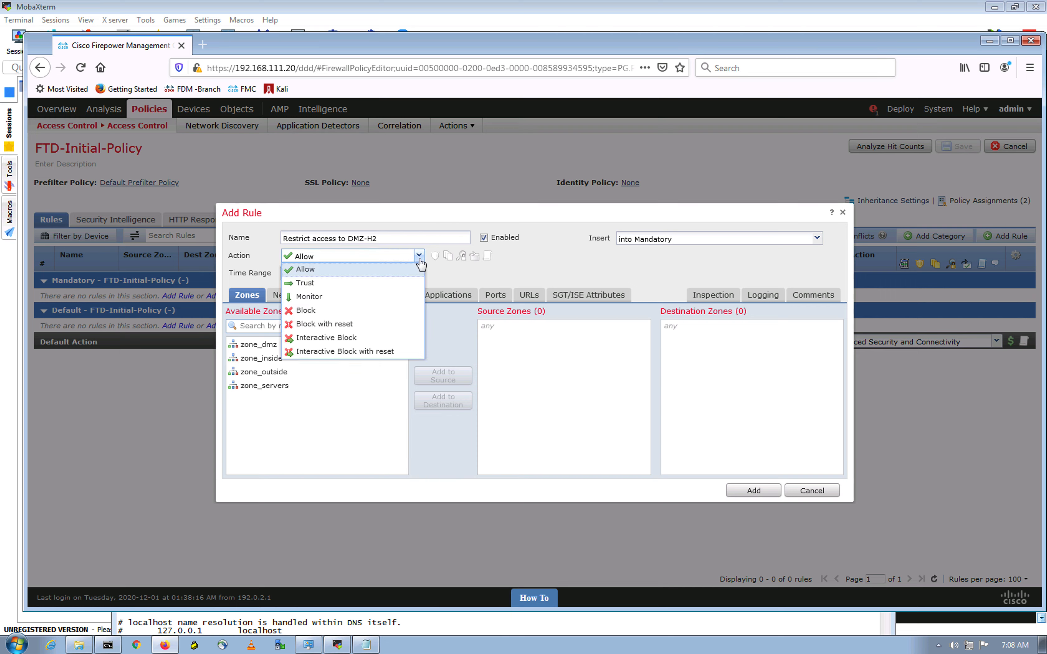
pyautogui.click(313, 311)
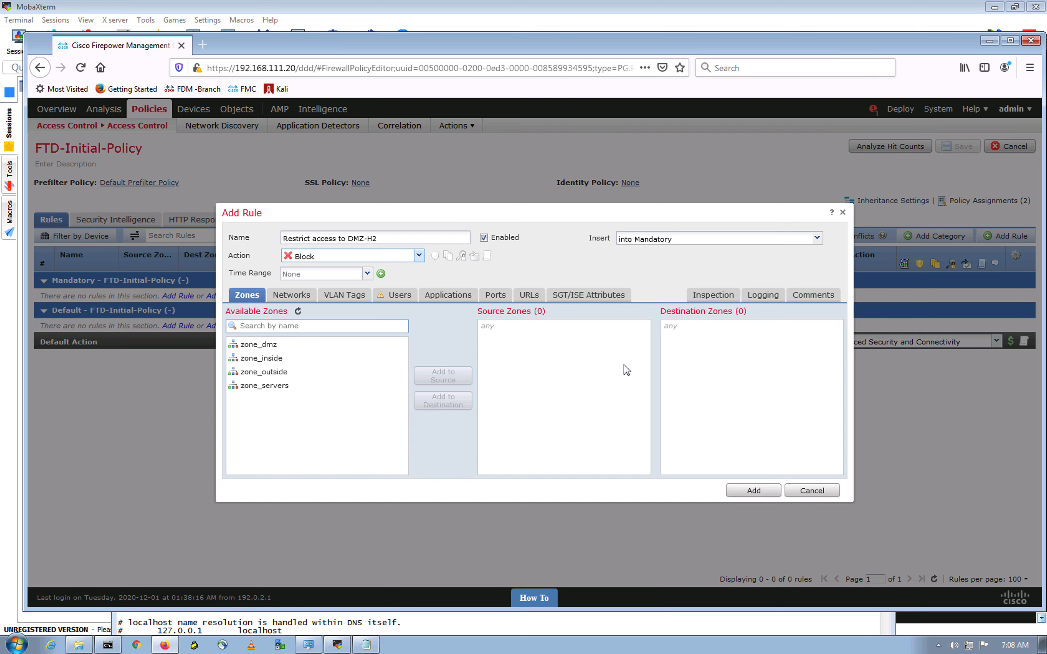
pyautogui.click(291, 295)
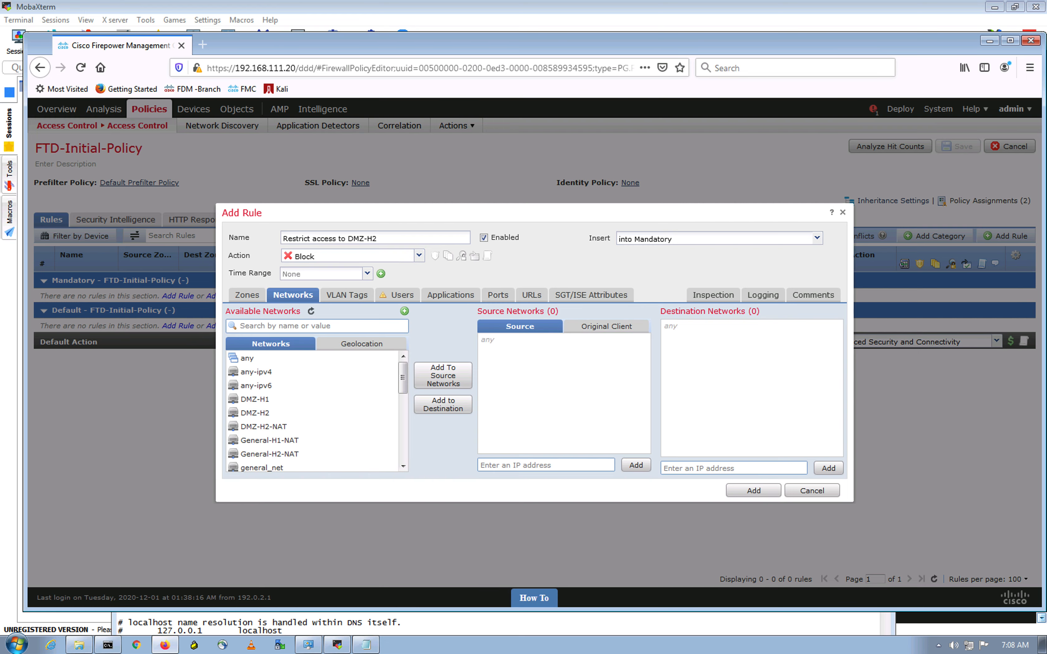
pyautogui.click(307, 325)
pyautogui.write('jump')
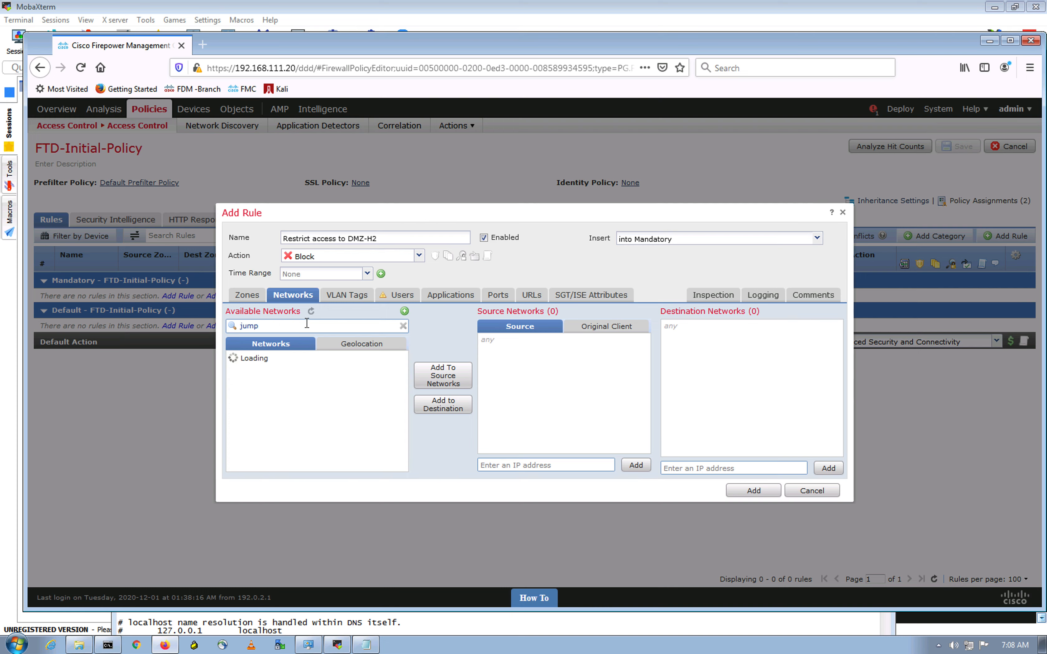
pyautogui.click(257, 359)
pyautogui.click(446, 381)
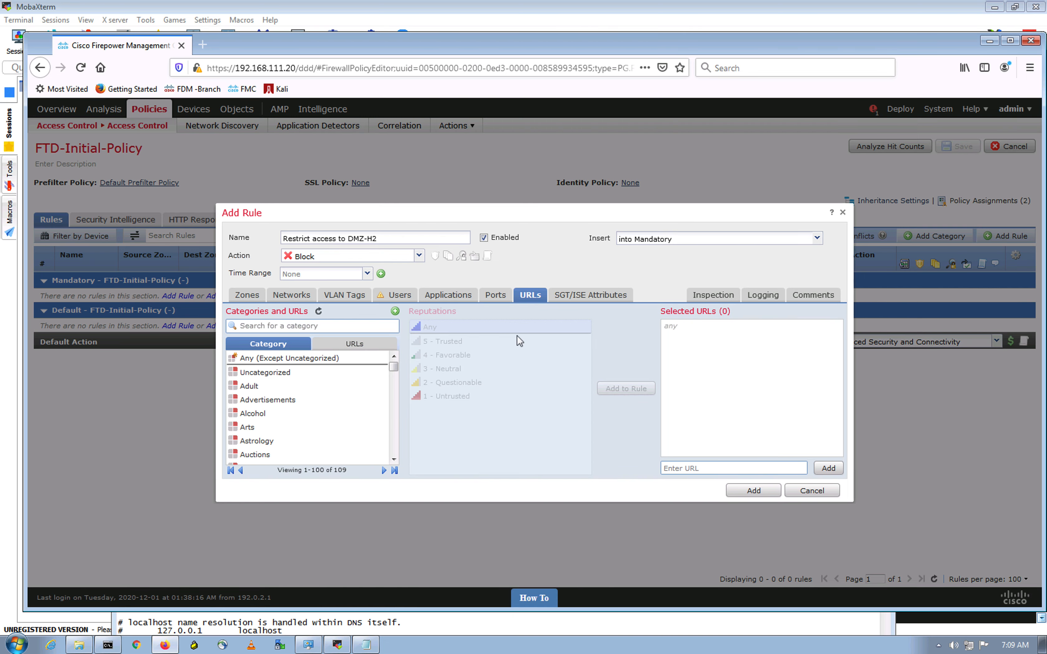
# Step: Select the dmz-h2.lab.local hostname from the hosts file in Notepad
pyautogui.click(372, 647)
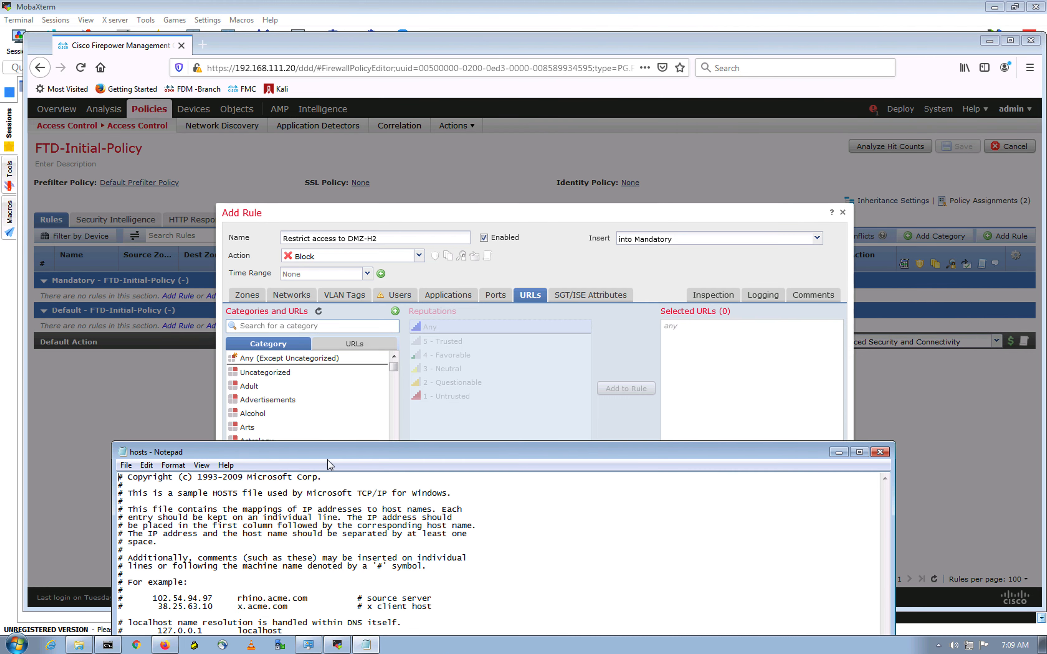
pyautogui.moveTo(326, 454); pyautogui.dragTo(356, 333)
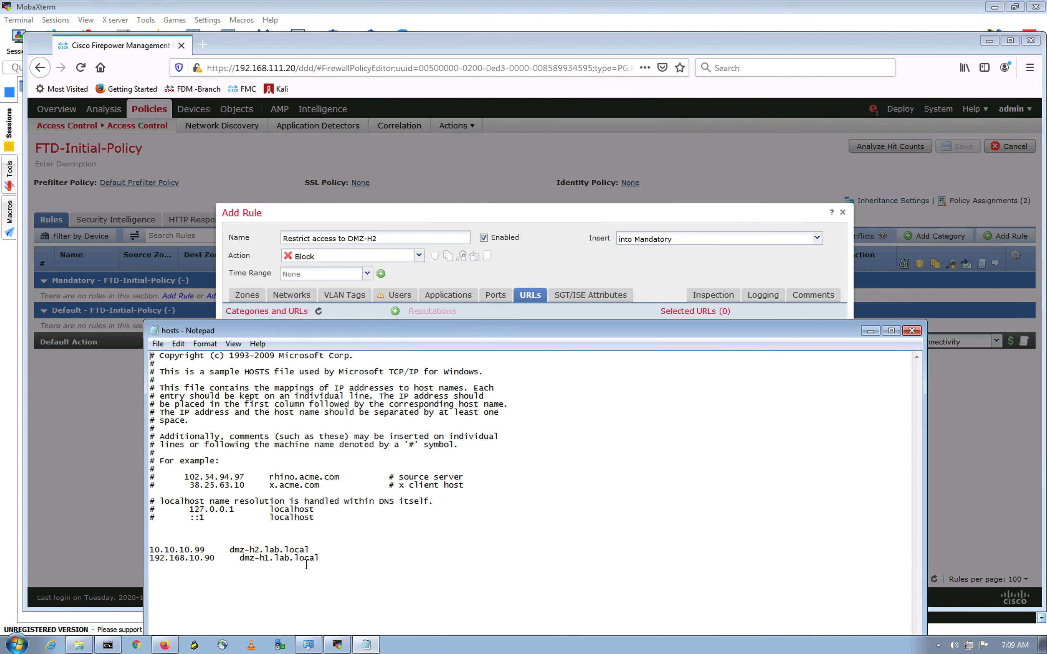
pyautogui.moveTo(309, 549); pyautogui.dragTo(231, 551)
pyautogui.hotkey('ctrl', 'c')
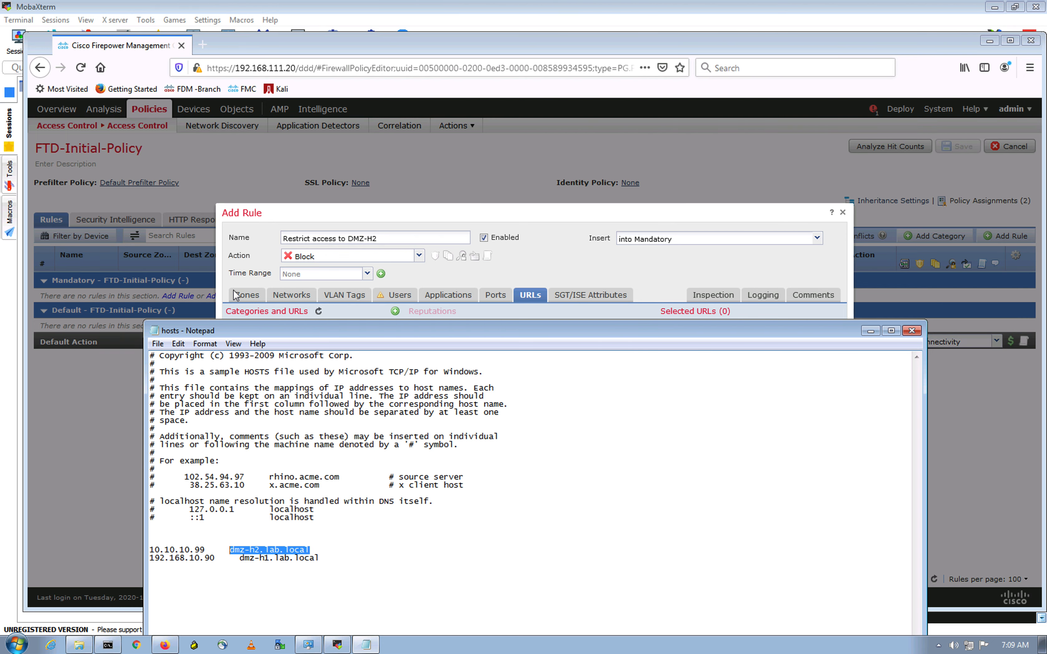
pyautogui.click(867, 333)
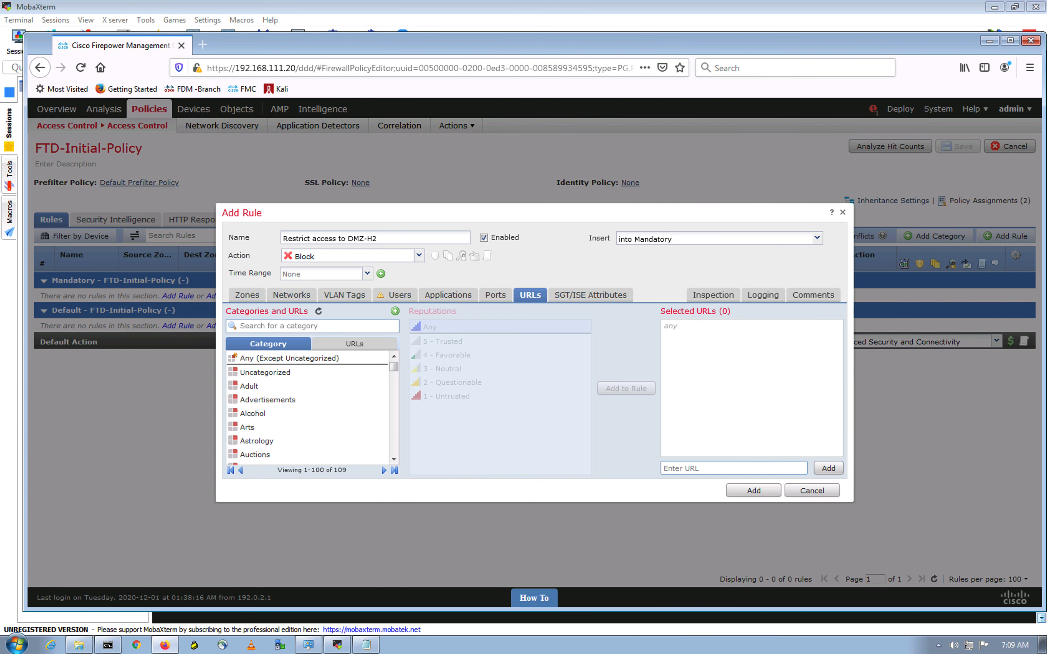
# Step: Switch the rule's URL conditions to individual URLs and start adding a new URL
pyautogui.moveTo(395, 370); pyautogui.dragTo(400, 347)
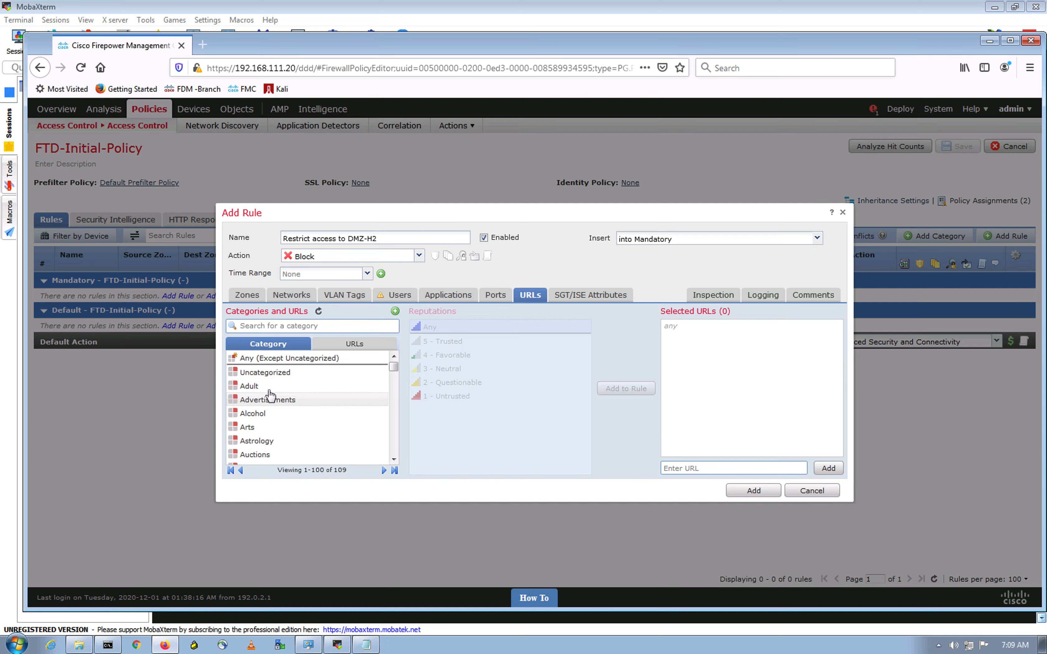
pyautogui.moveTo(394, 369); pyautogui.dragTo(402, 327)
pyautogui.click(354, 345)
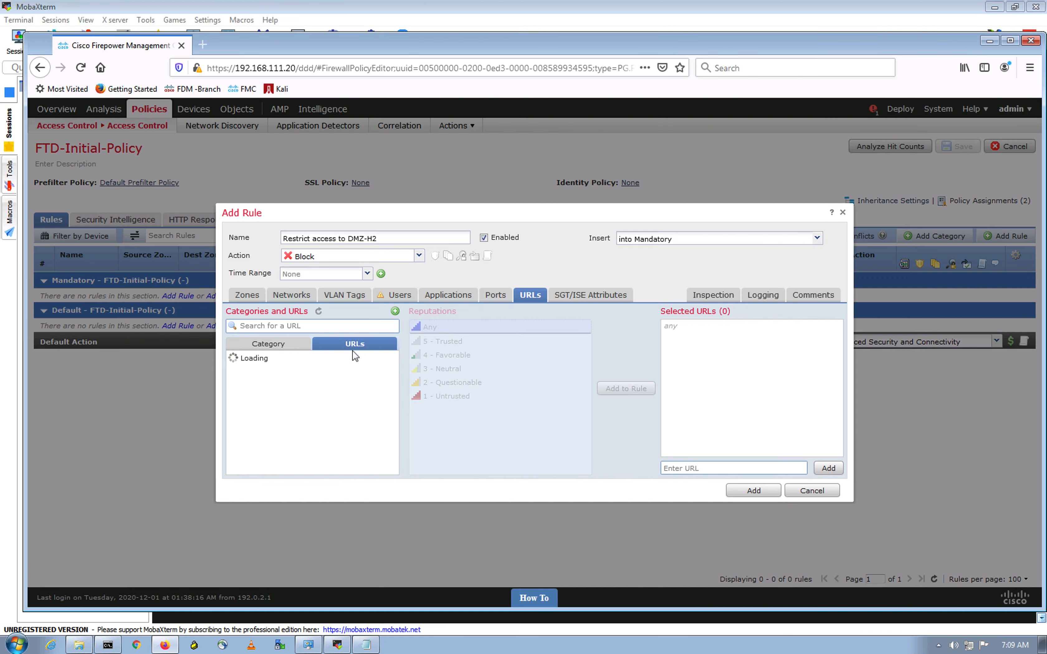
pyautogui.click(396, 312)
# Step: Create and save URL object DMZ-H2_URL pointing to dmz-h2.lab.local
pyautogui.click(434, 328)
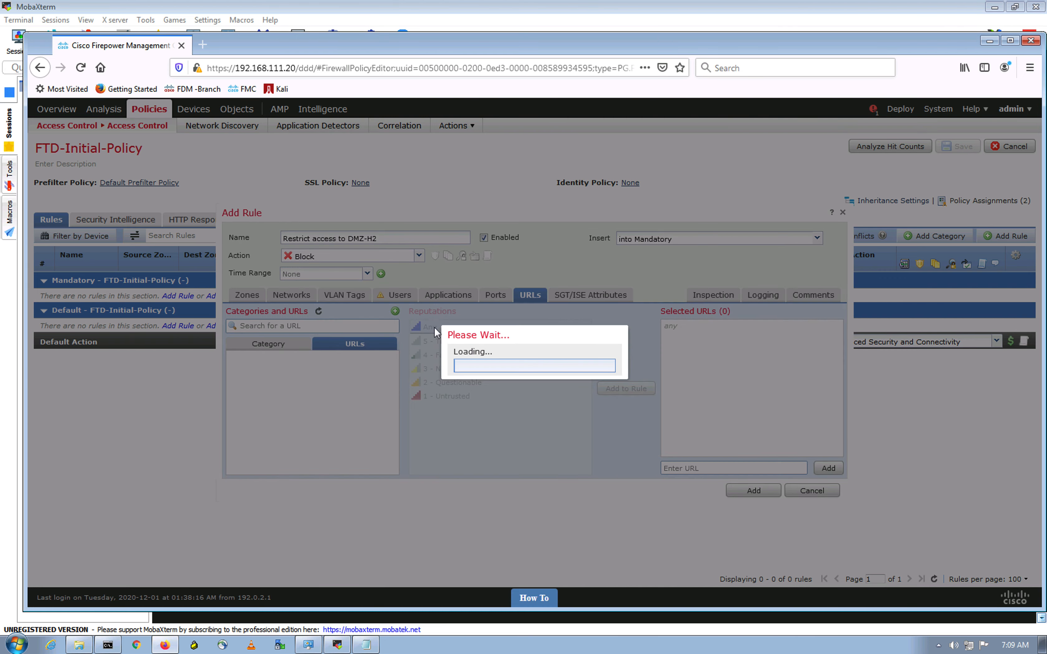
pyautogui.click(430, 369)
pyautogui.hotkey('ctrl', 'v')
pyautogui.click(449, 315)
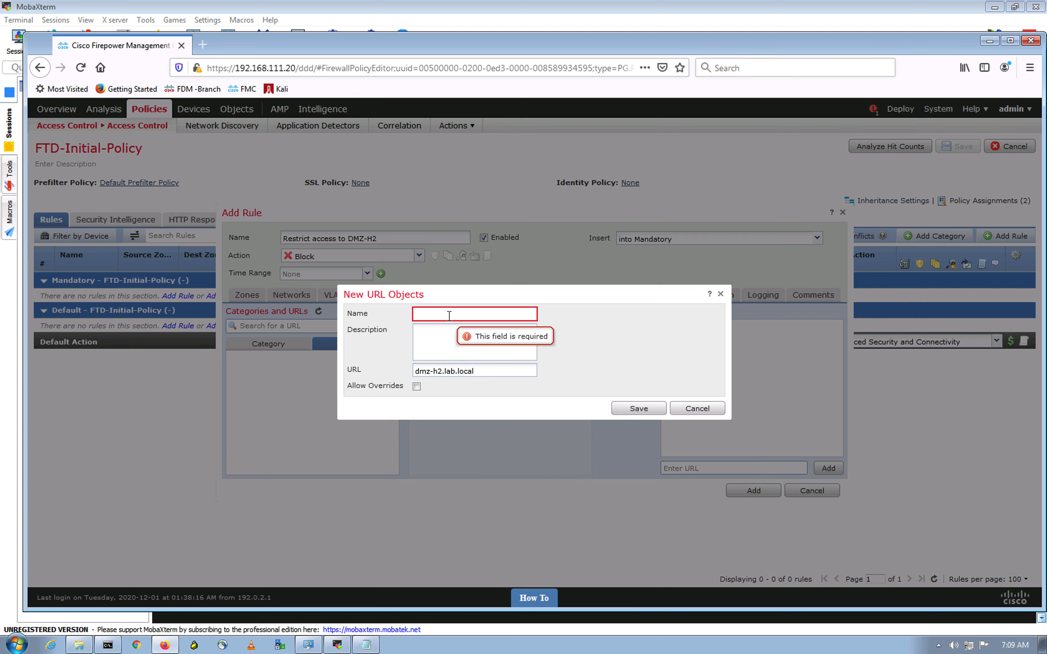
pyautogui.write('DMZ-H2_URL')
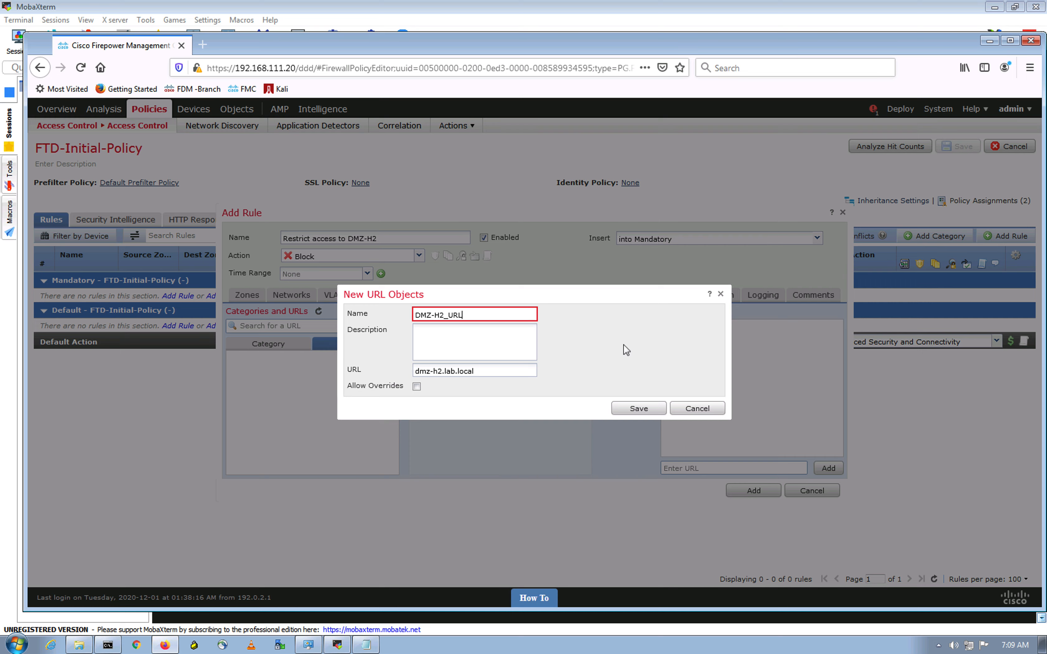
pyautogui.click(624, 345)
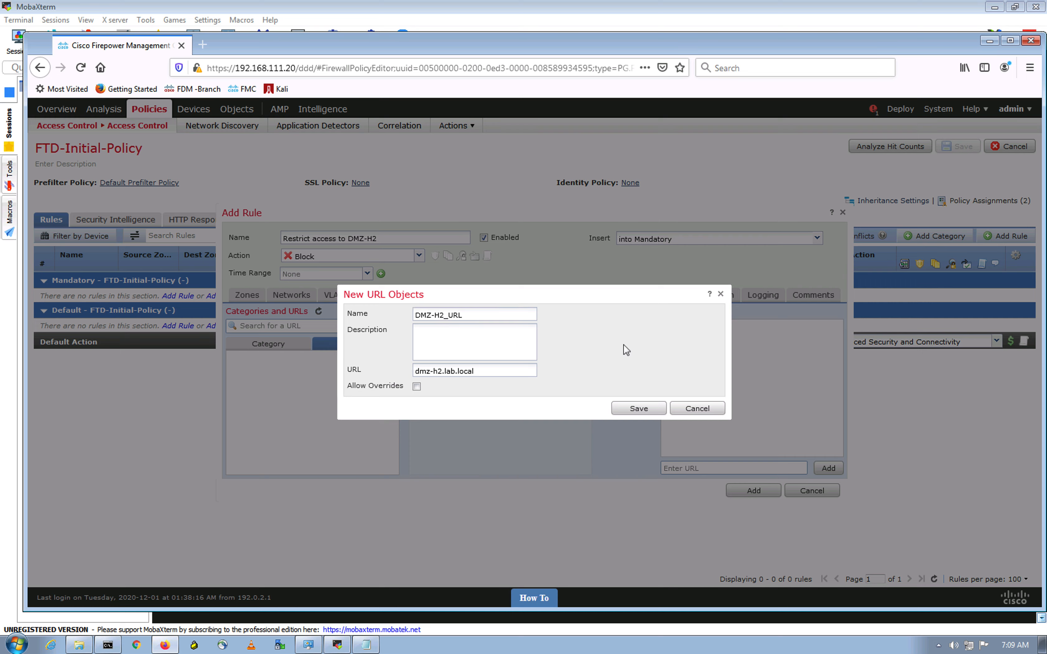
pyautogui.click(646, 411)
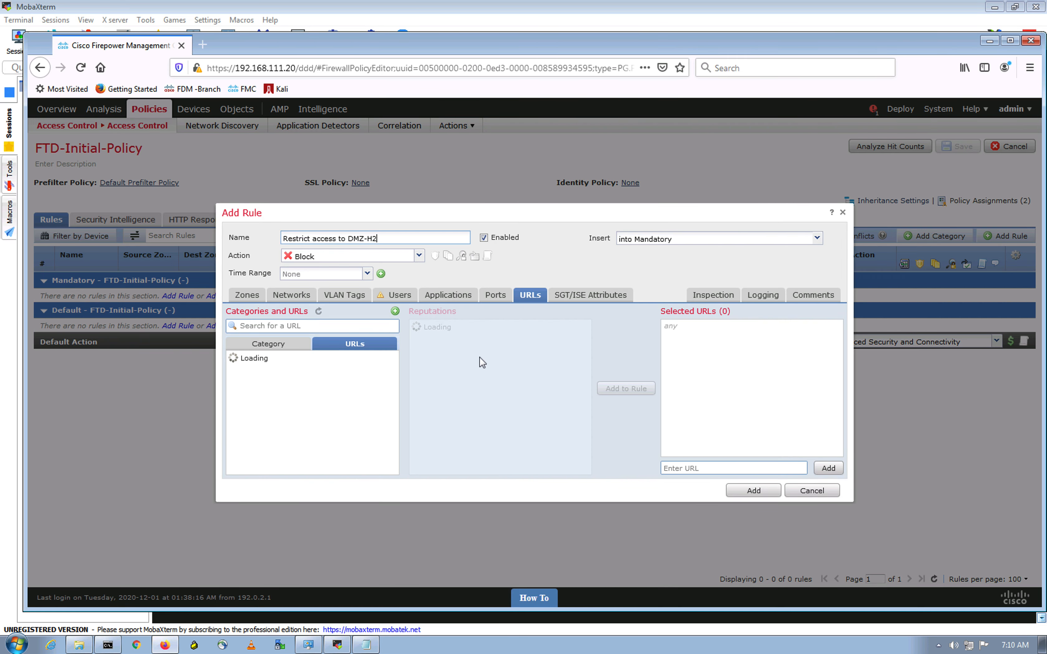
# Step: Add DMZ-H2_URL to the Block rule, log at beginning of connection, and add it to the policy
pyautogui.click(280, 358)
pyautogui.click(627, 388)
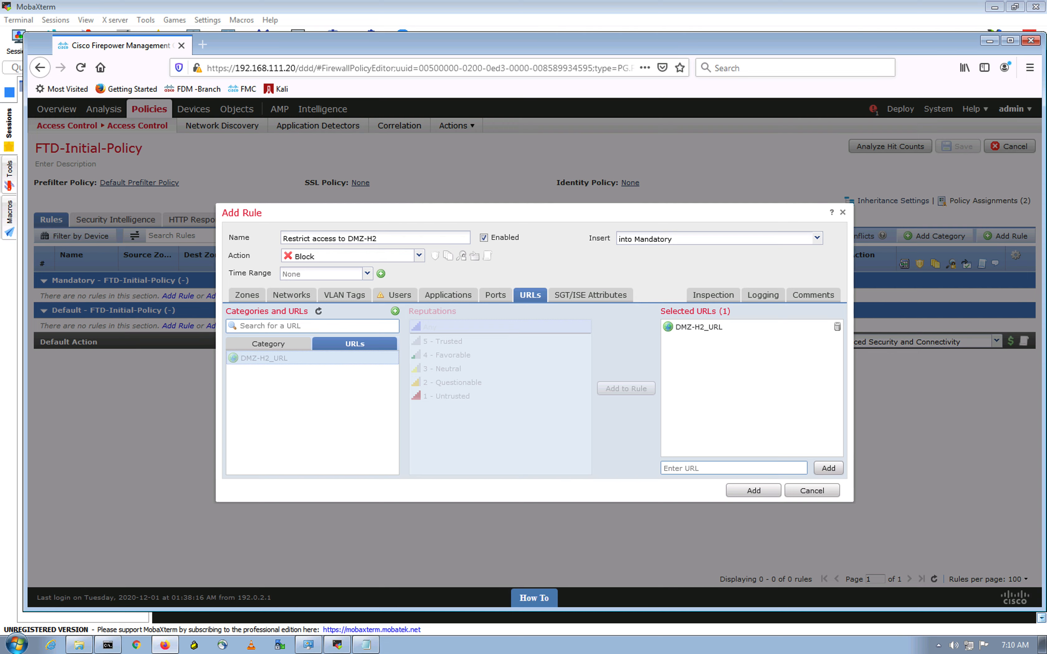
pyautogui.click(765, 296)
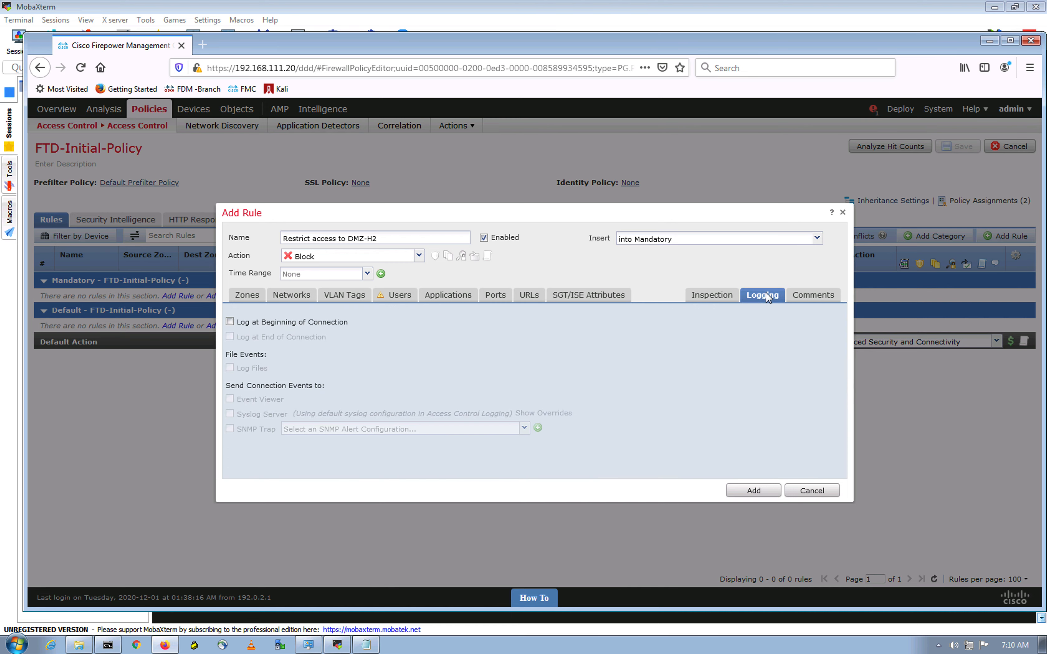
pyautogui.click(230, 322)
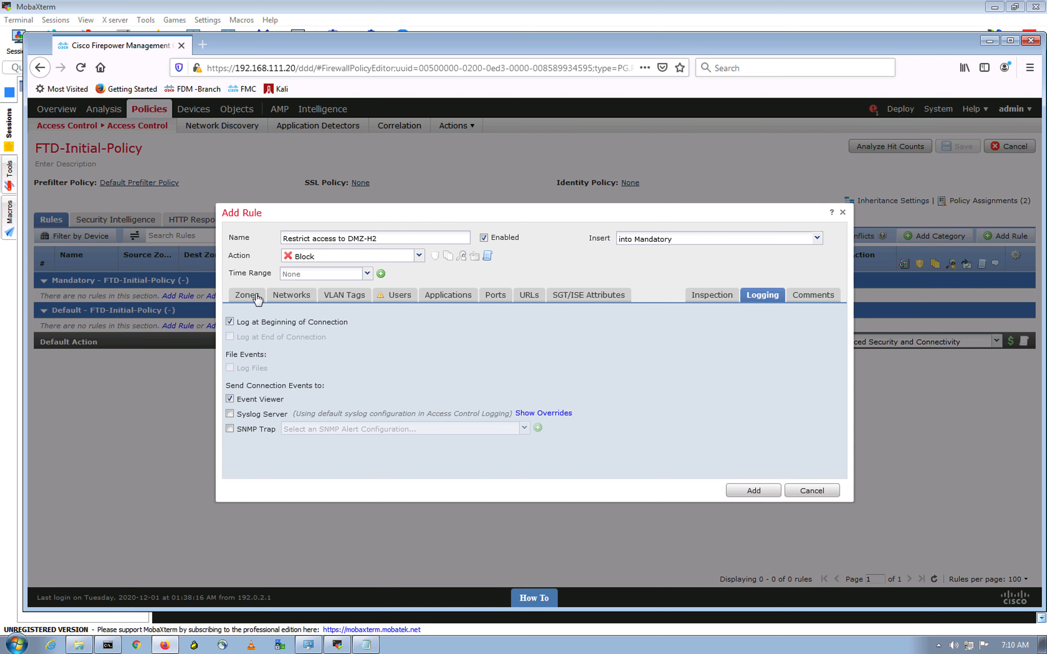
pyautogui.click(272, 302)
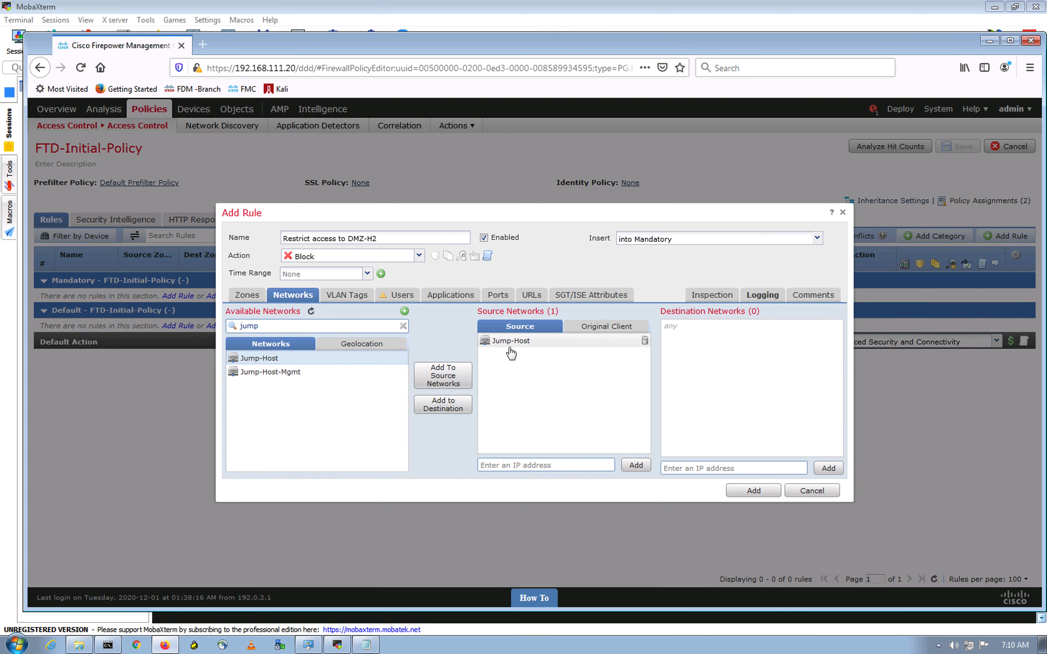
pyautogui.click(762, 493)
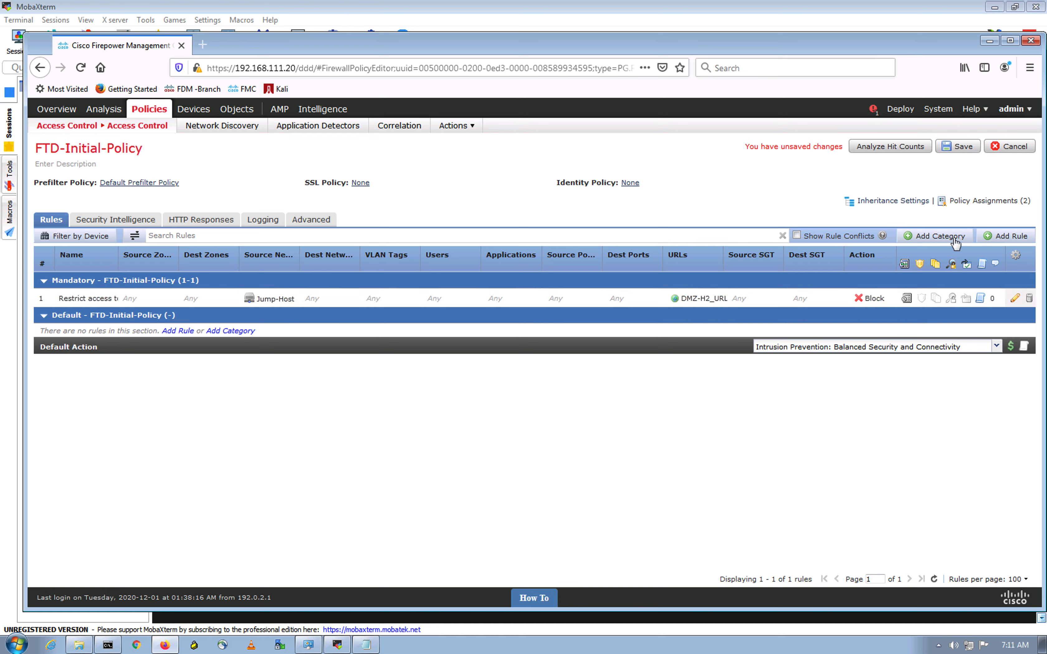
# Step: Create a rule named 'DMZ Web Access', add DMZ-H1 as its destination, and select DMZ-H2
pyautogui.click(1008, 238)
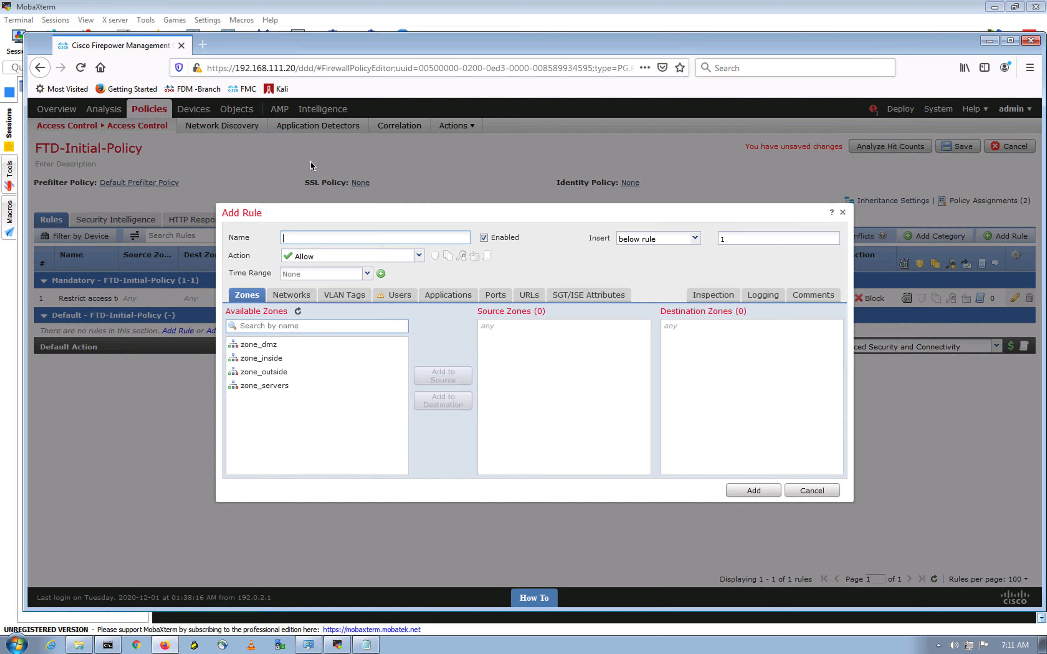
pyautogui.write('DMZ Web Access')
pyautogui.click(289, 296)
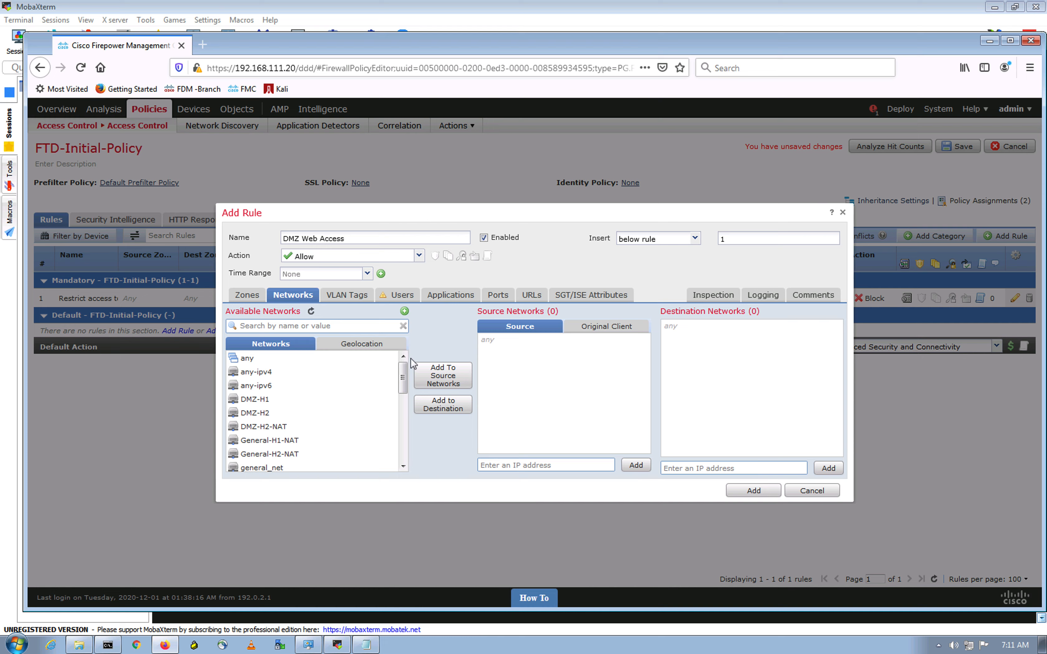
pyautogui.moveTo(402, 376); pyautogui.dragTo(402, 455)
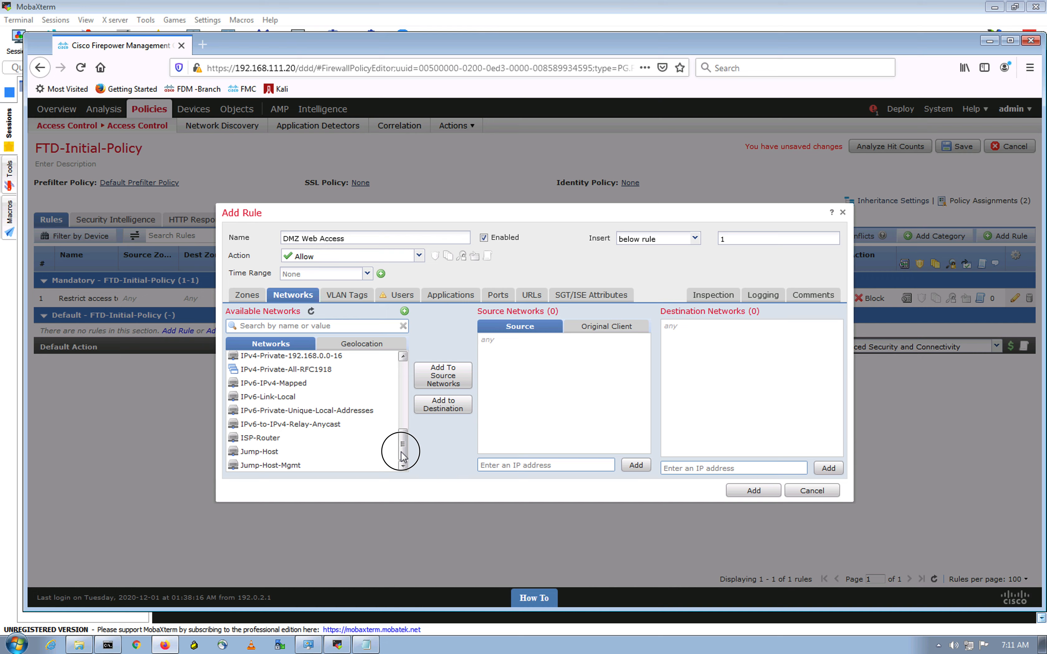
pyautogui.moveTo(402, 454); pyautogui.dragTo(415, 364)
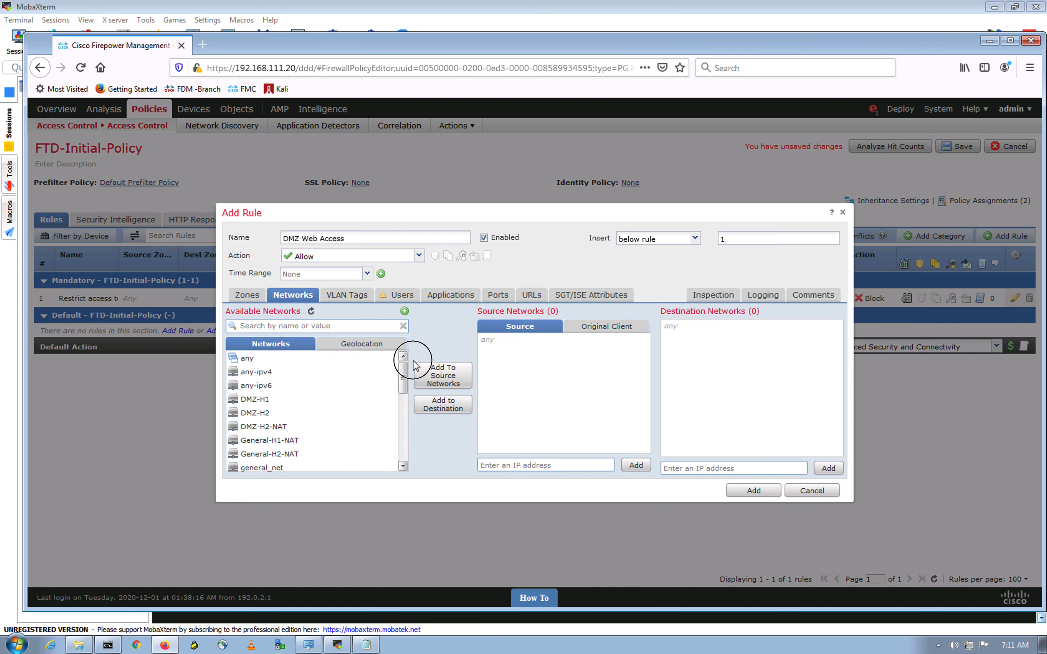
pyautogui.moveTo(402, 381)
pyautogui.mouseDown()
pyautogui.moveTo(402, 450)
pyautogui.moveTo(432, 402)
pyautogui.moveTo(421, 378)
pyautogui.mouseUp()
pyautogui.click(269, 400)
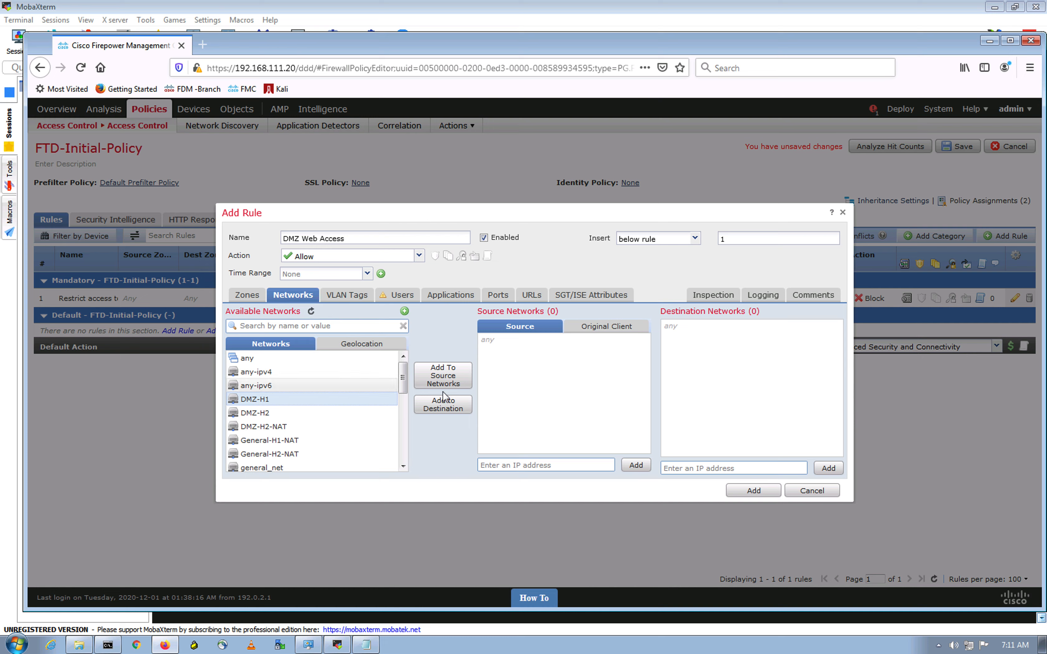
pyautogui.click(453, 409)
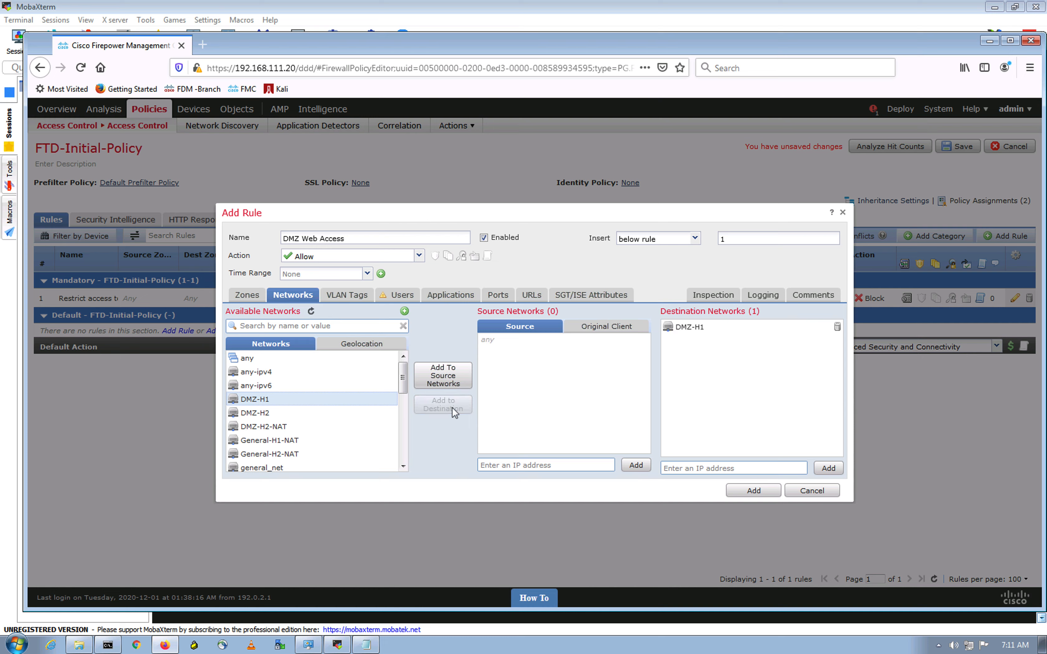
pyautogui.click(277, 416)
# Step: Add DMZ-H2 to the DMZ Web Access destinations alongside DMZ-H1
pyautogui.click(445, 409)
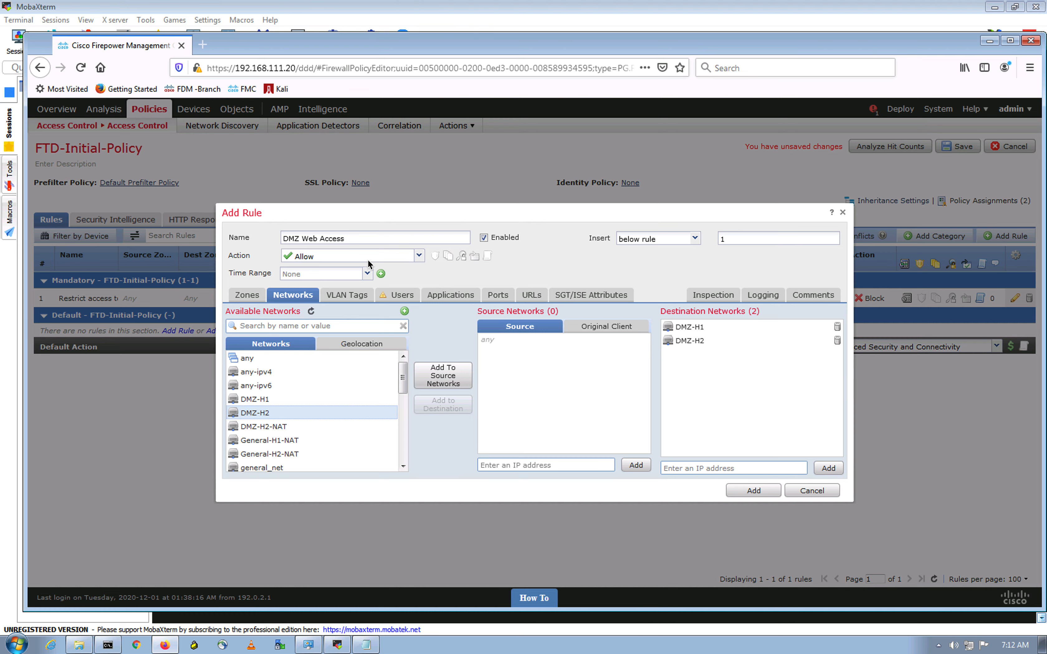
pyautogui.click(298, 399)
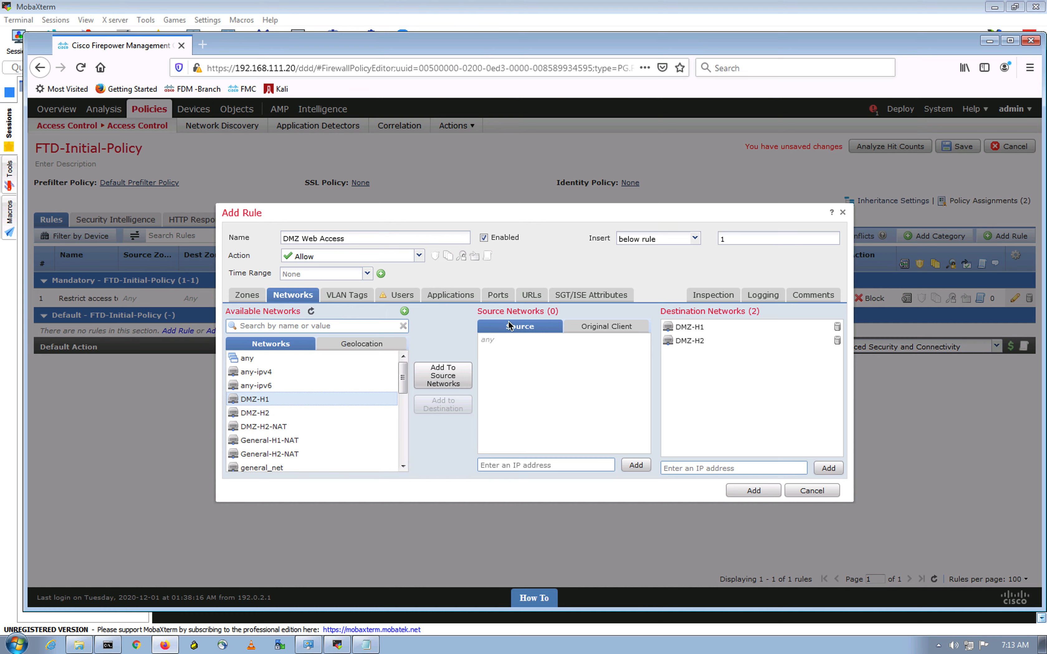
# Step: Add FTP, HTTP and HTTPS as destination ports, then view the rule's inspection settings
pyautogui.click(498, 296)
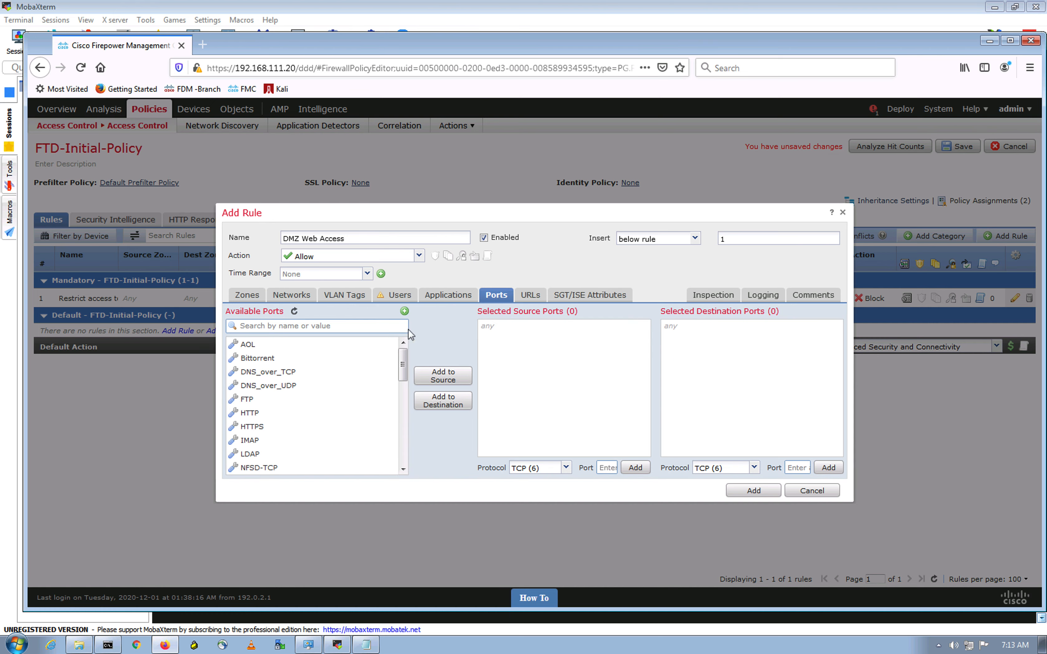
pyautogui.keyDown('ctrl'); pyautogui.click(273, 426); pyautogui.keyUp('ctrl')
pyautogui.keyDown('ctrl'); pyautogui.click(269, 402); pyautogui.keyUp('ctrl')
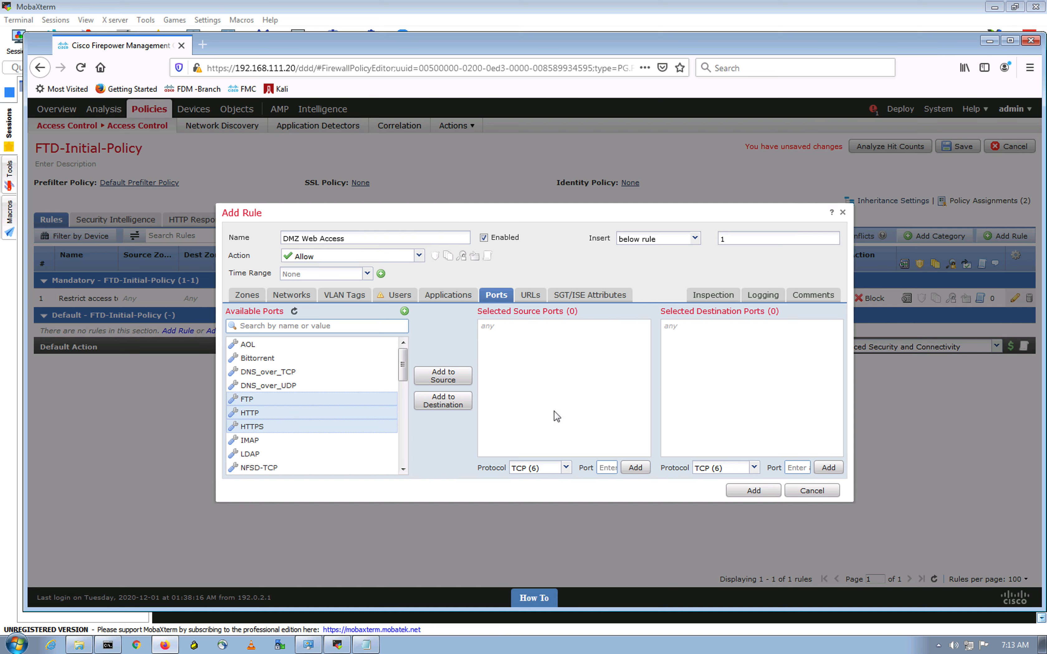
pyautogui.click(455, 405)
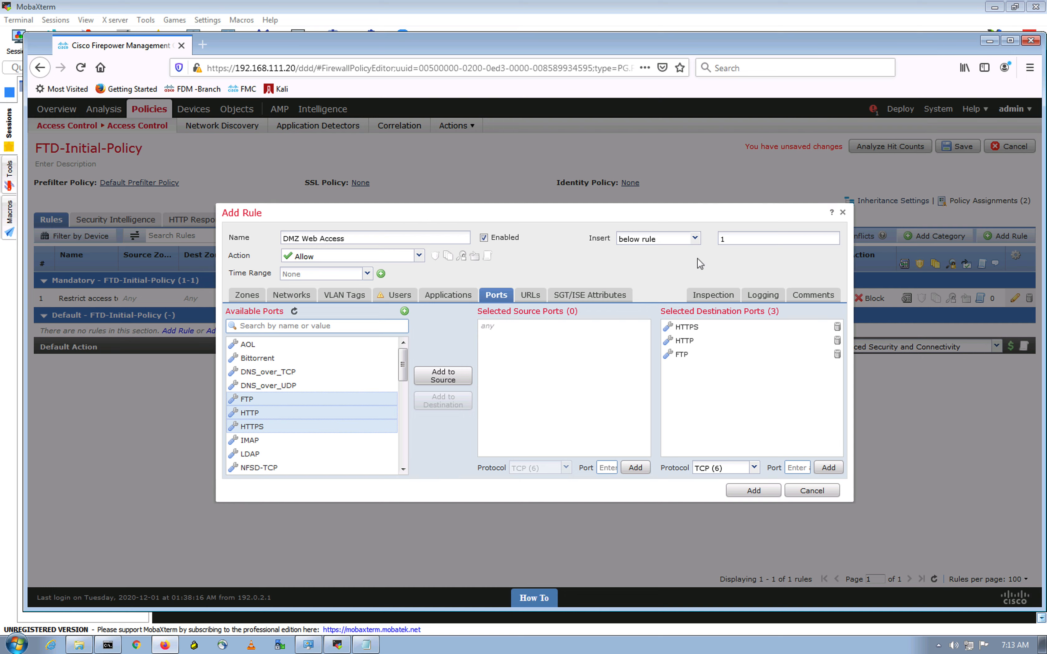
pyautogui.click(710, 295)
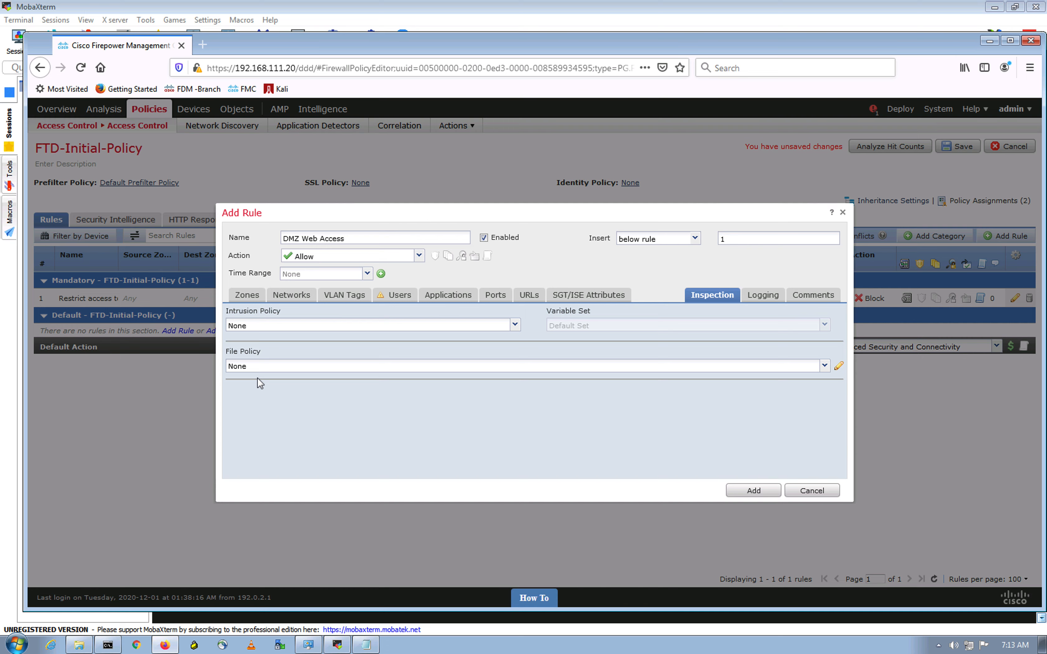
# Step: Apply the Security Over Connectivity intrusion policy, leaving the file policy unchanged
pyautogui.click(827, 368)
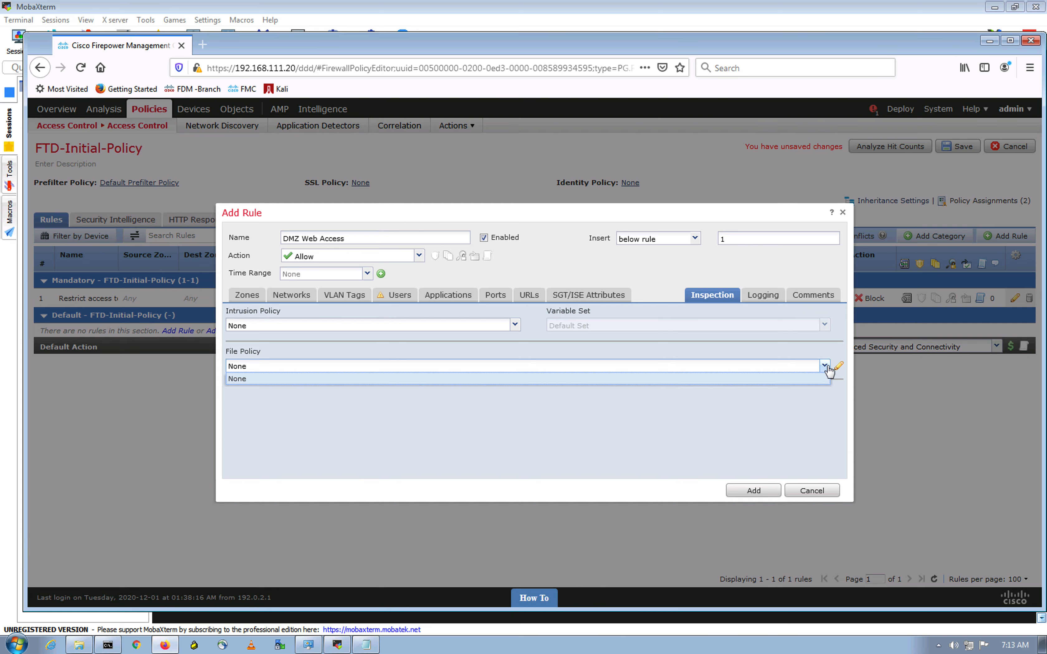
pyautogui.click(405, 399)
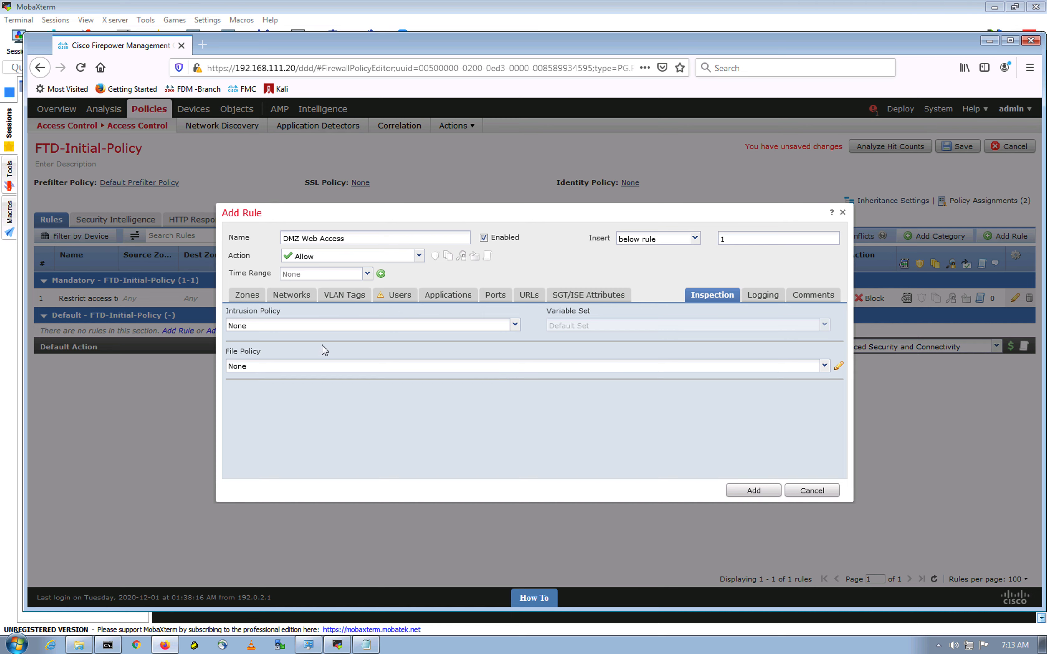
pyautogui.click(512, 329)
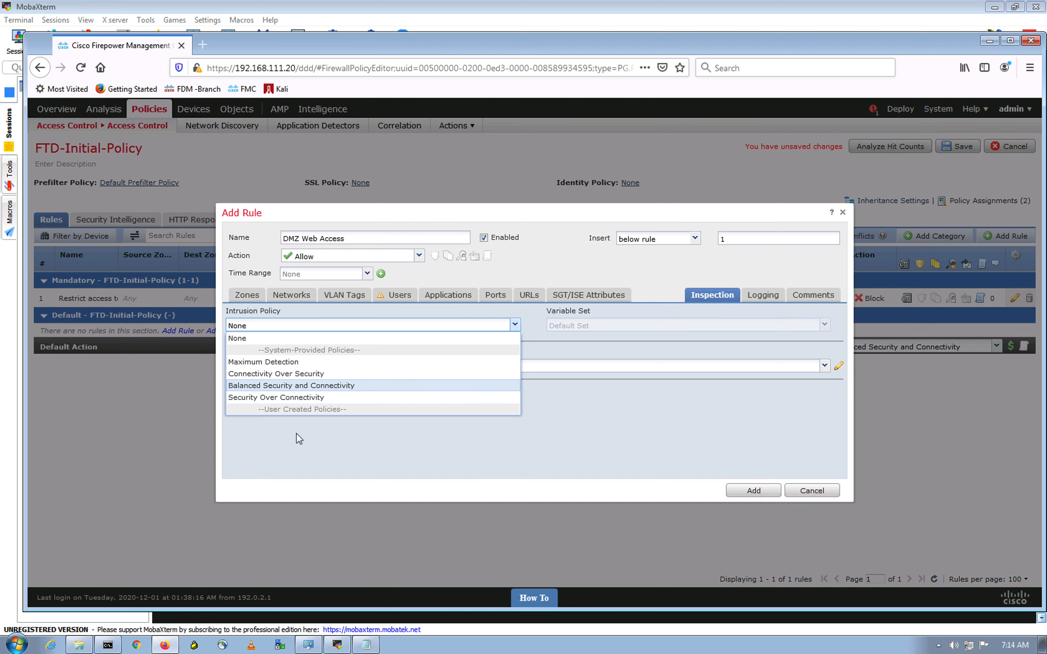
pyautogui.click(297, 399)
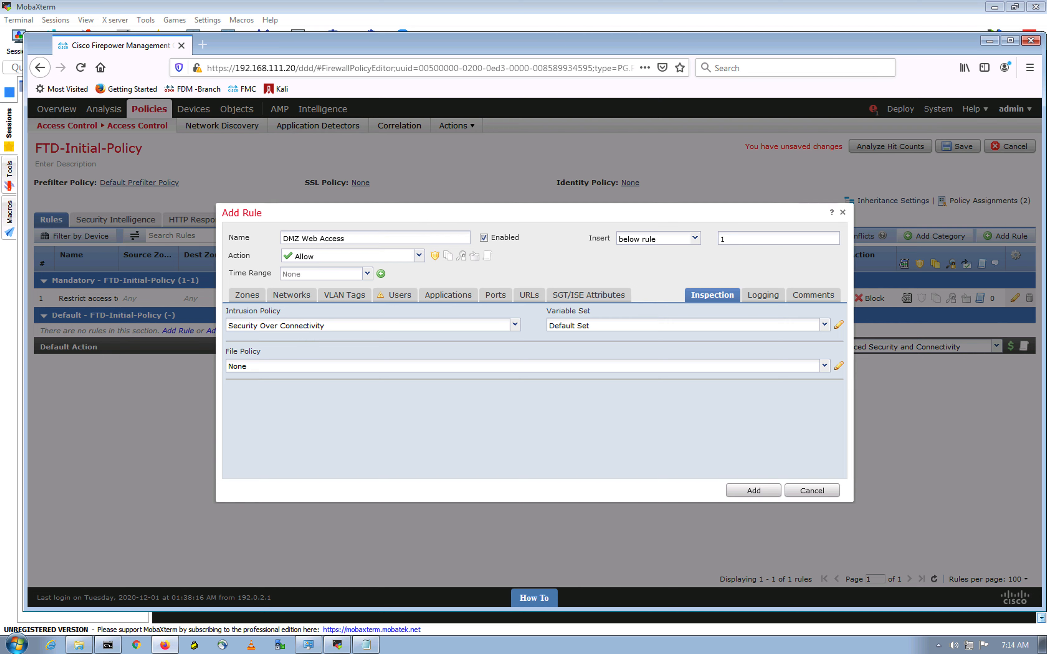
# Step: Log connections at their end, review ports and networks, and add the DMZ Web Access rule
pyautogui.click(754, 292)
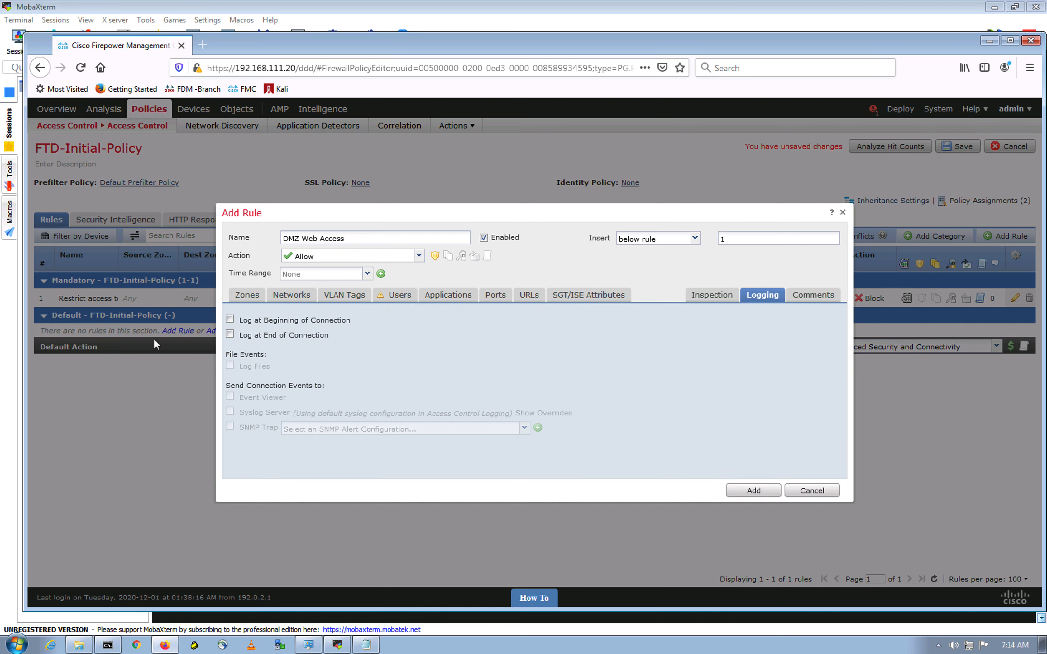
pyautogui.click(237, 334)
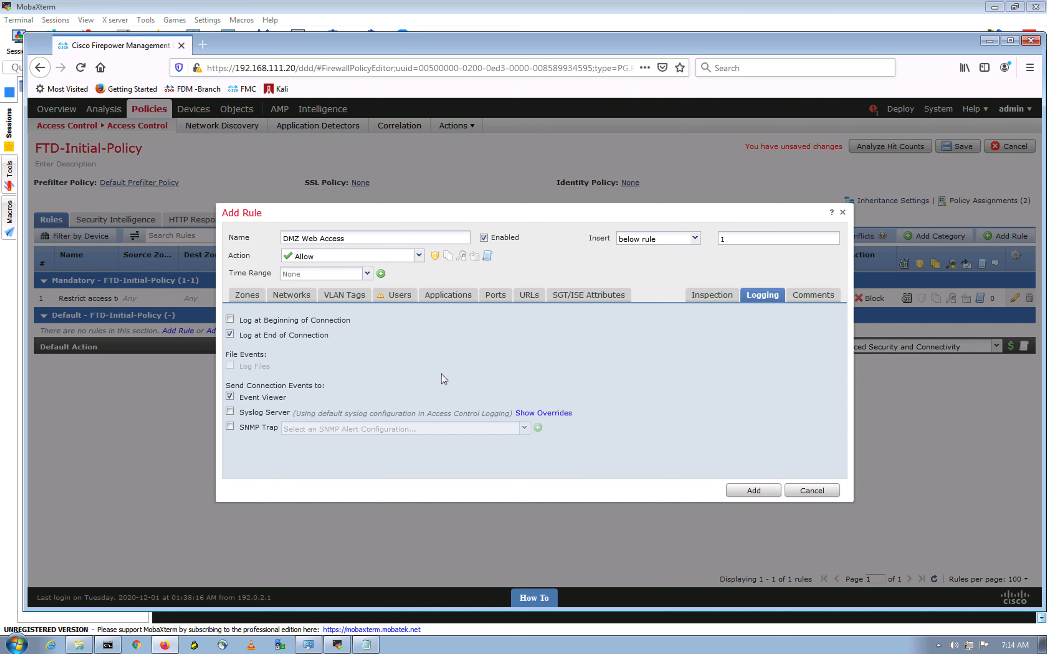
pyautogui.click(486, 298)
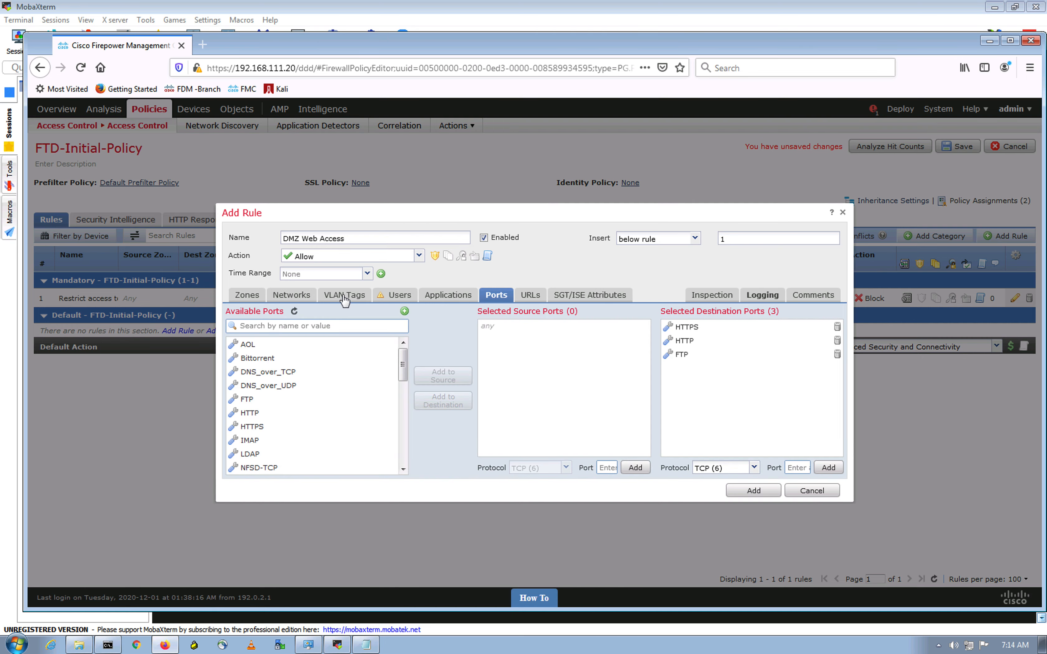
pyautogui.click(295, 297)
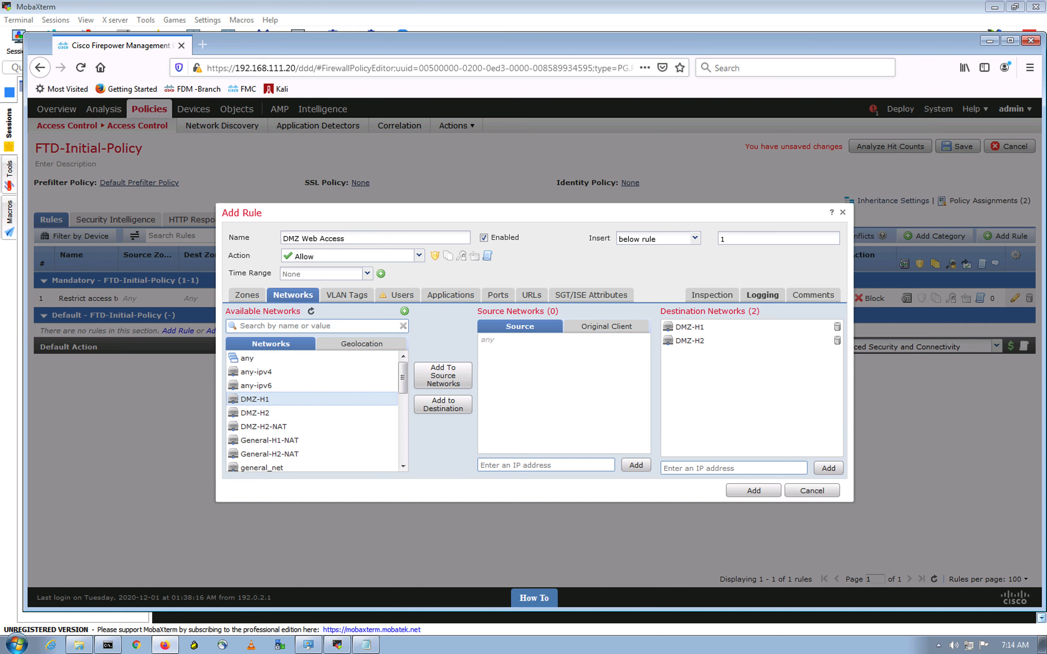
pyautogui.click(753, 491)
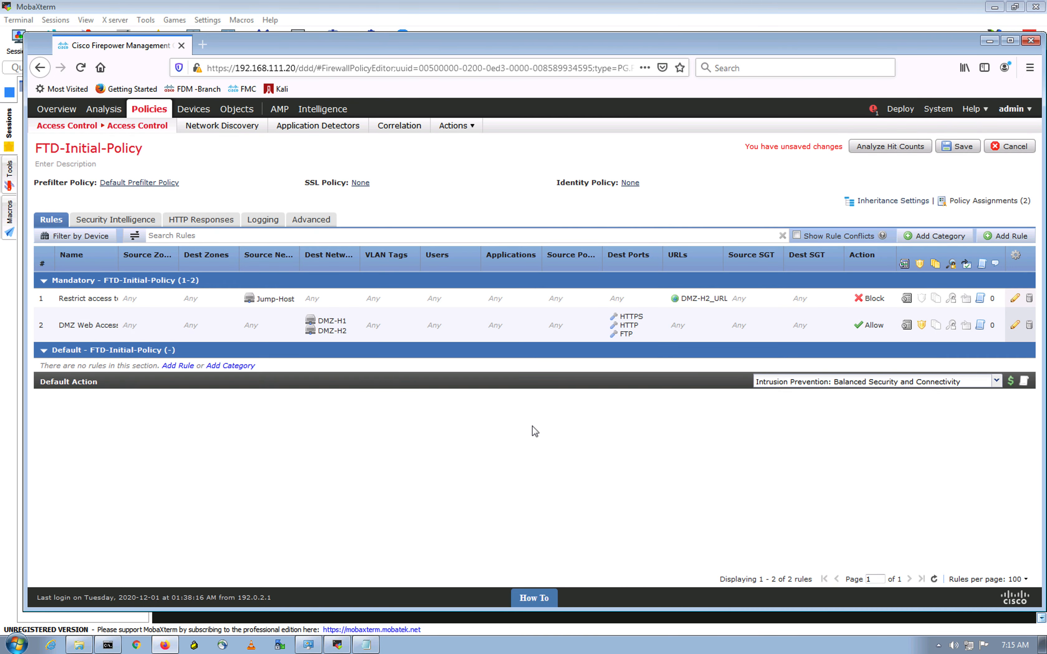
pyautogui.click(981, 236)
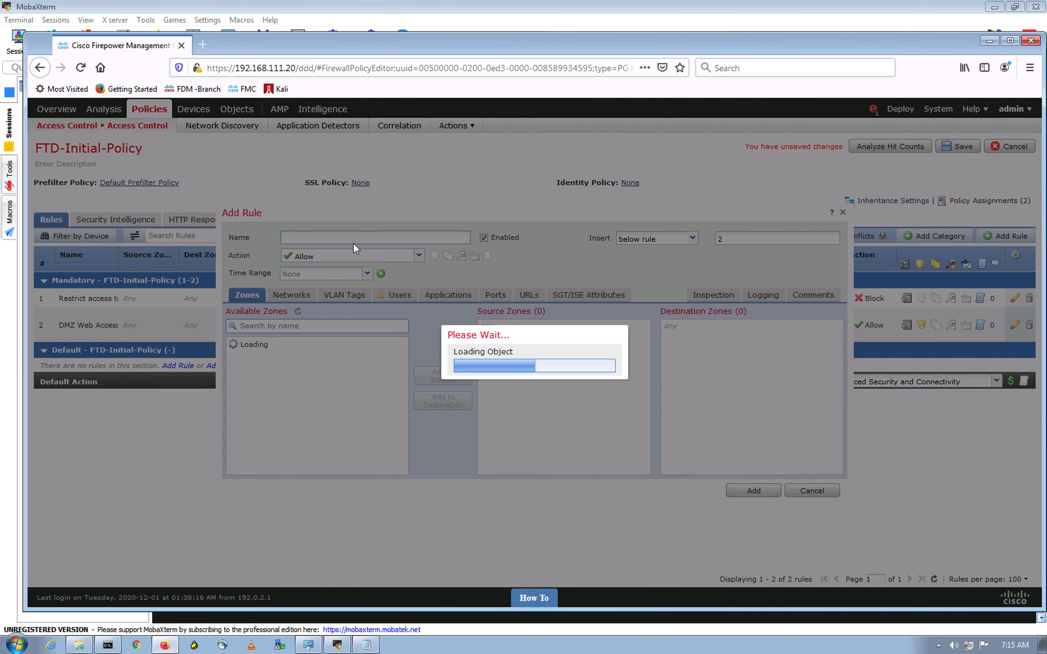
# Step: Name the new rule 'SSH to DMZ-H2' and set general_net as its source network
pyautogui.write('SSH to ')
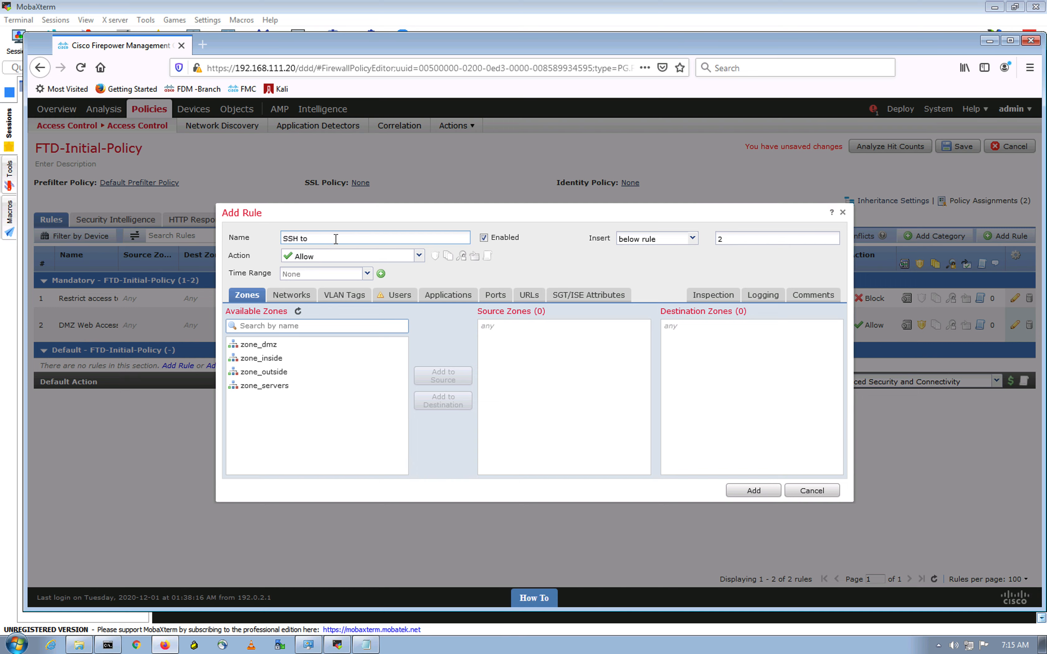
pyautogui.write('DMZ-H2')
pyautogui.click(568, 271)
pyautogui.click(299, 294)
pyautogui.click(308, 417)
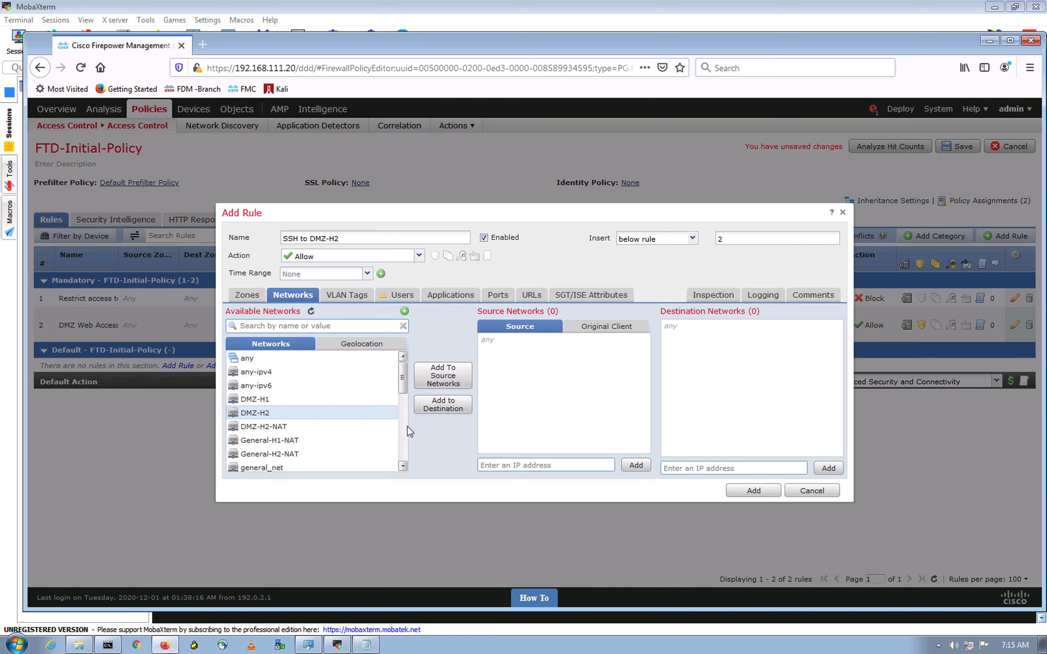
pyautogui.scroll(-3, 277, 390)
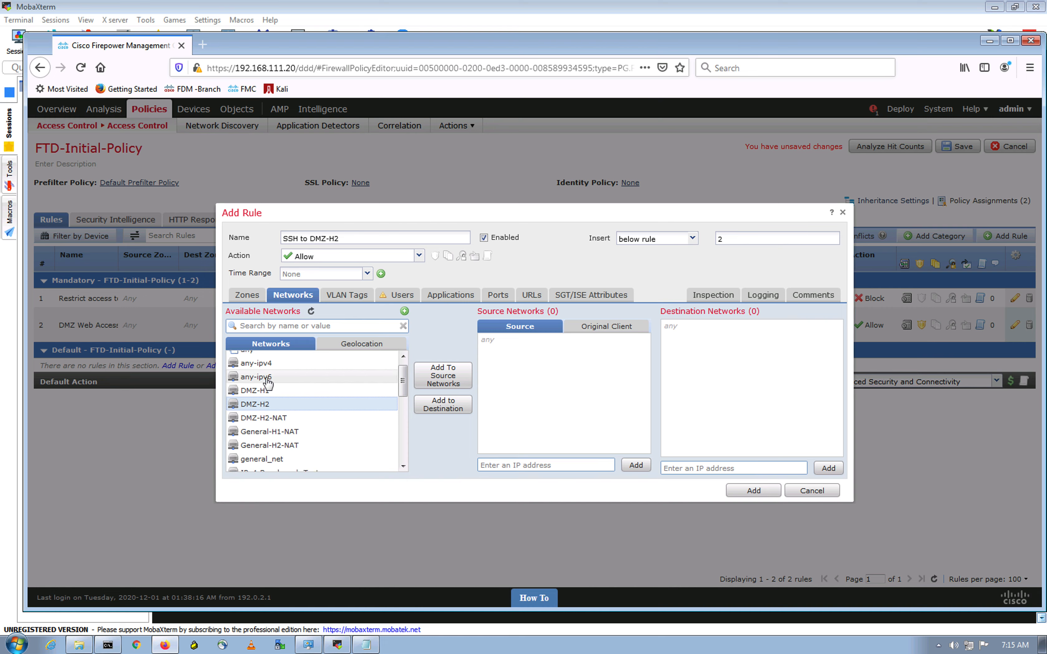
pyautogui.click(298, 419)
pyautogui.click(452, 384)
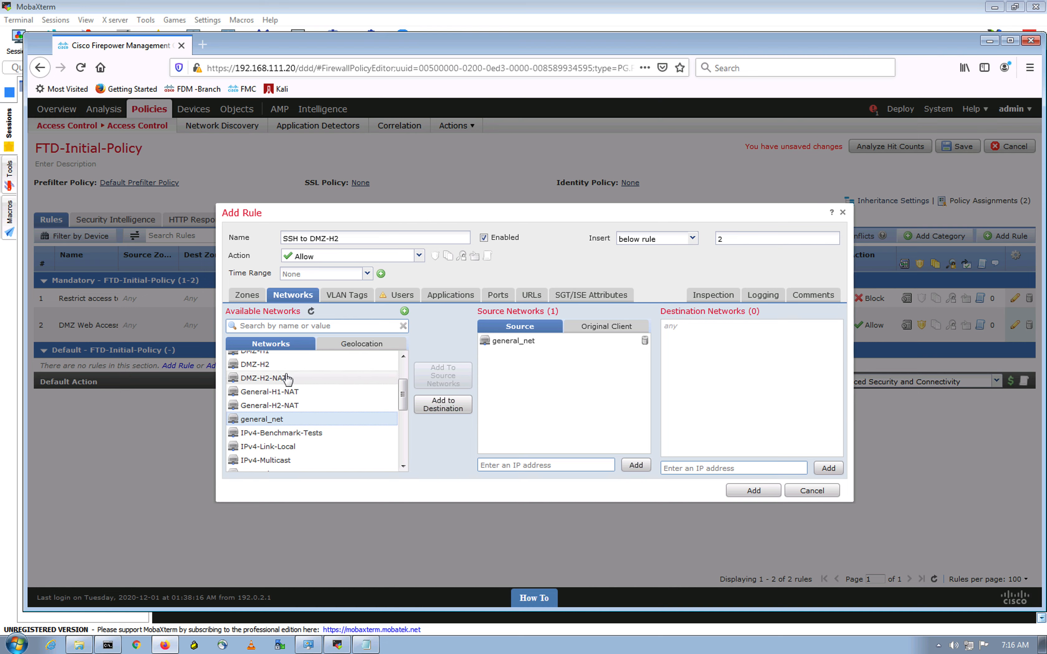
# Step: Set DMZ-H2 as the destination network and begin searching application filters
pyautogui.moveTo(287, 378)
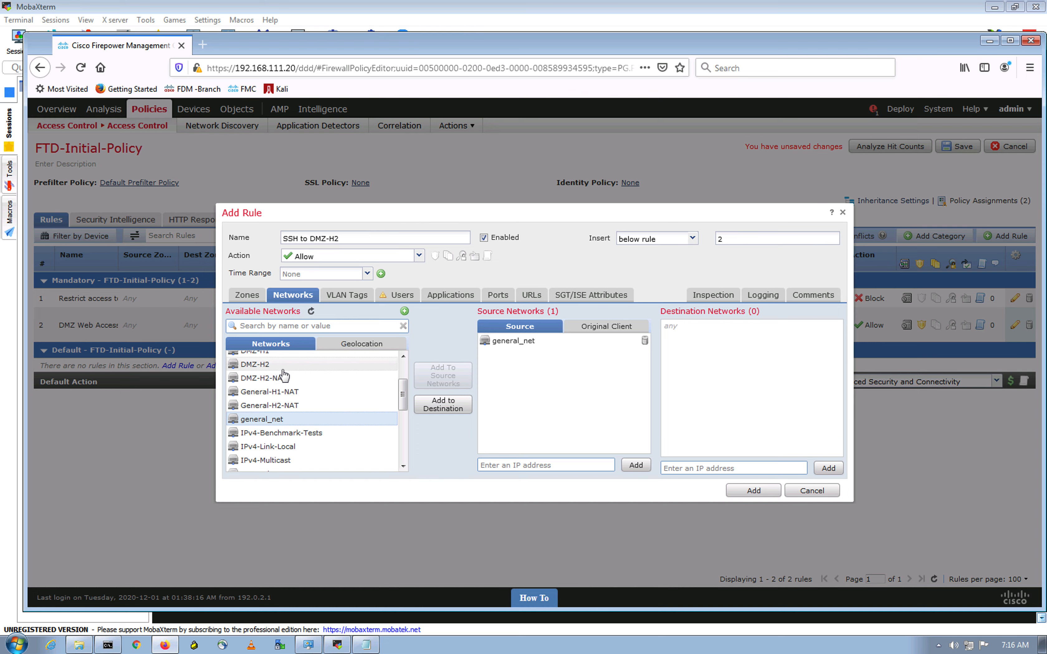
pyautogui.click(281, 366)
pyautogui.click(458, 411)
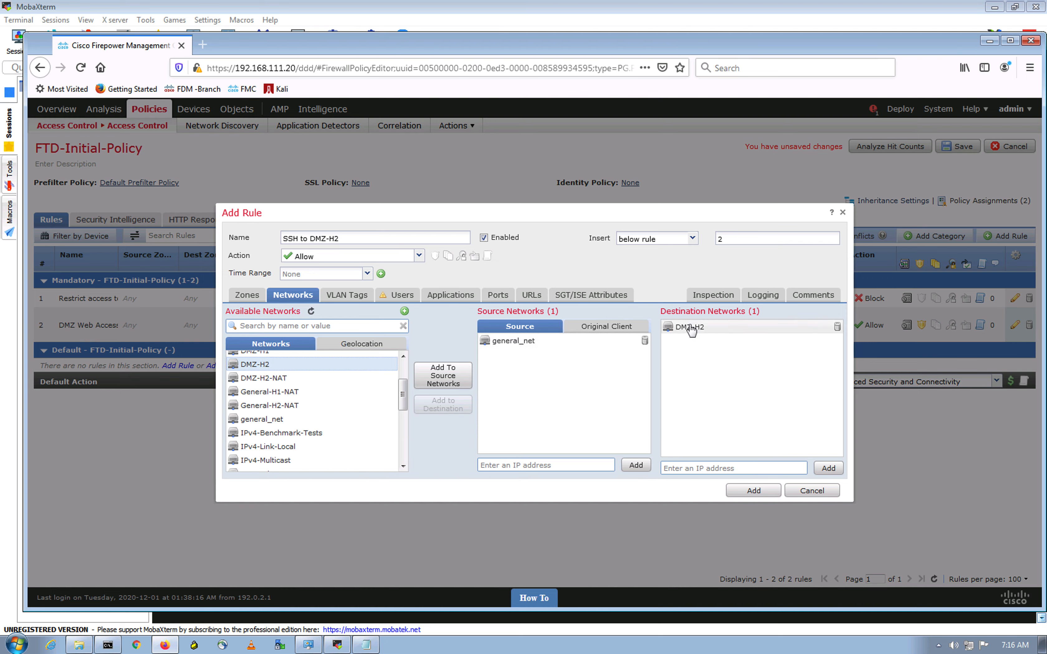
pyautogui.moveTo(691, 330)
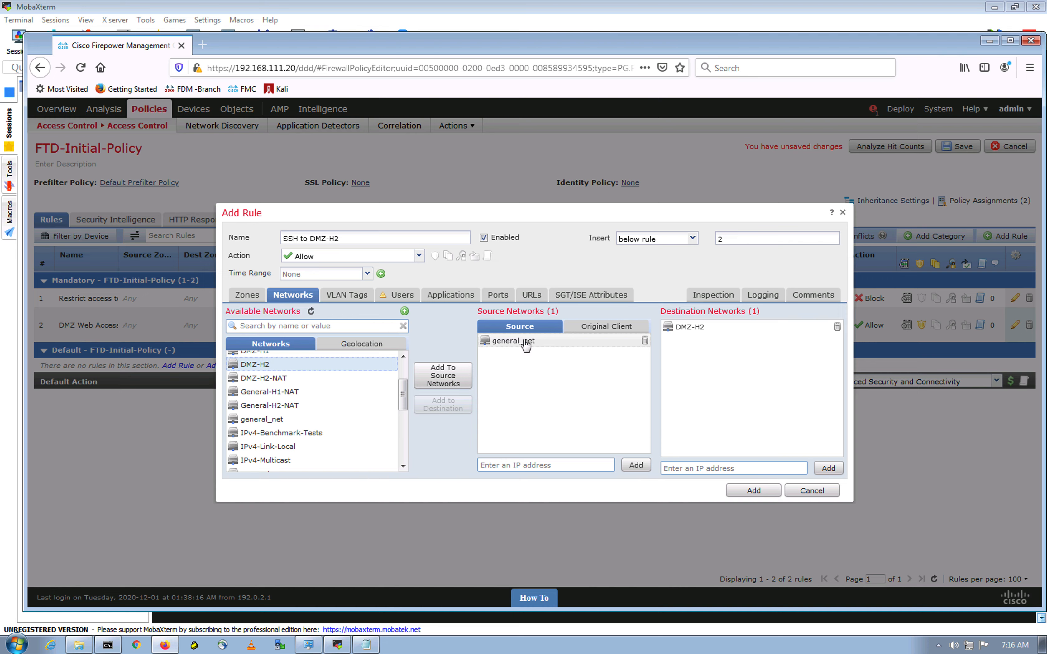
pyautogui.moveTo(528, 345)
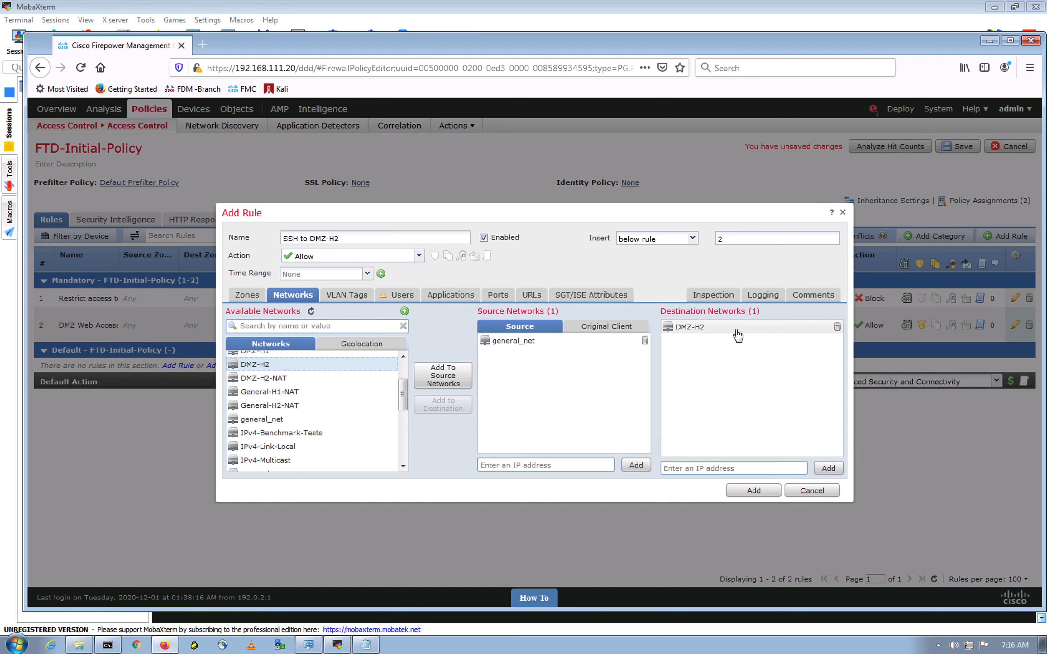
pyautogui.click(444, 296)
pyautogui.click(300, 326)
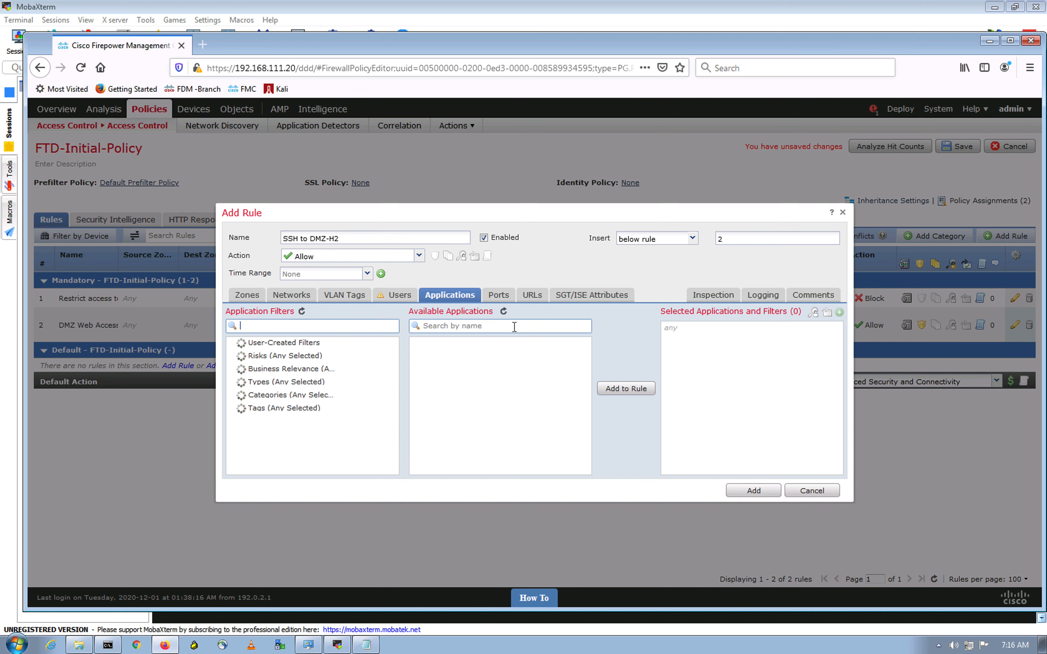
# Step: Search 'ssh' and add the OpenSSH, SSH and SShell applications to the rule
pyautogui.click(491, 325)
pyautogui.write('ssh')
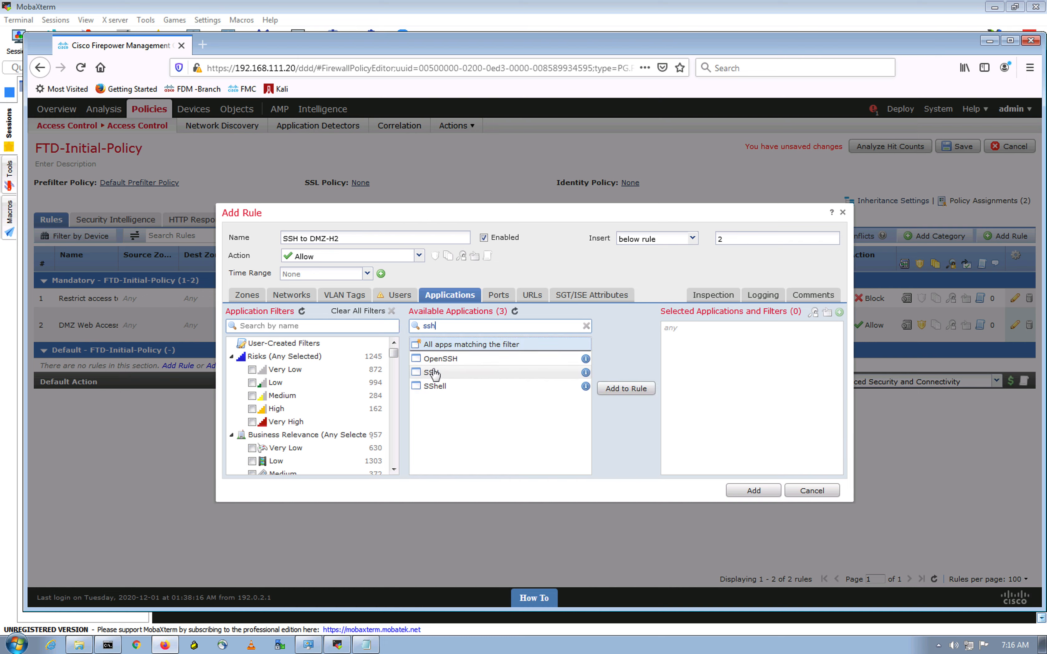
pyautogui.click(443, 362)
pyautogui.keyDown('ctrl'); pyautogui.click(432, 372); pyautogui.keyUp('ctrl')
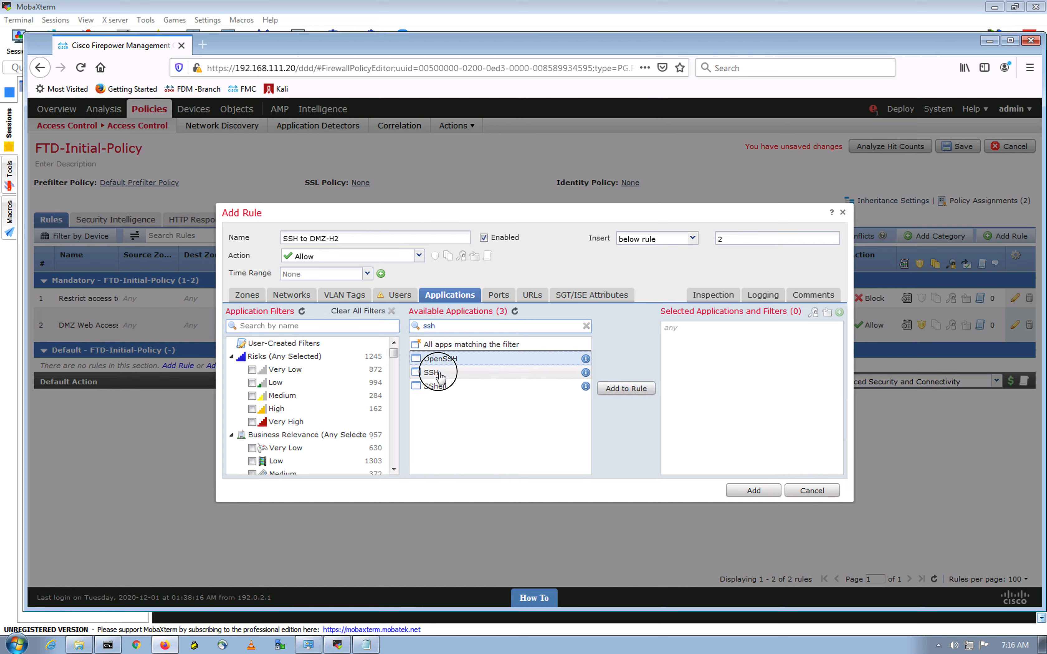
pyautogui.keyDown('ctrl'); pyautogui.click(435, 390); pyautogui.keyUp('ctrl')
pyautogui.click(619, 390)
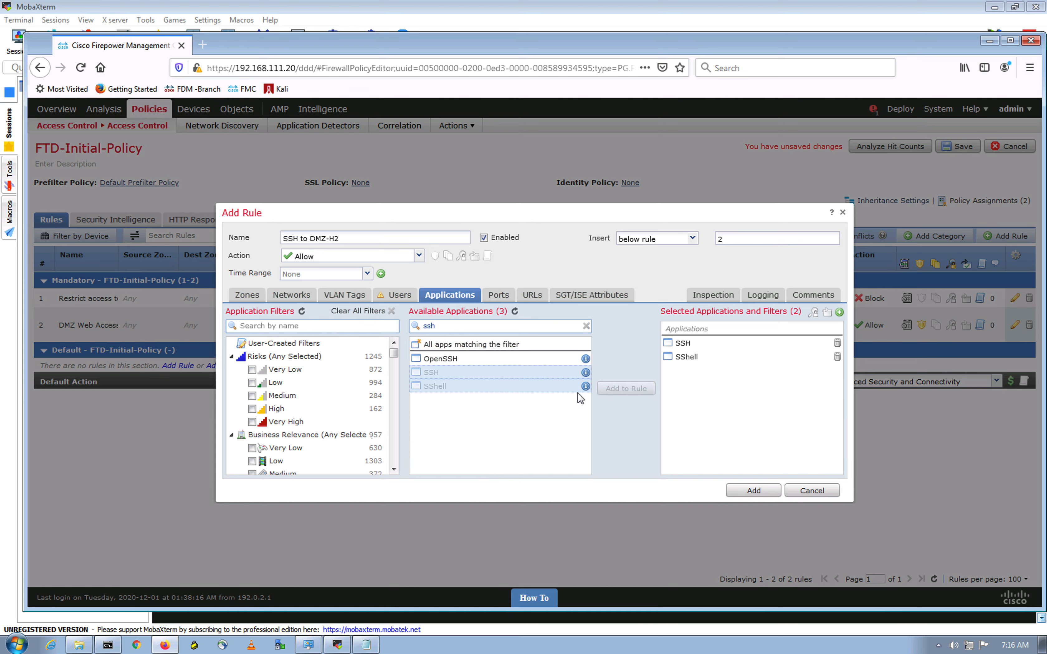
pyautogui.click(468, 360)
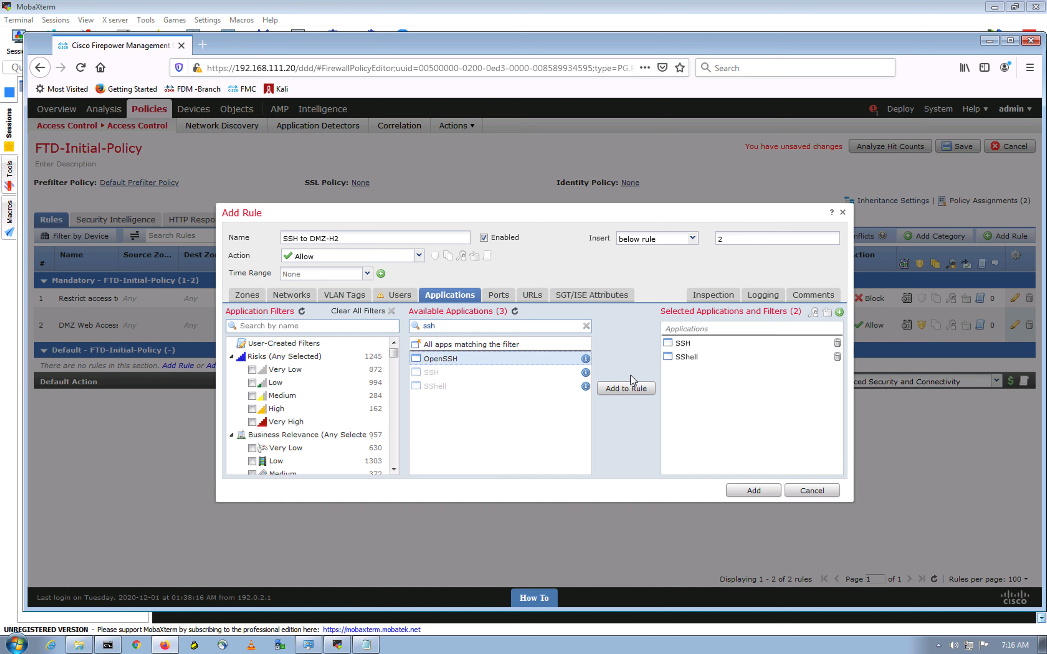
pyautogui.click(628, 389)
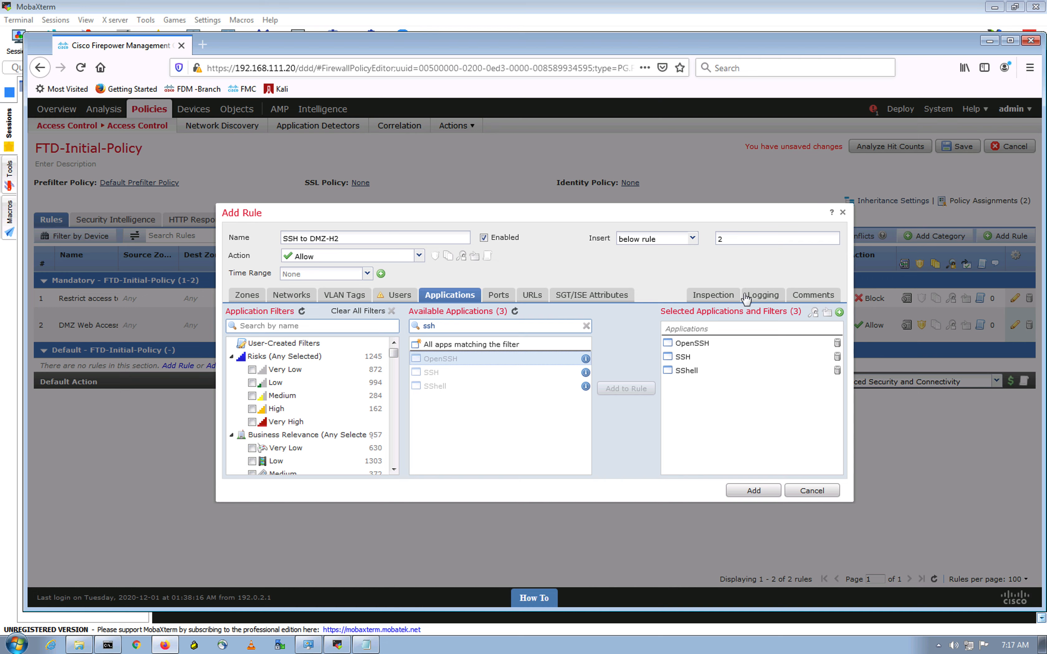
# Step: Log at end of connection, use Balanced Security and Connectivity inspection, and add the rule
pyautogui.click(766, 296)
pyautogui.click(229, 334)
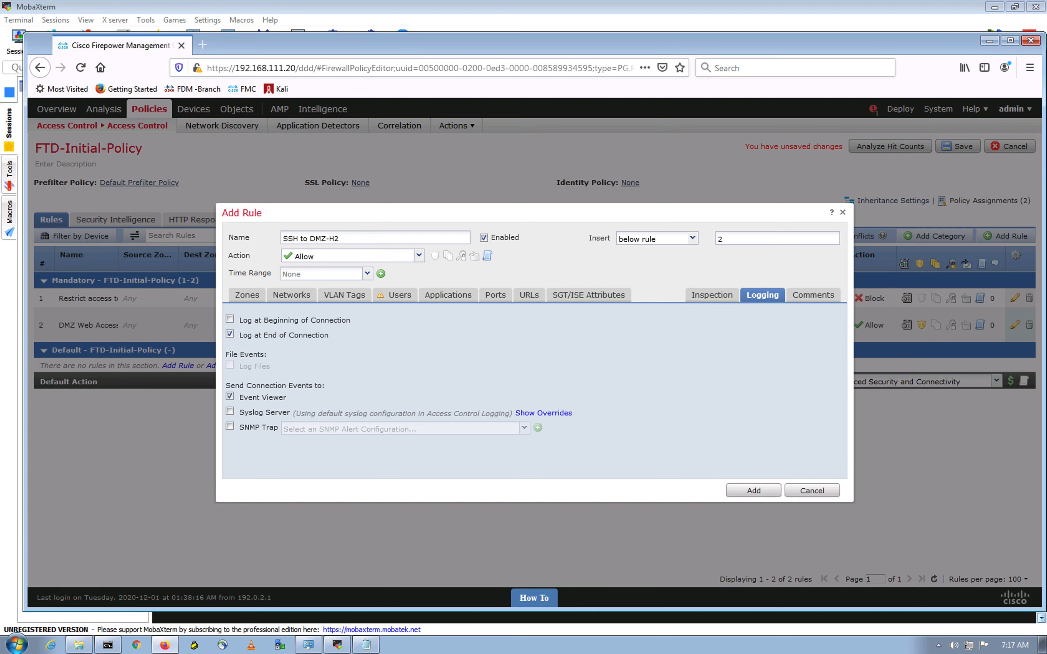
pyautogui.click(718, 295)
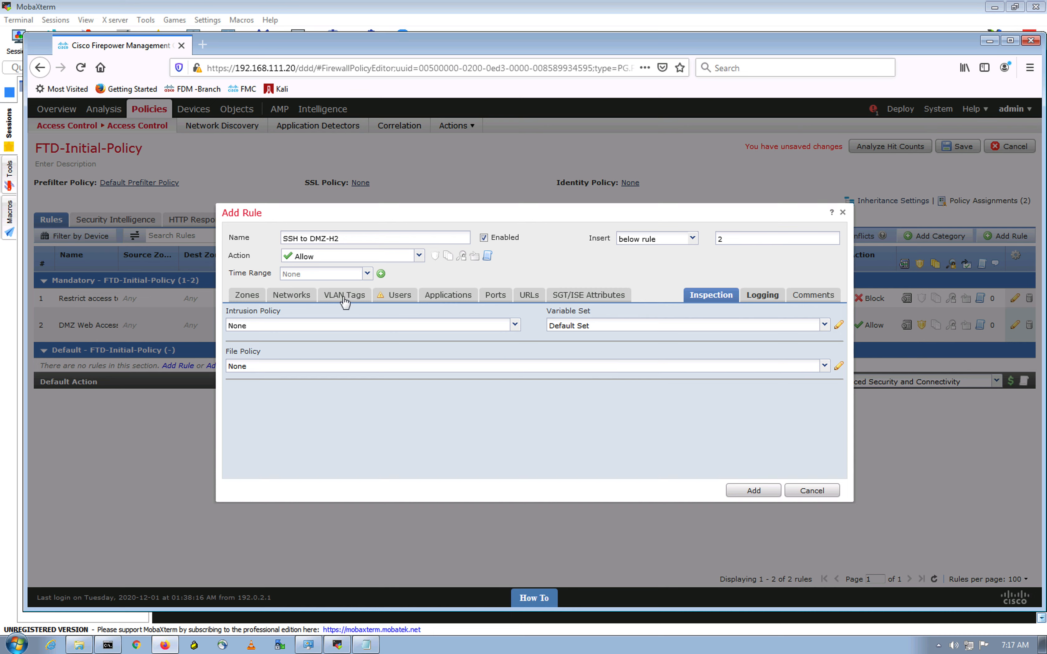
pyautogui.click(364, 327)
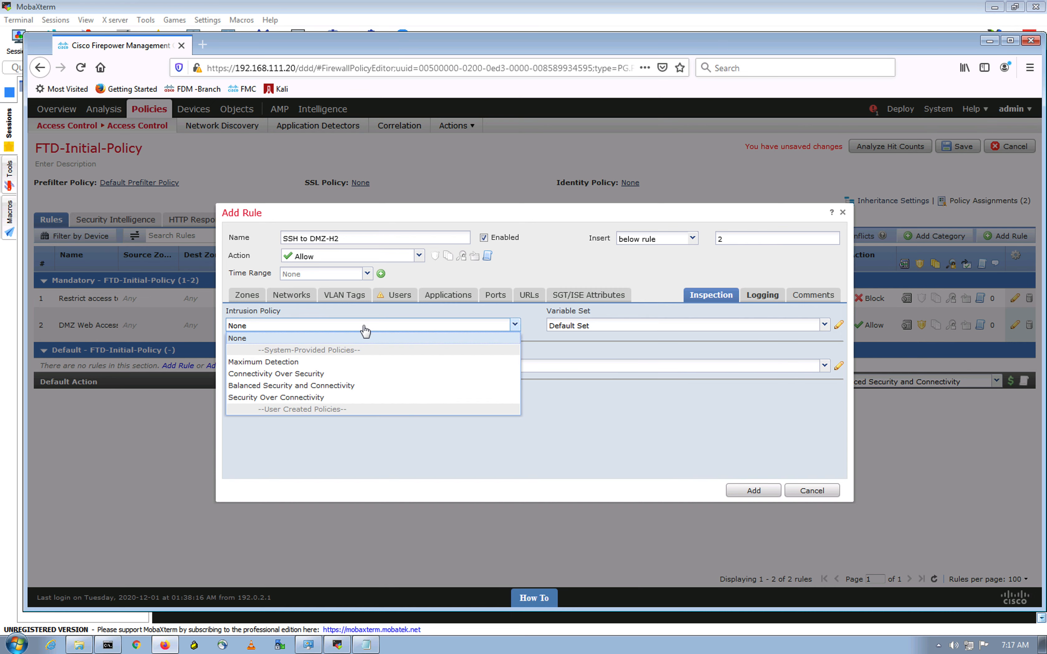
pyautogui.click(302, 384)
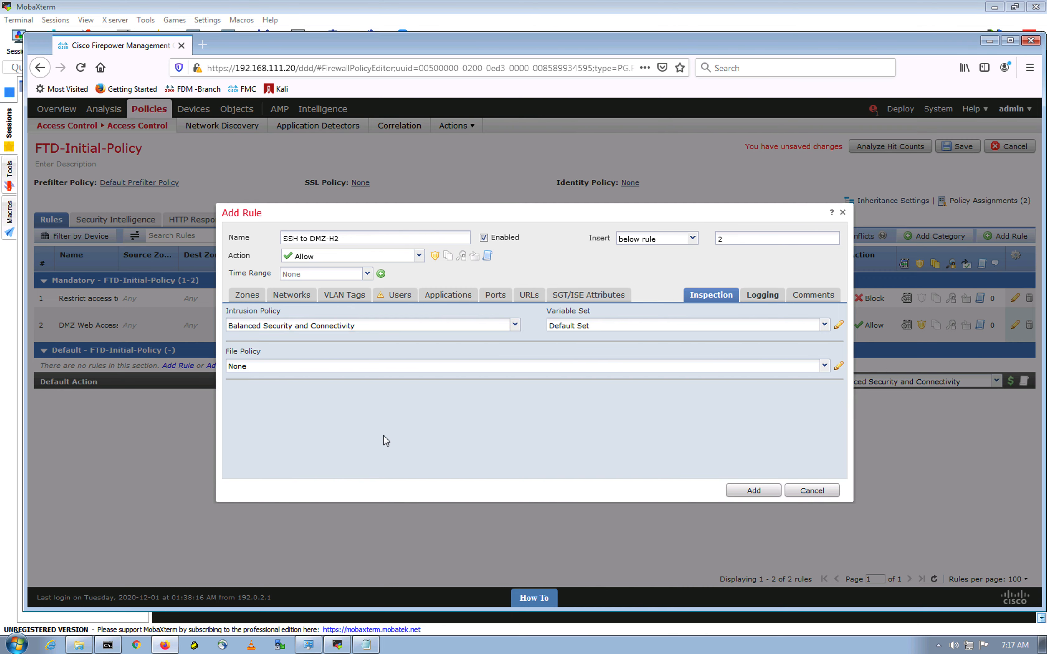
pyautogui.click(761, 493)
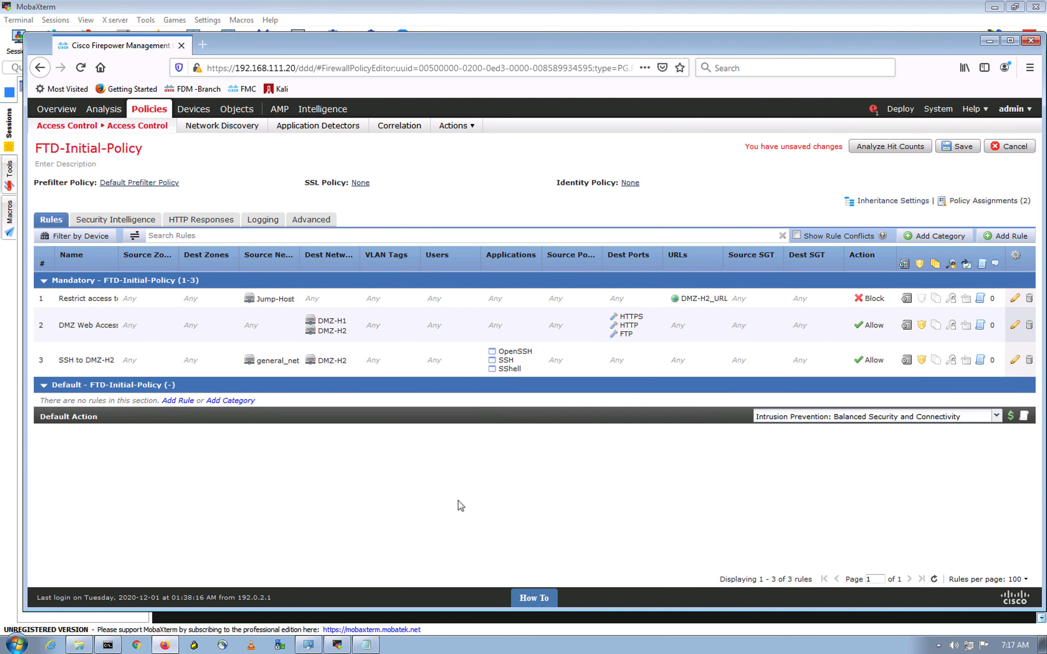
# Step: Add another rule and name it 'Block SSH by port'
pyautogui.click(1003, 238)
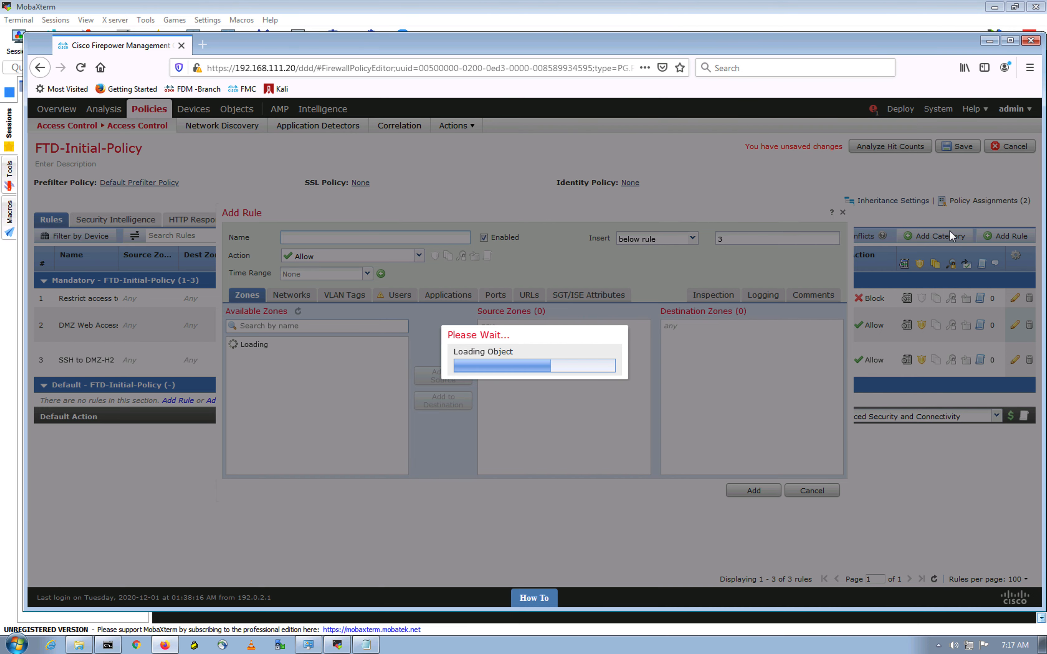
pyautogui.click(372, 239)
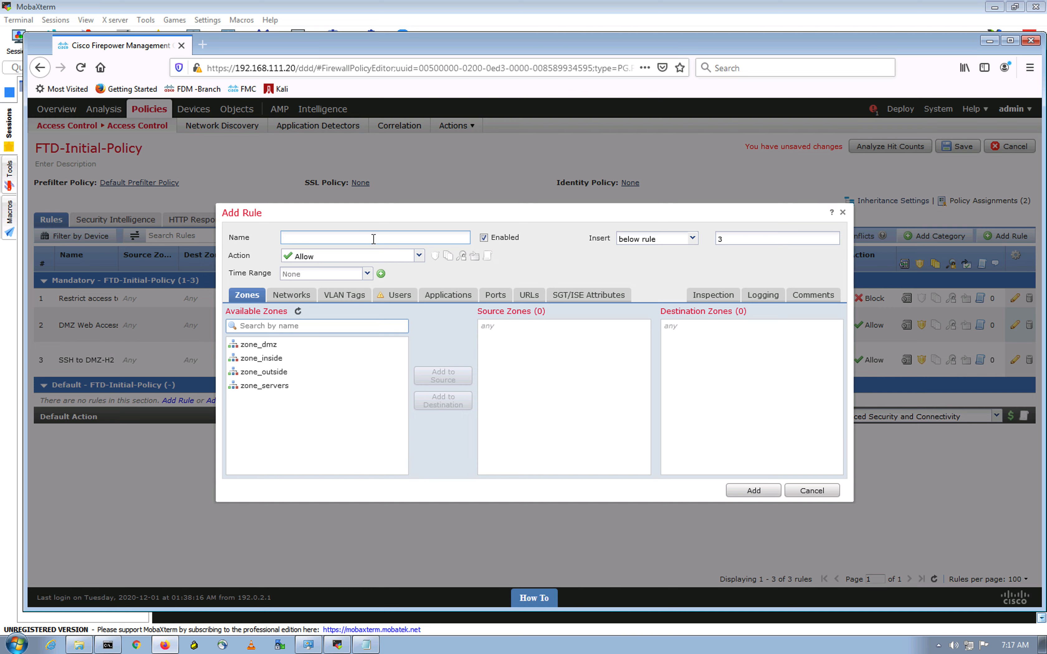
pyautogui.write('Block SSH by port')
pyautogui.click(363, 645)
pyautogui.scroll(9, 486, 355)
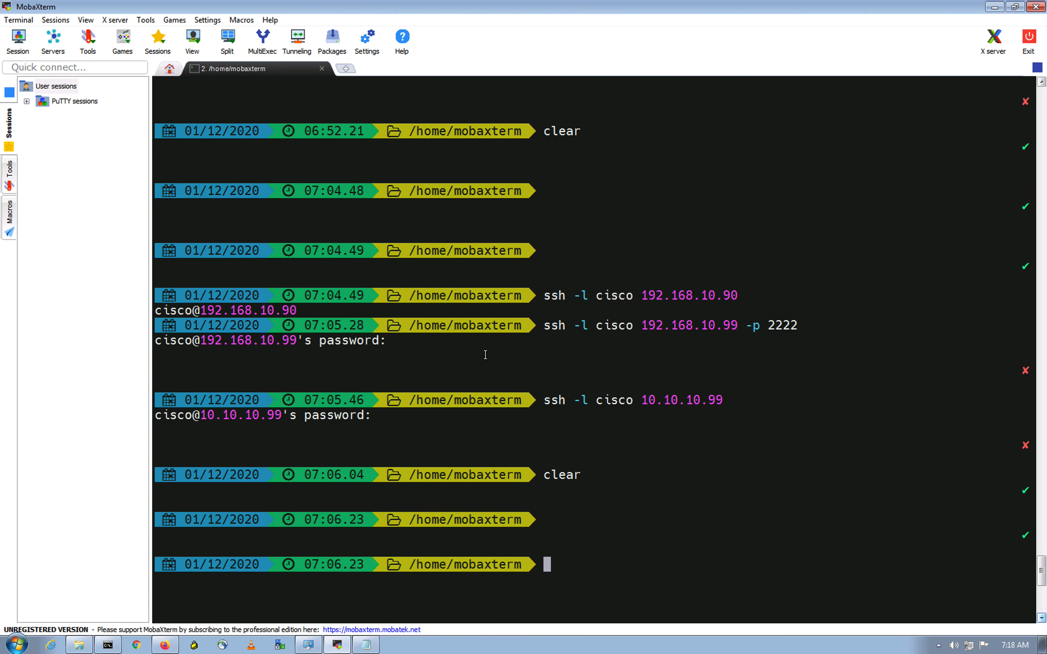
pyautogui.moveTo(806, 330); pyautogui.dragTo(483, 324)
pyautogui.click(640, 350)
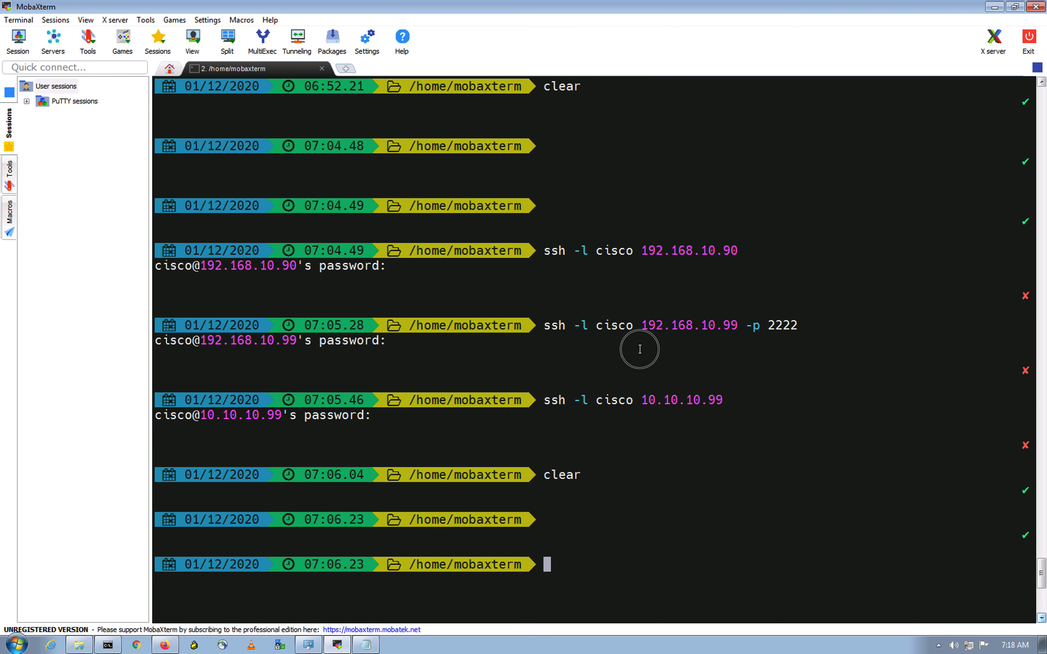
pyautogui.moveTo(796, 325); pyautogui.dragTo(730, 322)
pyautogui.click(765, 420)
pyautogui.scroll(-9, 731, 397)
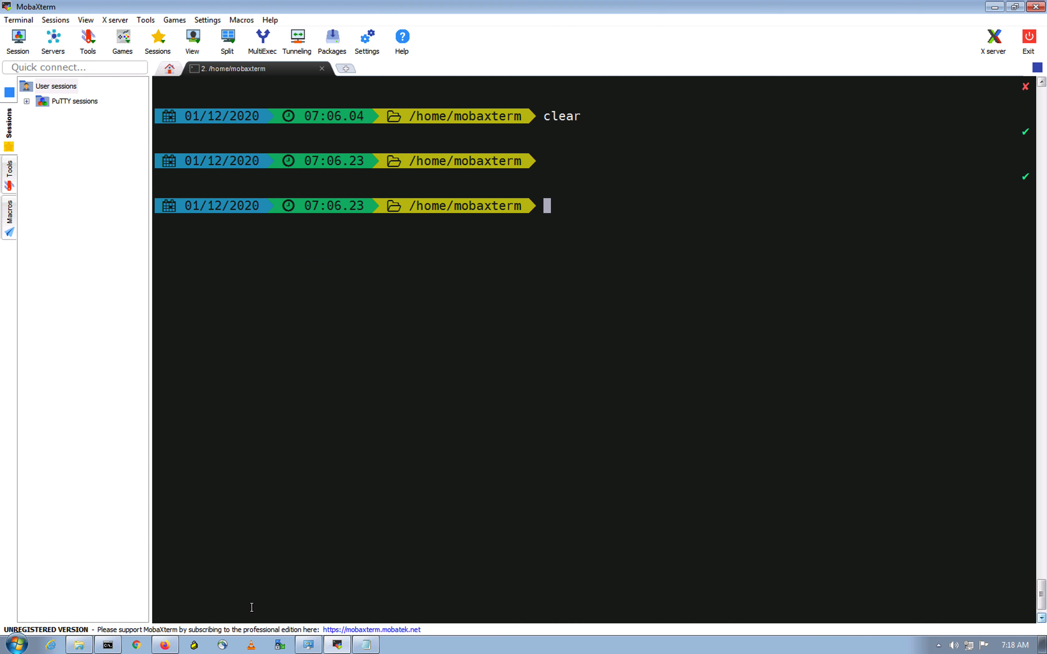
pyautogui.click(165, 644)
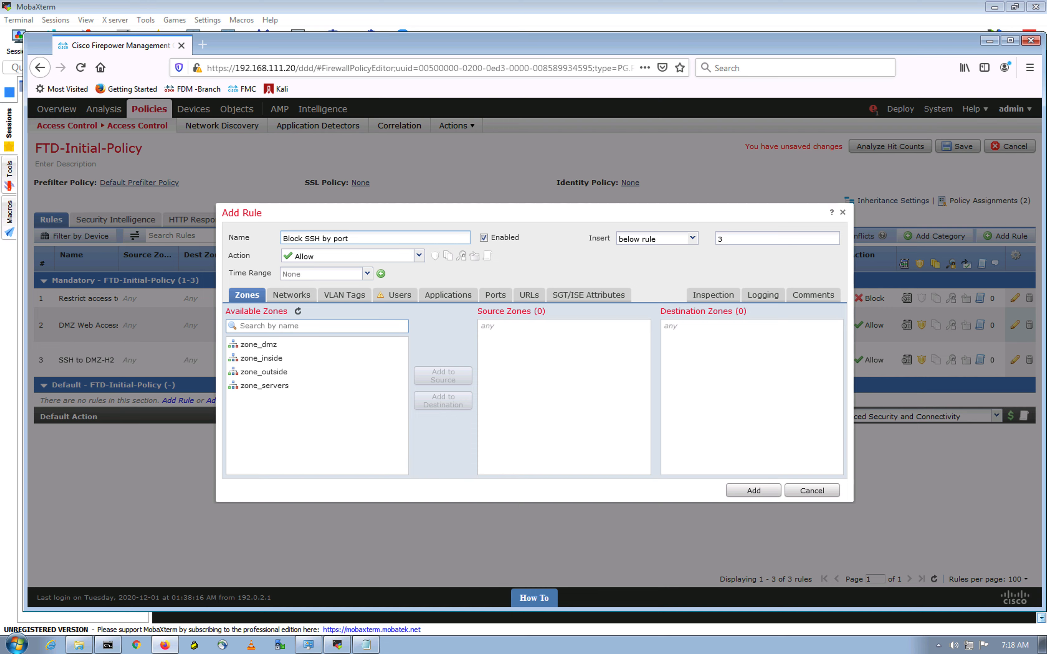
# Step: Set the rule action to Block and add SSH-2222 as its destination port
pyautogui.click(374, 256)
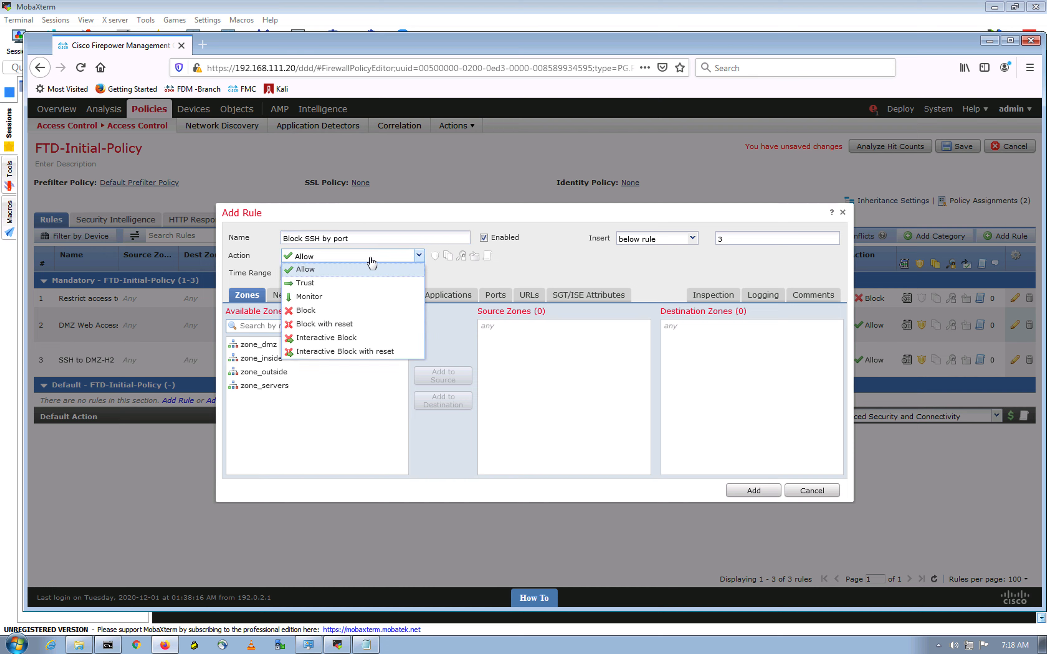
pyautogui.click(314, 308)
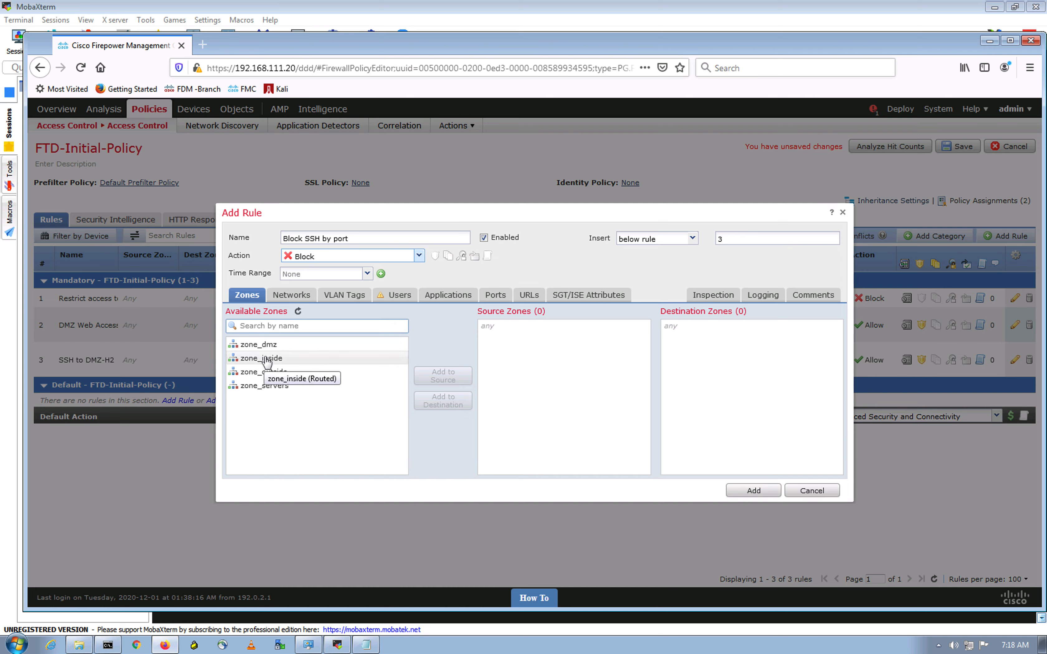
pyautogui.click(496, 295)
pyautogui.click(293, 328)
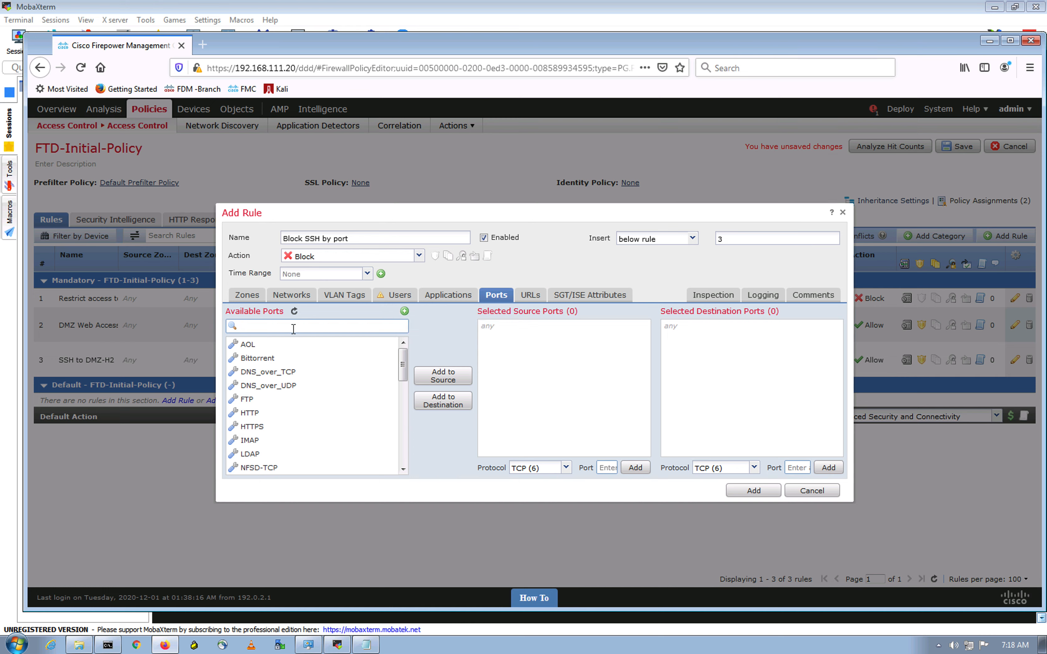
pyautogui.write('ssh')
pyautogui.click(266, 360)
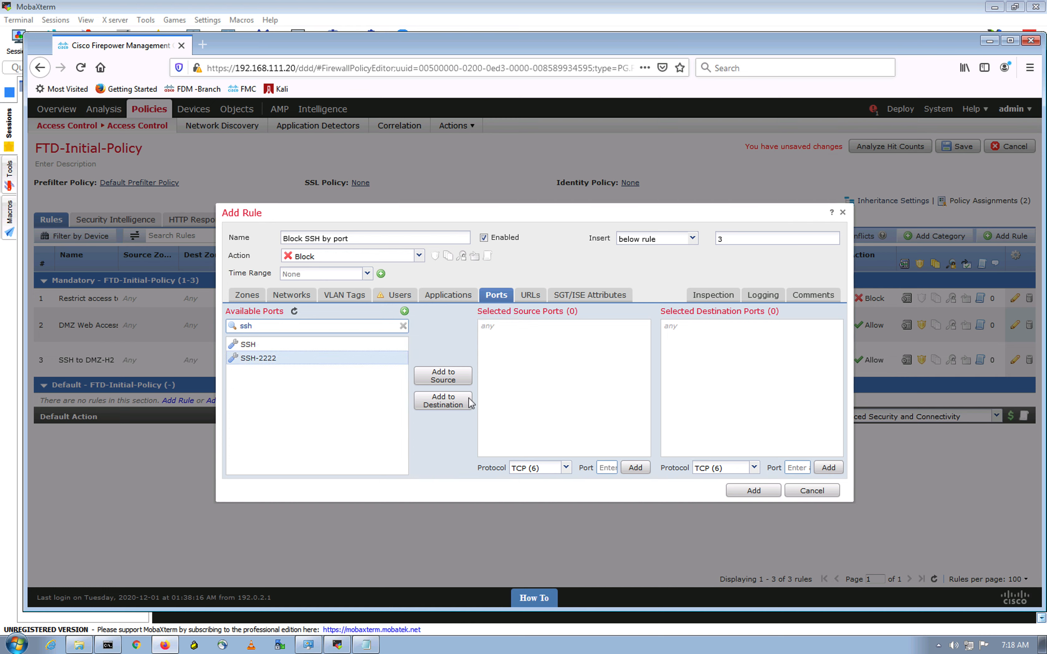
pyautogui.click(457, 408)
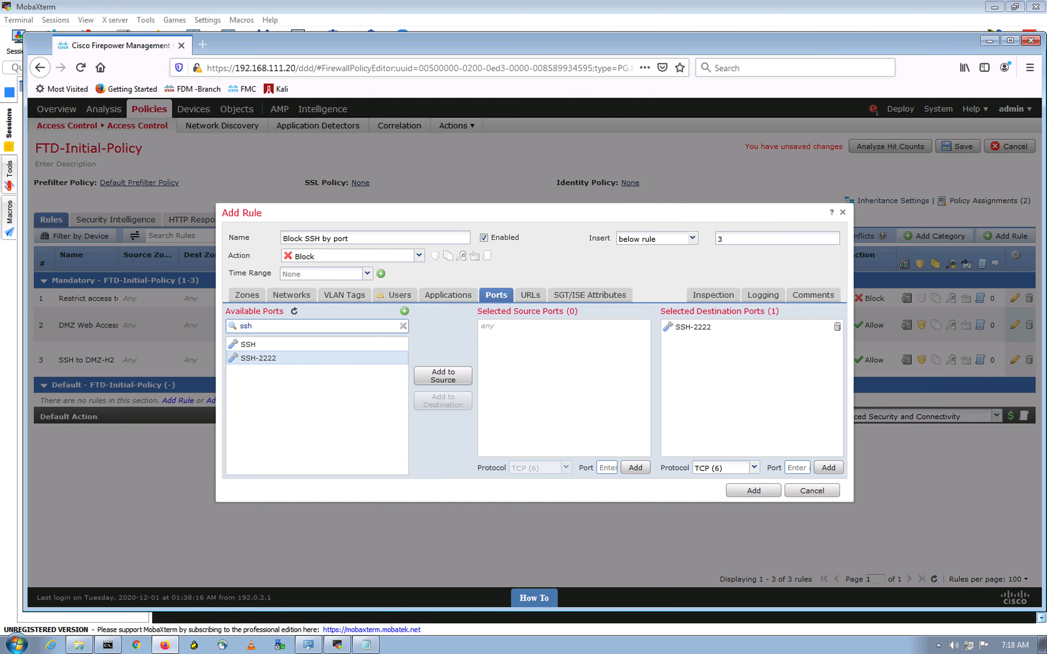
# Step: Log connections at their beginning and add the Block SSH by port rule
pyautogui.click(763, 295)
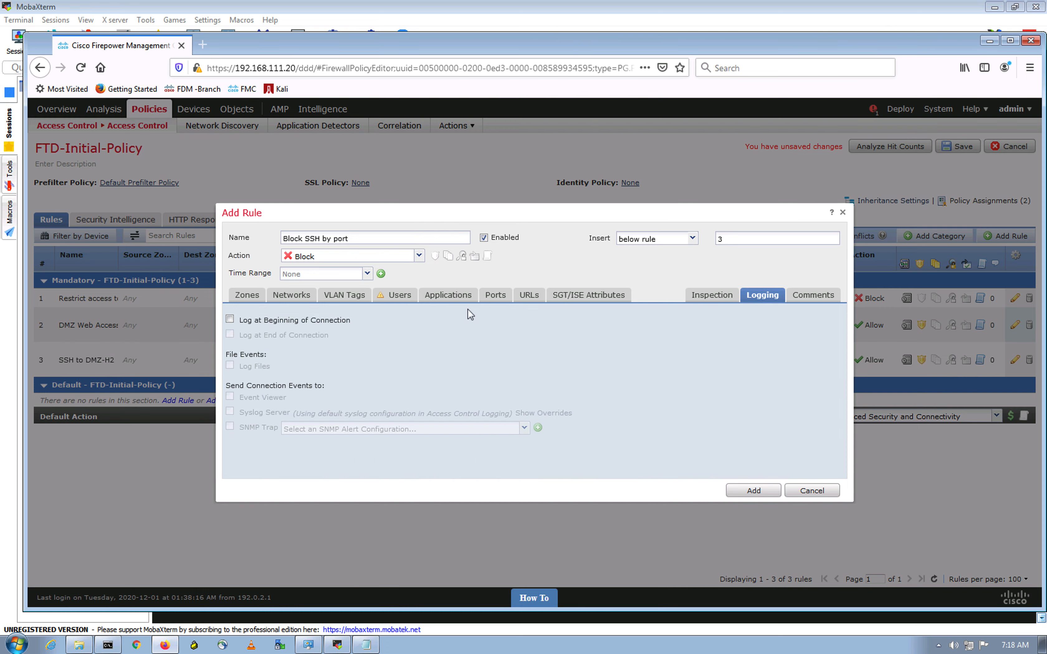
pyautogui.click(229, 320)
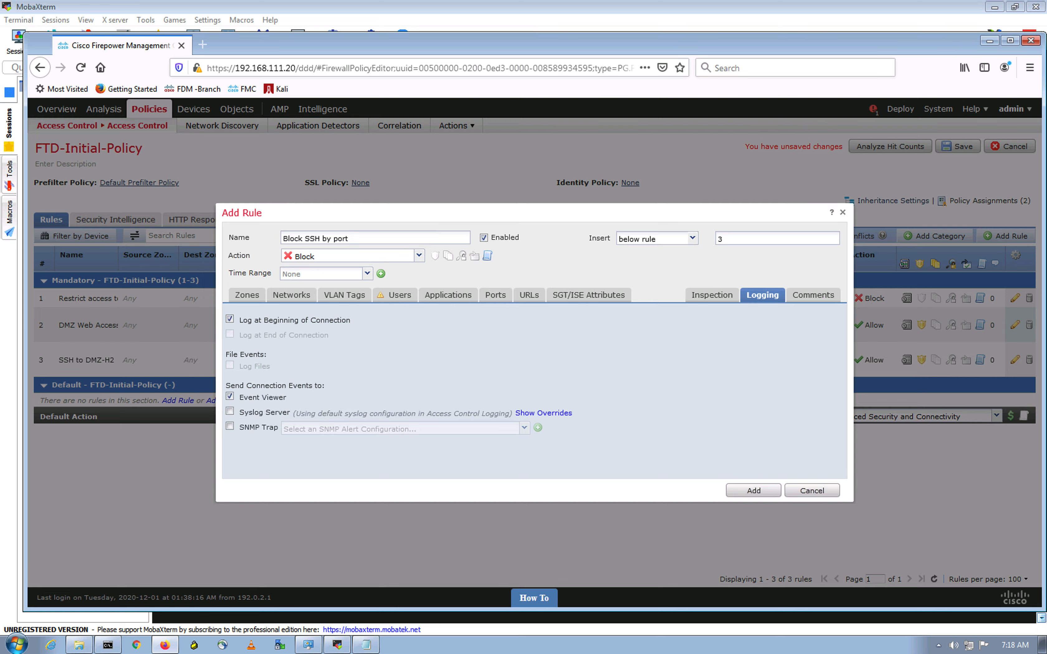
pyautogui.click(755, 491)
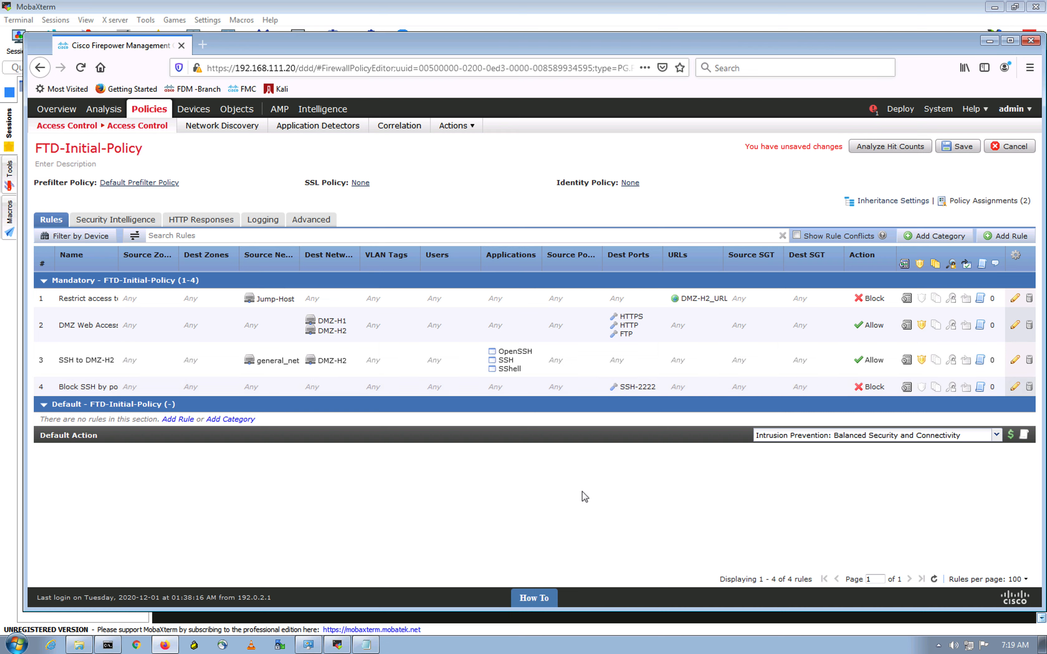
# Step: Save FTD-Initial-Policy and bring up the Deployment list of pending devices
pyautogui.click(961, 147)
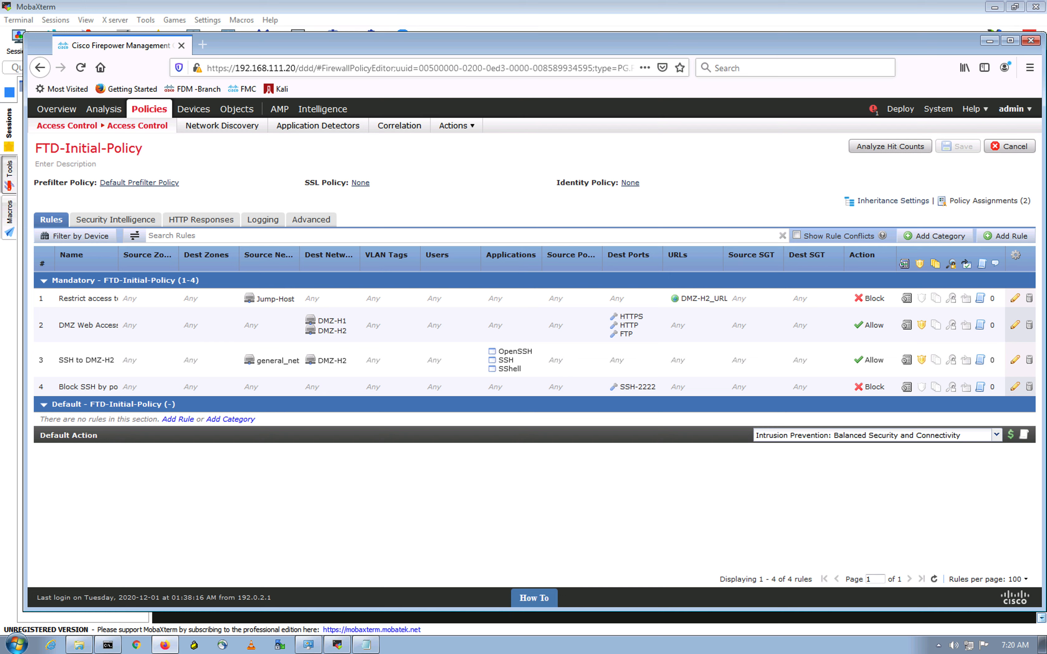
pyautogui.click(901, 110)
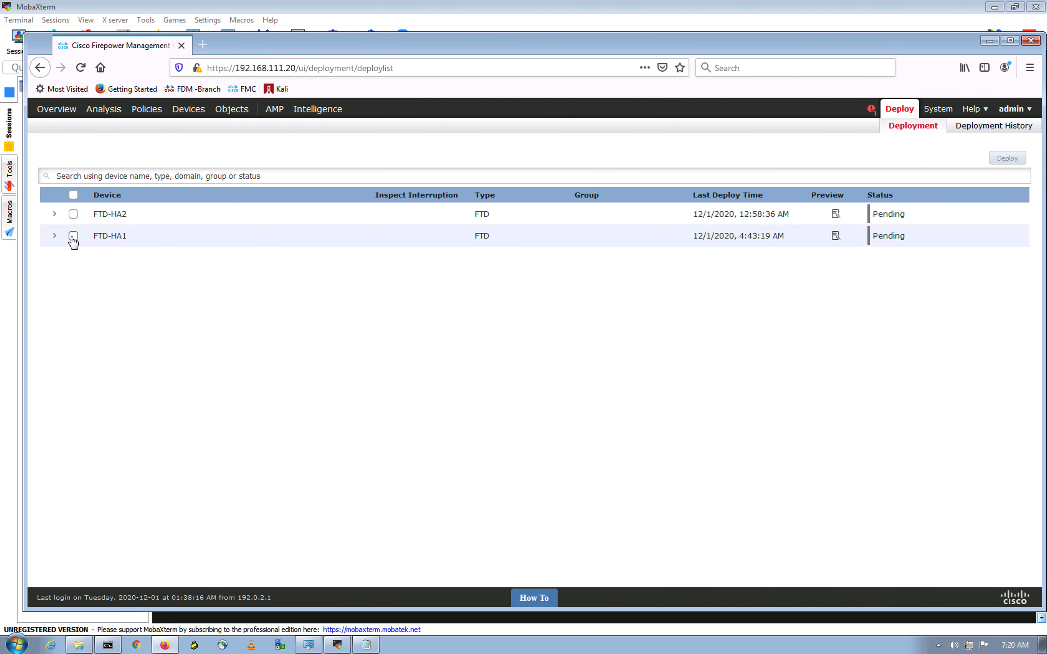
# Step: Deploy the saved policy to FTD-HA1 and, once it shows Completed, return to Access Control policies
pyautogui.click(73, 236)
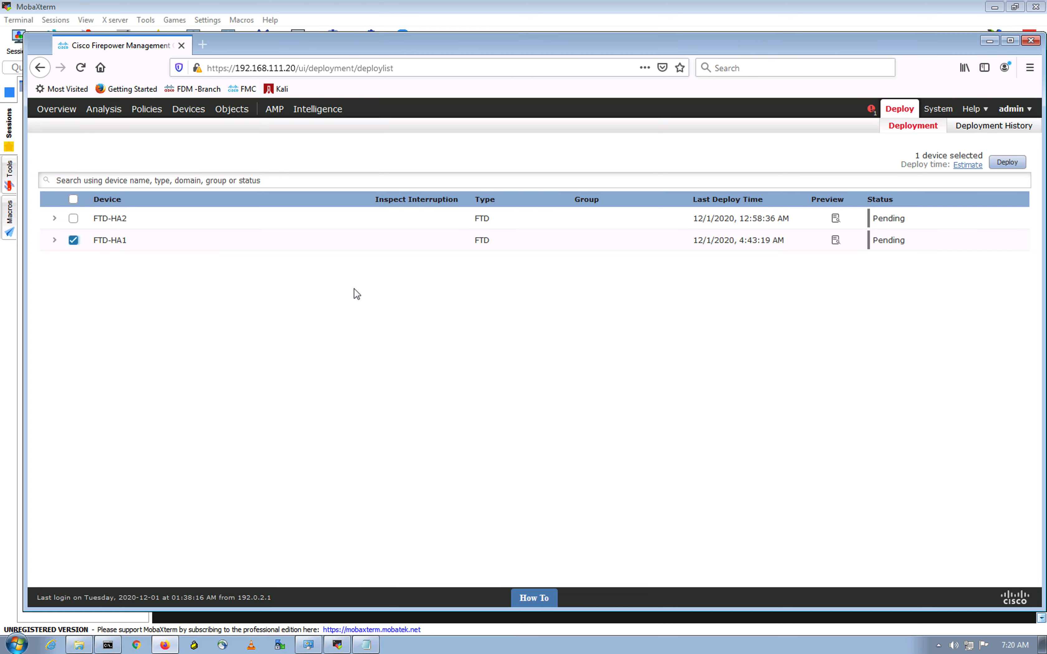
pyautogui.click(1009, 167)
pyautogui.click(644, 402)
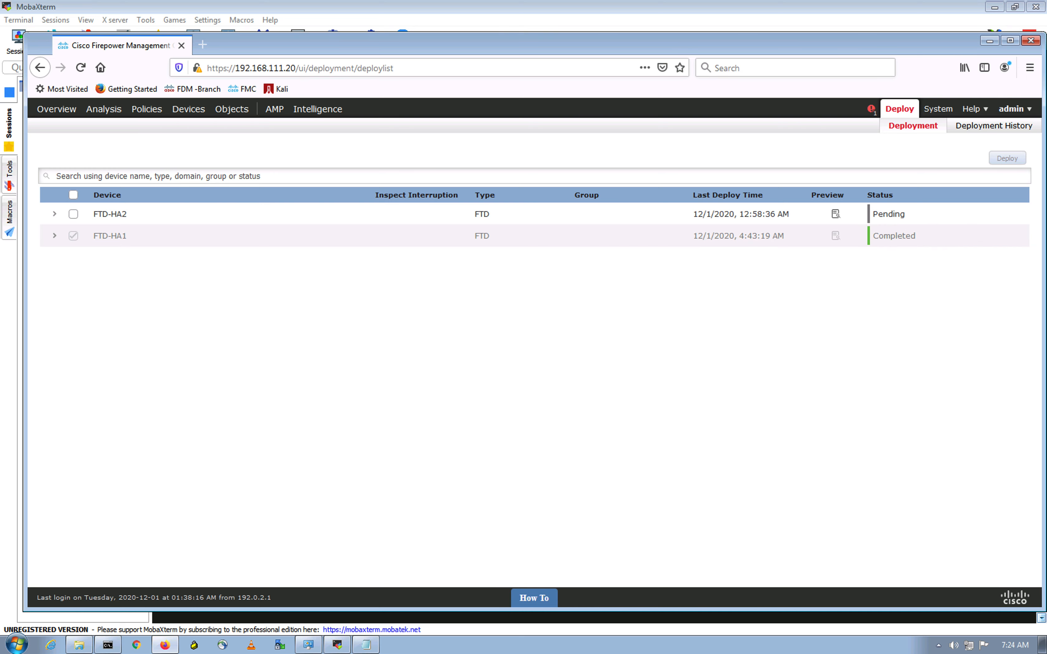
pyautogui.click(483, 340)
pyautogui.click(144, 111)
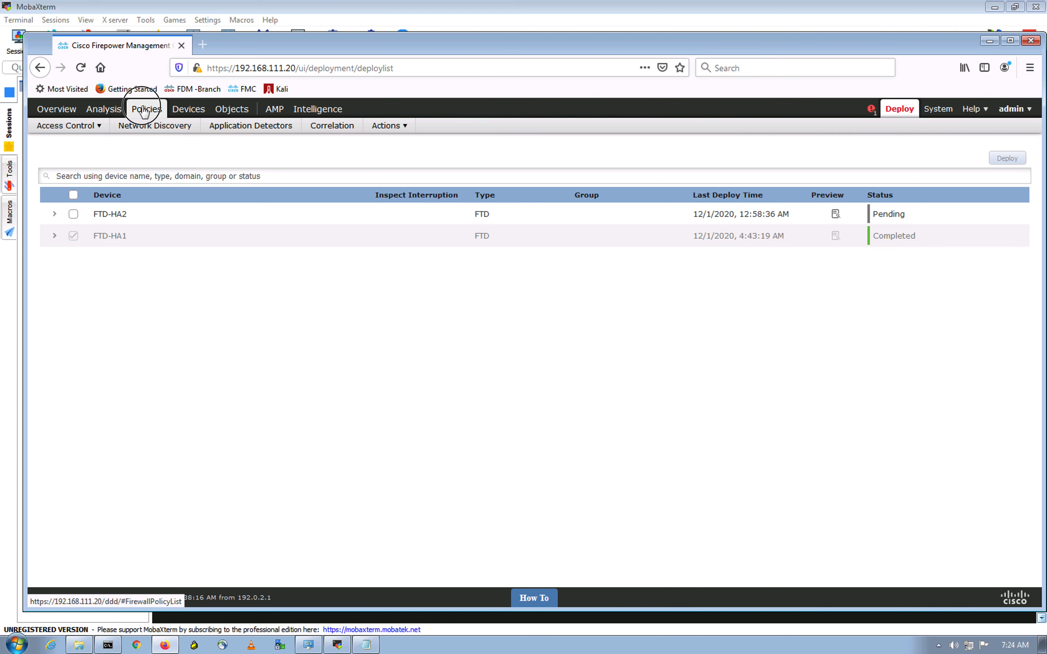
# Step: Wipe the local terminal with 'clear', then bring the Firefox policies window back on the lab desktop
pyautogui.click(338, 646)
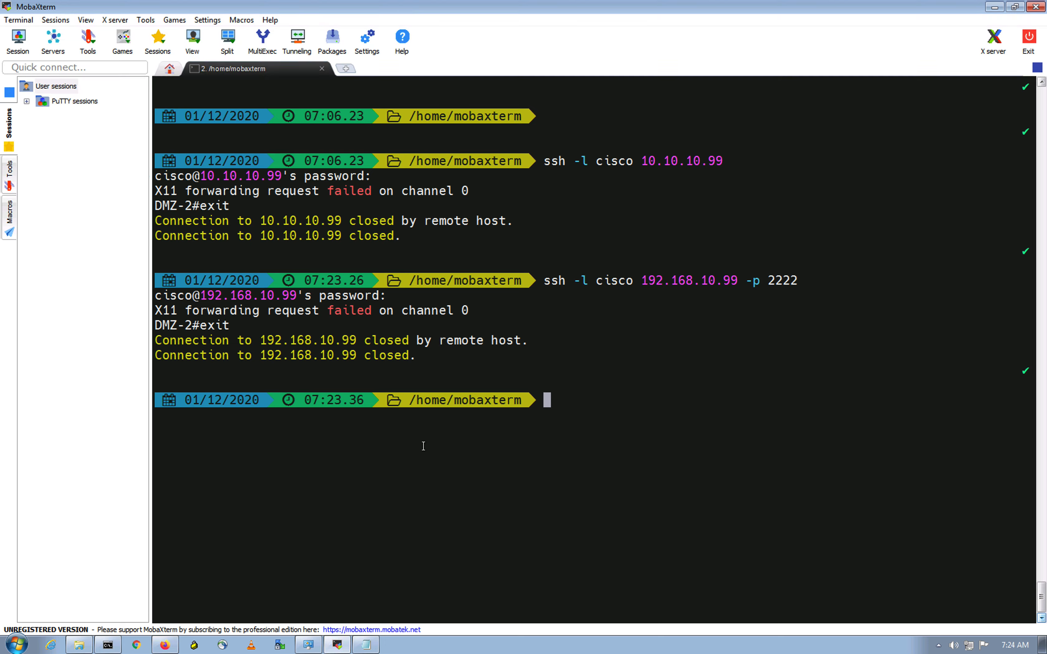
pyautogui.write('clear')
pyautogui.press('Return')
pyautogui.hotkey('ctrl', 'Up')
pyautogui.click(584, 20)
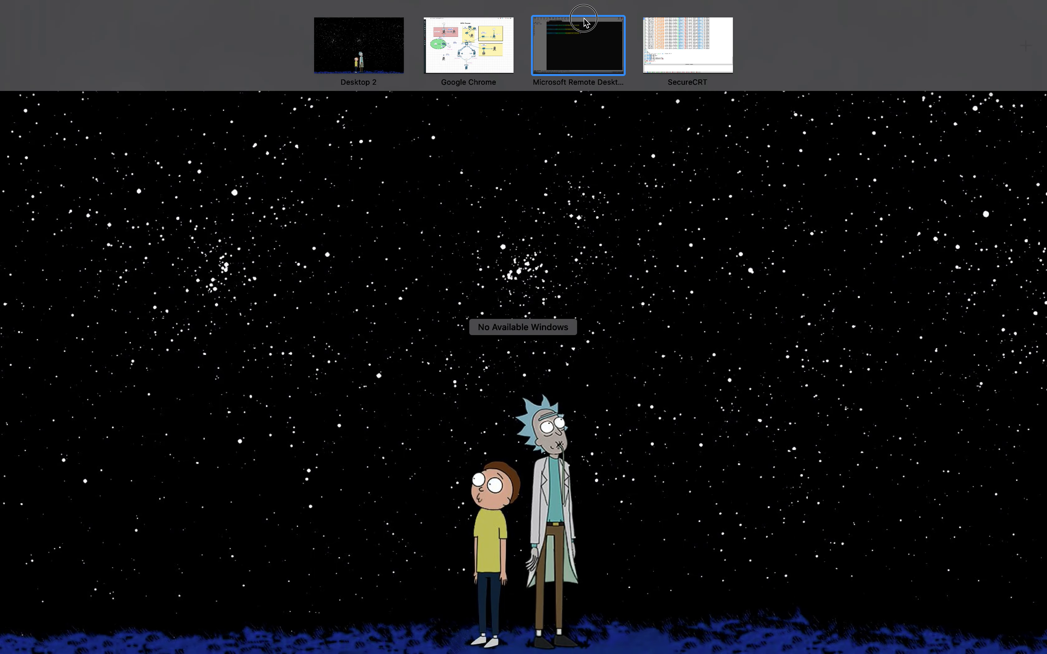
pyautogui.click(165, 645)
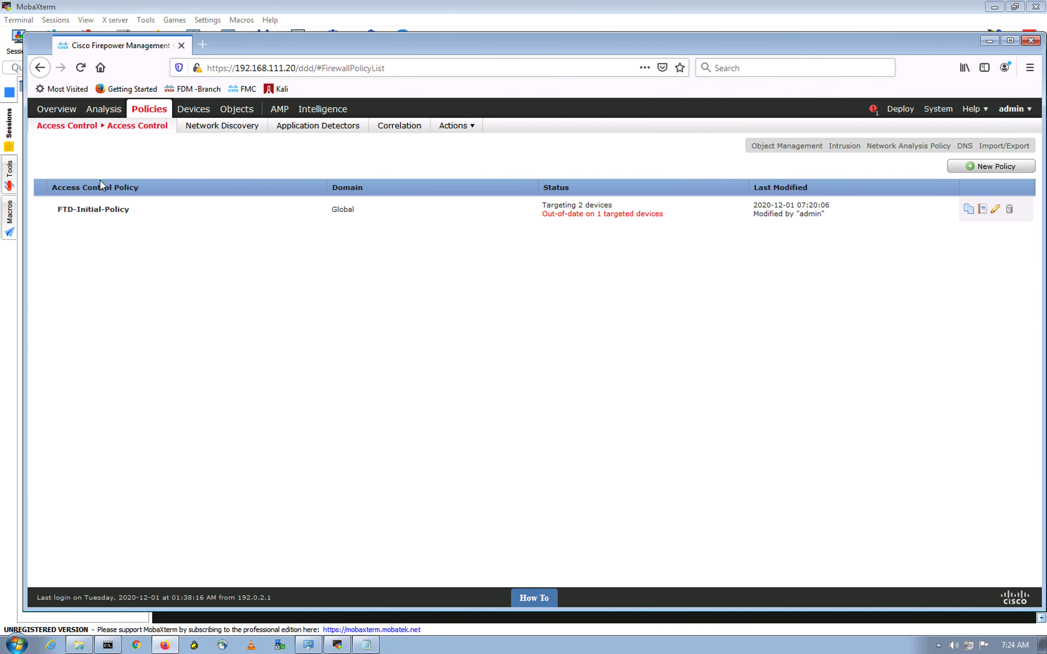
# Step: Open FTD-Initial-Policy to view its four rules, then start a blank Firefox tab
pyautogui.click(318, 207)
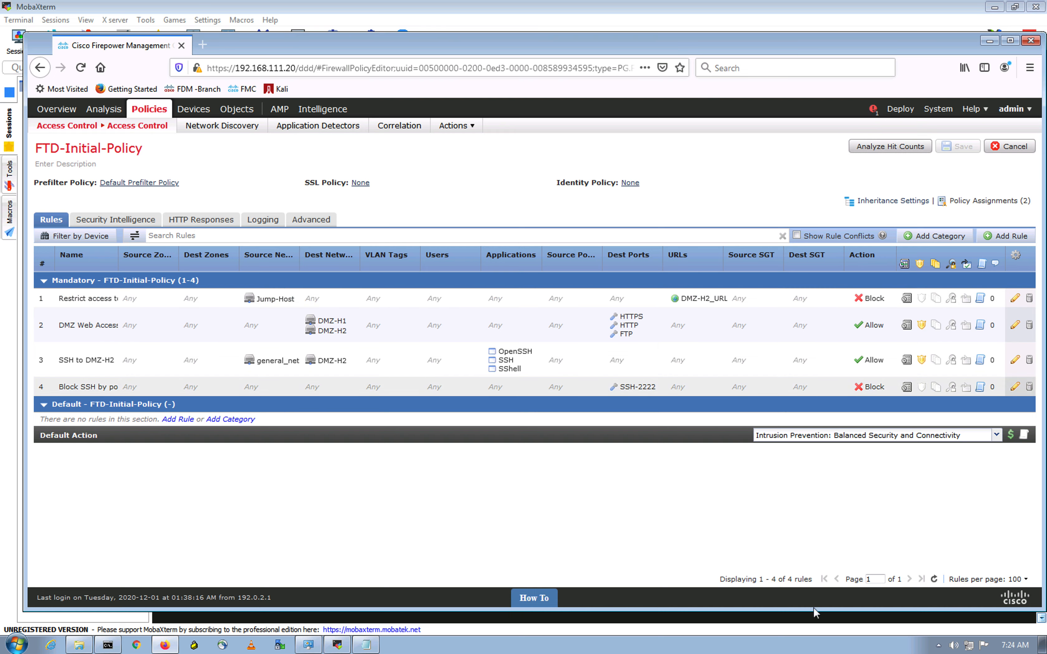
pyautogui.click(200, 45)
pyautogui.click(229, 70)
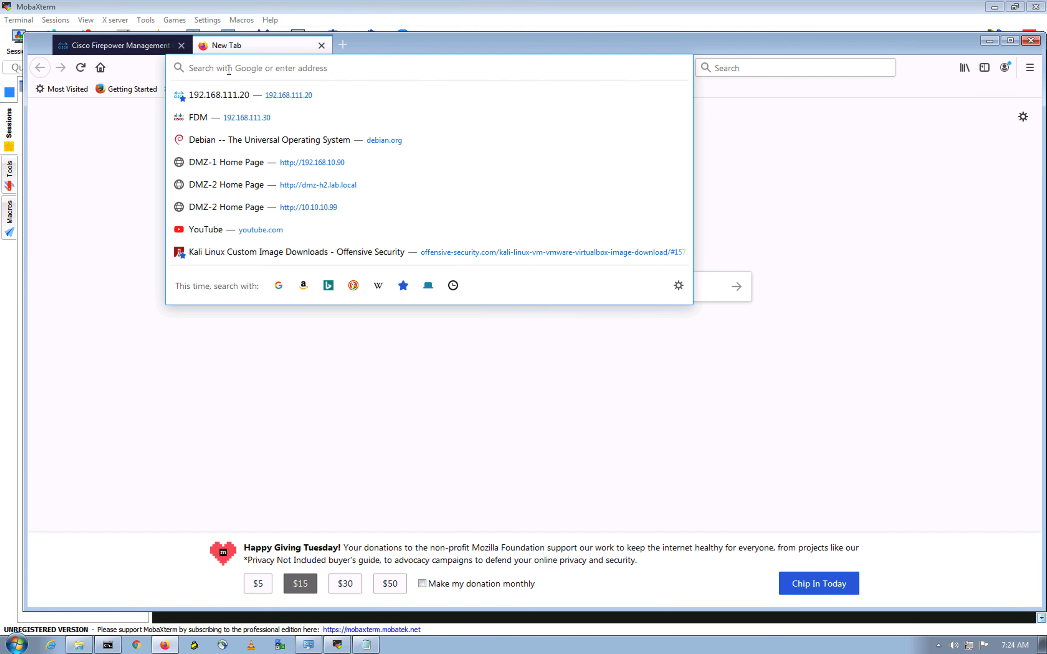
pyautogui.write('https')
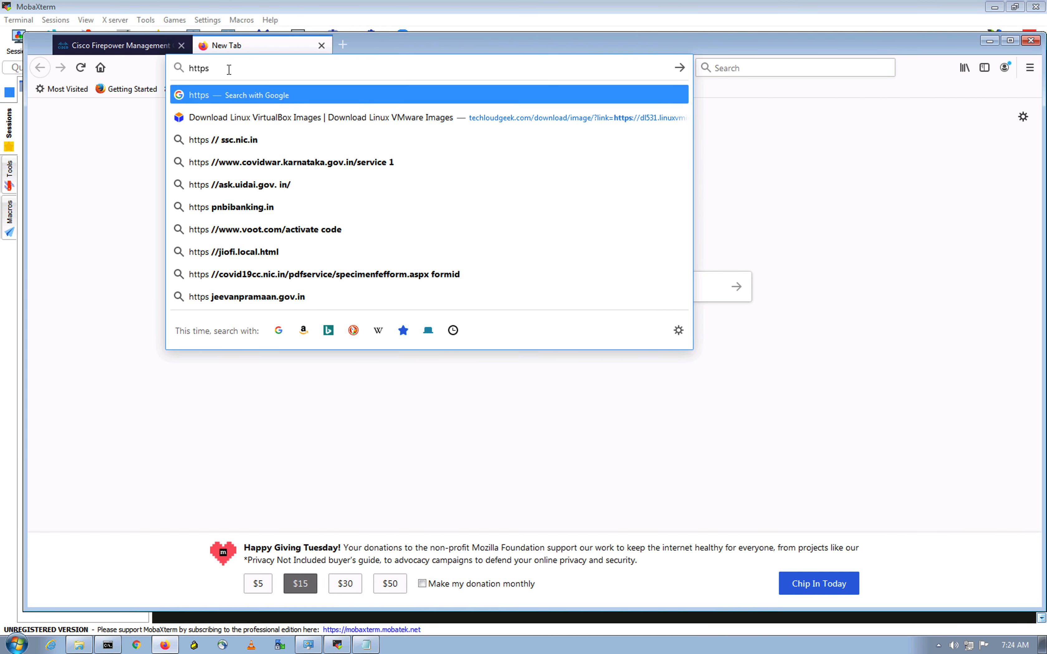
pyautogui.press('BackSpace')
pyautogui.write('://')
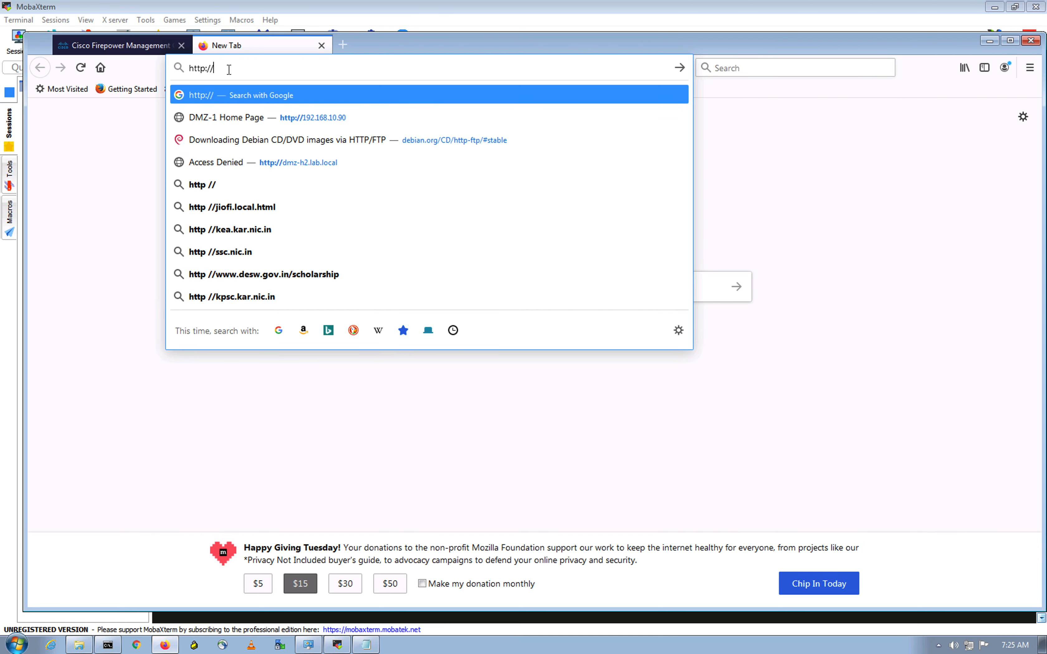
pyautogui.write('dm')
pyautogui.press('Down')
pyautogui.press('Down')
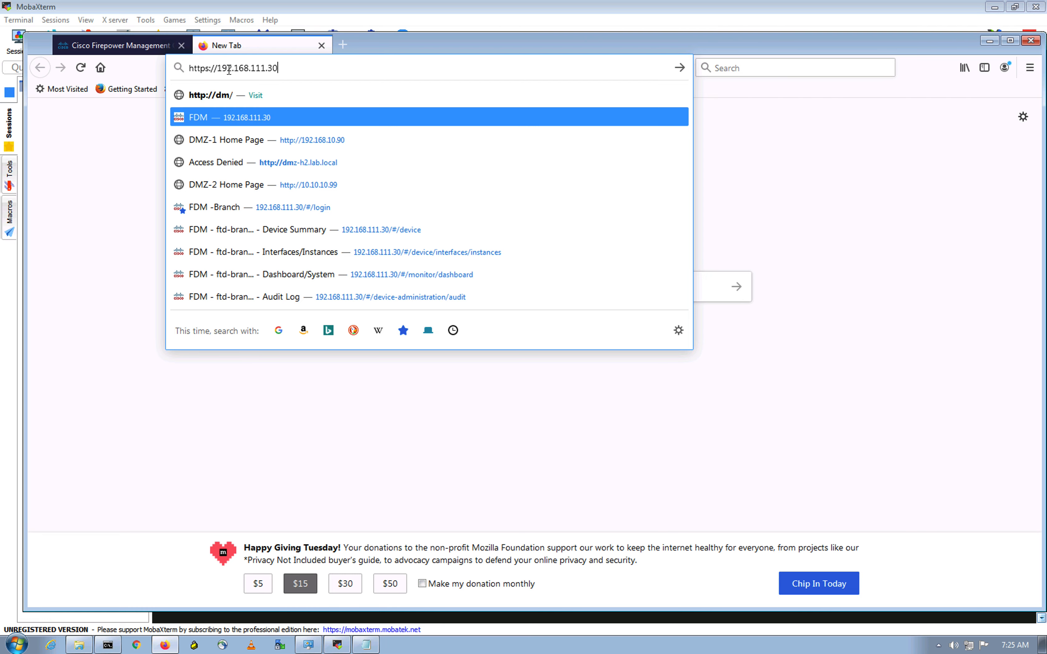
pyautogui.press('Down')
pyautogui.press('Return')
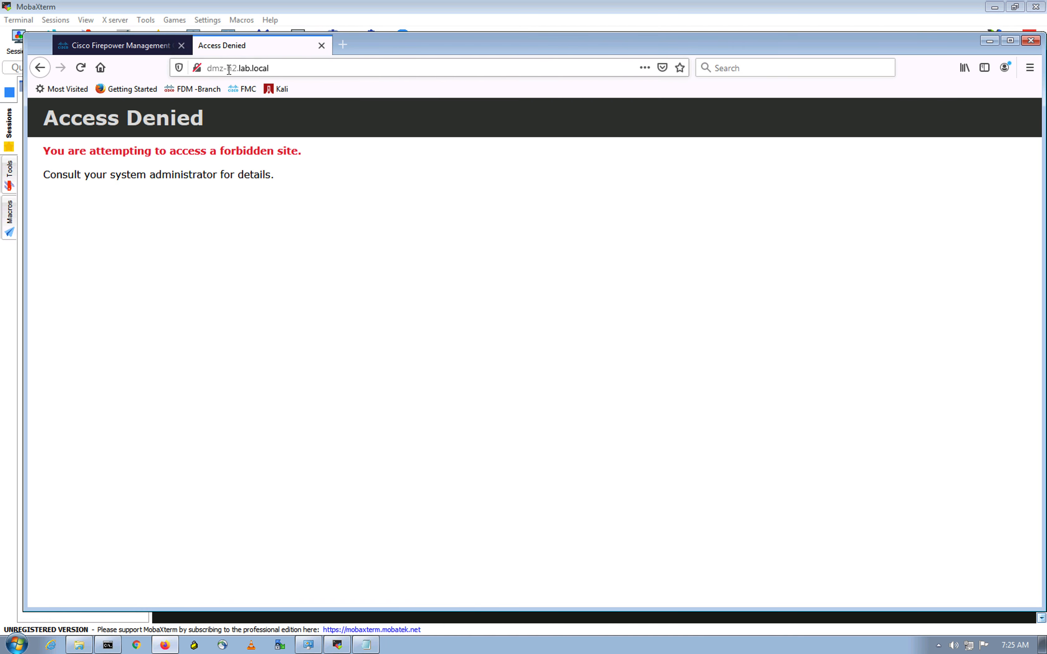
# Step: Highlight the Access Denied forbidden-site warning and administrator sentence to confirm the block
pyautogui.moveTo(300, 150); pyautogui.dragTo(42, 152)
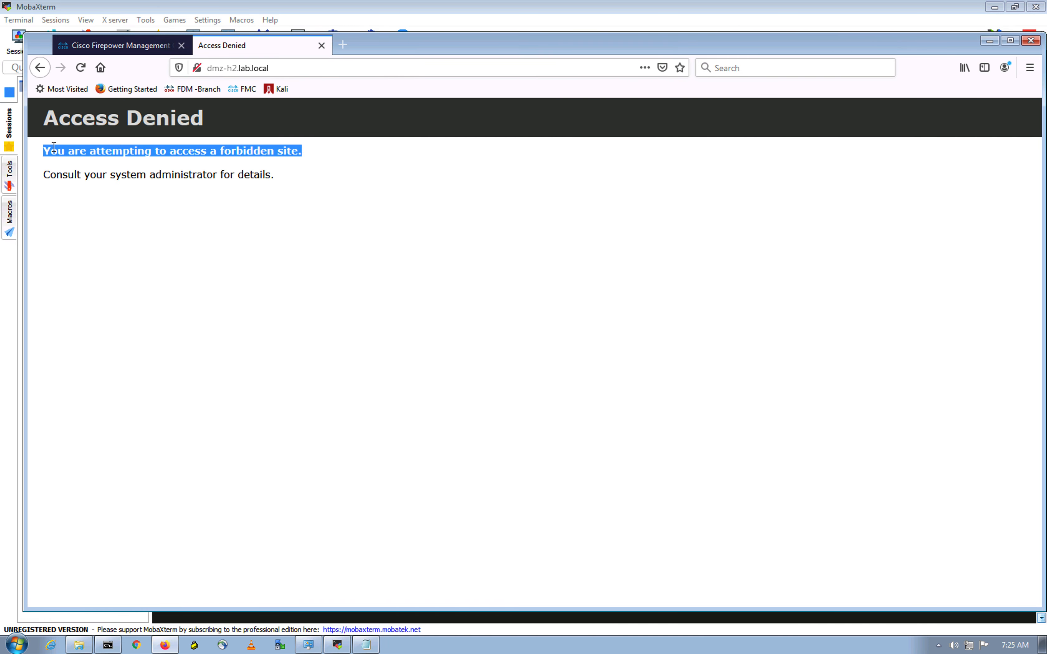
pyautogui.click(183, 233)
pyautogui.moveTo(116, 174); pyautogui.dragTo(237, 177)
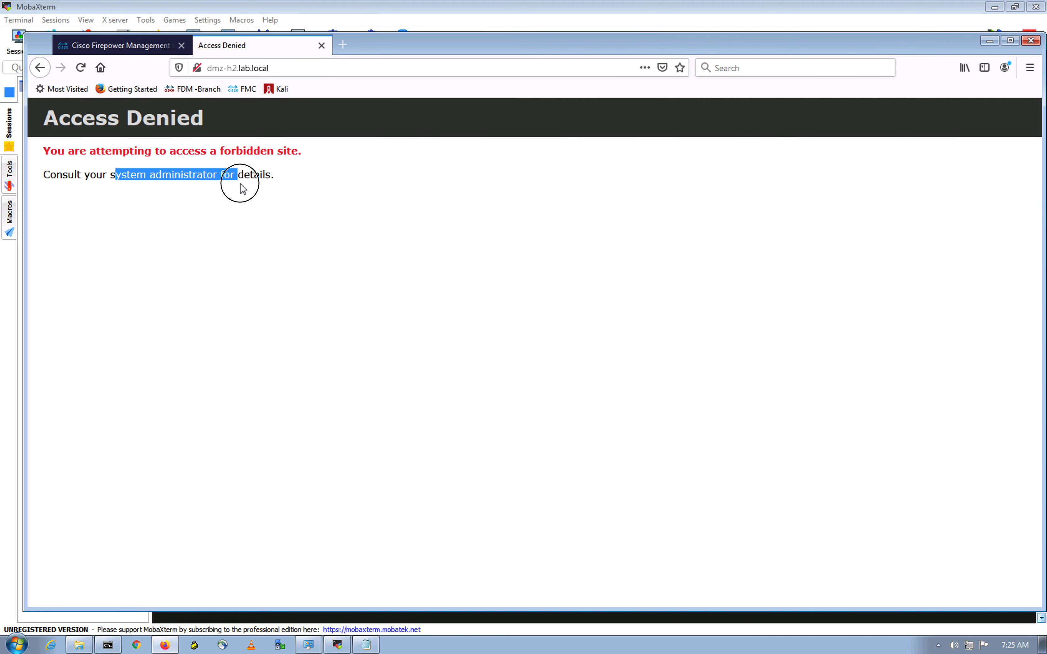
pyautogui.click(236, 322)
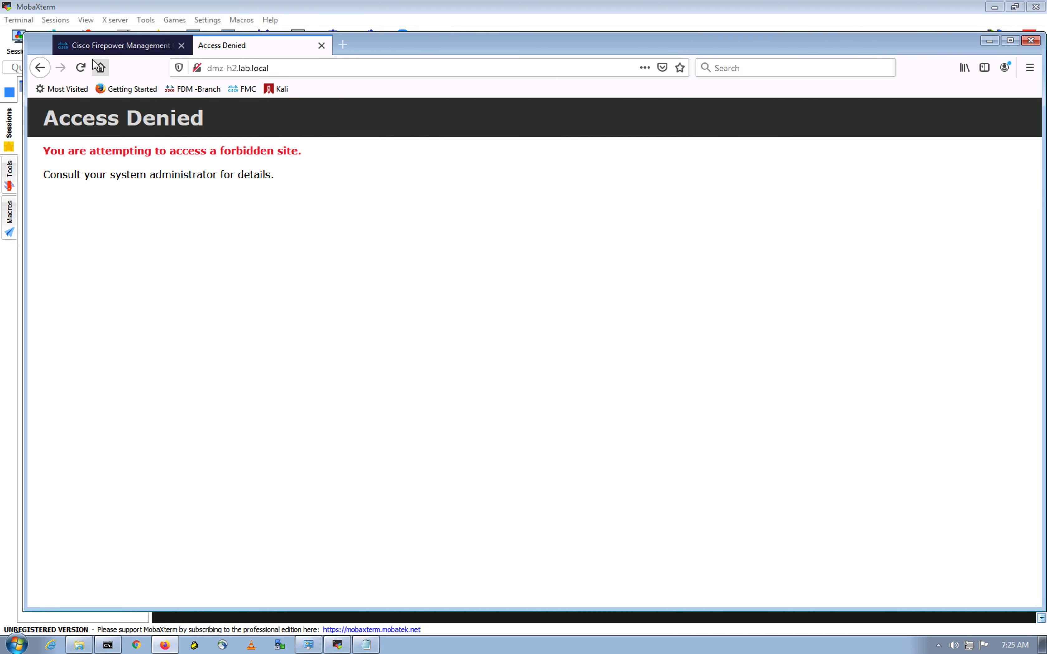
# Step: From the FMC tab, open Analysis > Connections > Events in a new browser tab
pyautogui.click(104, 49)
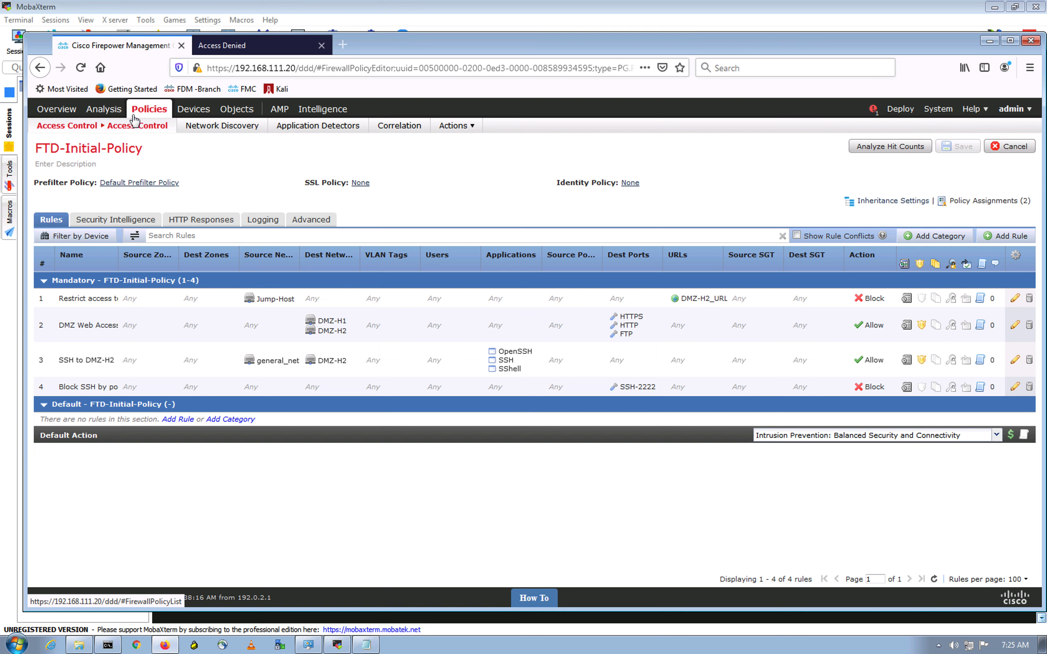
pyautogui.moveTo(460, 130)
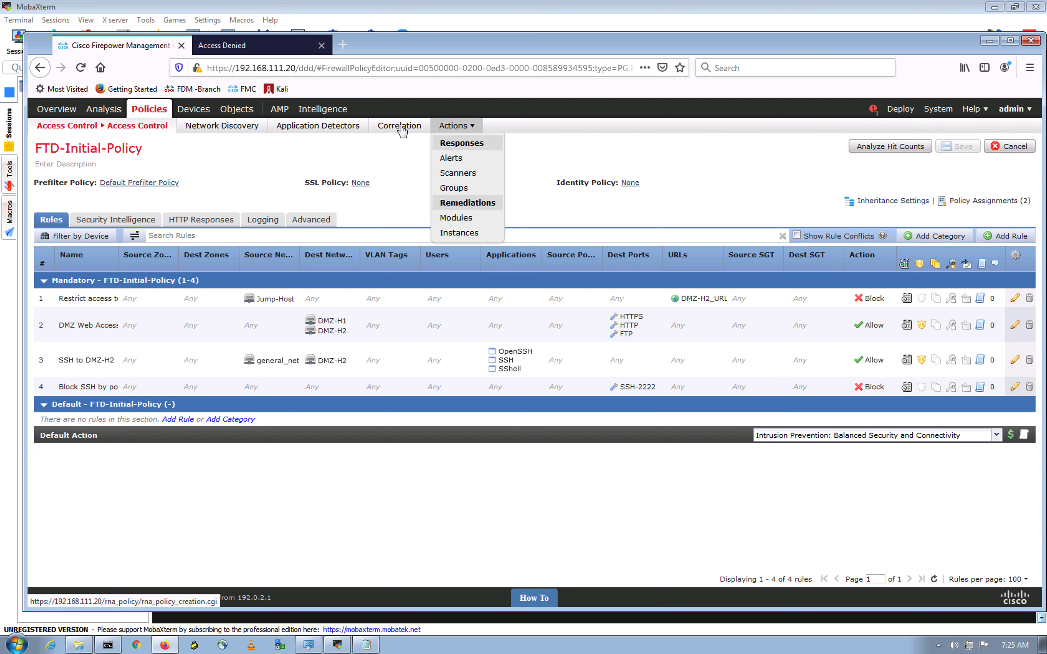
pyautogui.moveTo(129, 129)
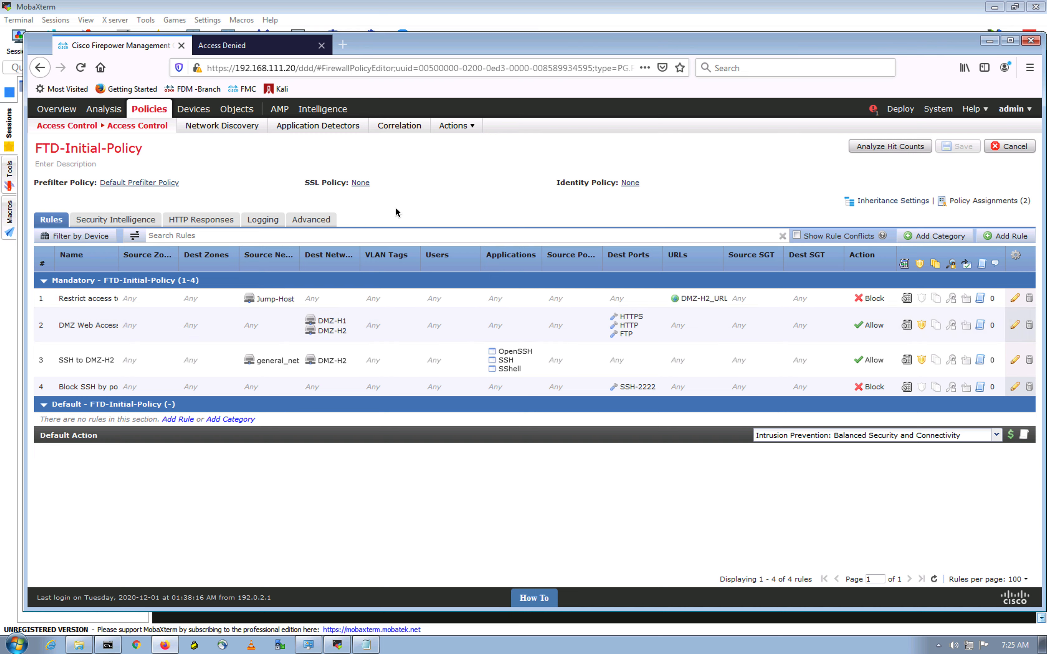
pyautogui.moveTo(101, 114)
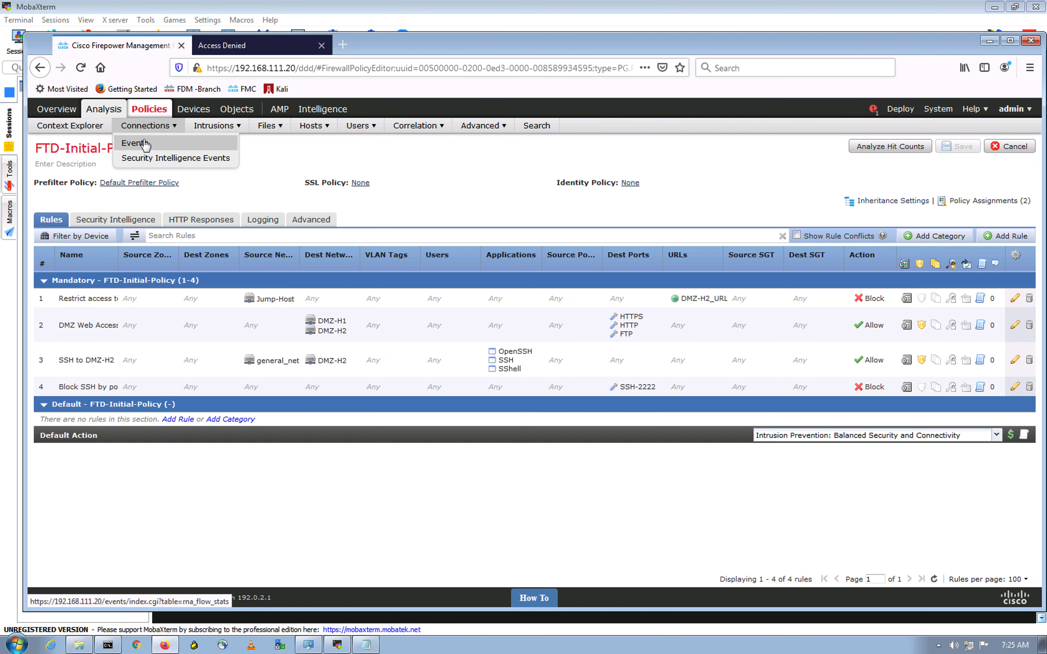
pyautogui.rightClick(142, 144)
pyautogui.click(173, 150)
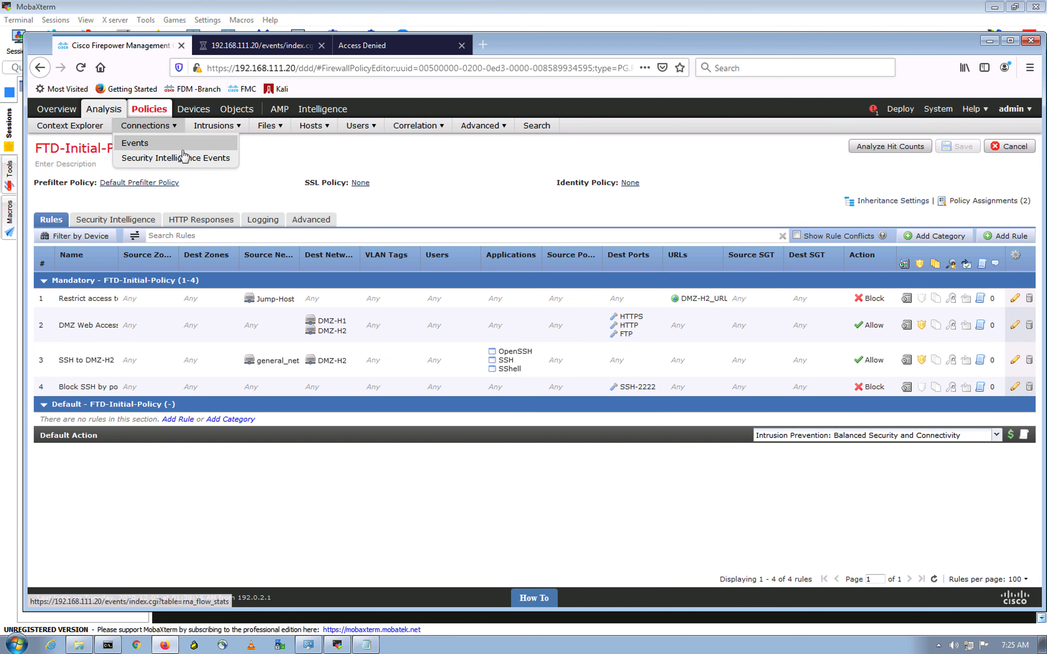
# Step: Review two blocked HTTP and two allowed SSH events, then verify DMZ-H2 is 192.168.10.99 in rule 2
pyautogui.click(268, 47)
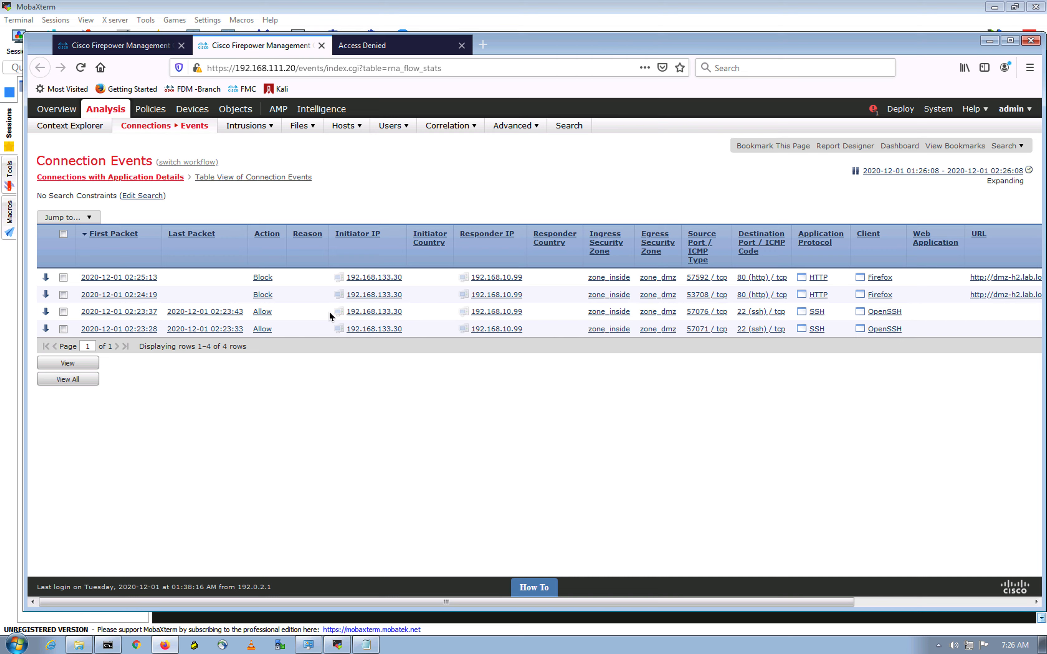
pyautogui.moveTo(352, 603); pyautogui.dragTo(691, 605)
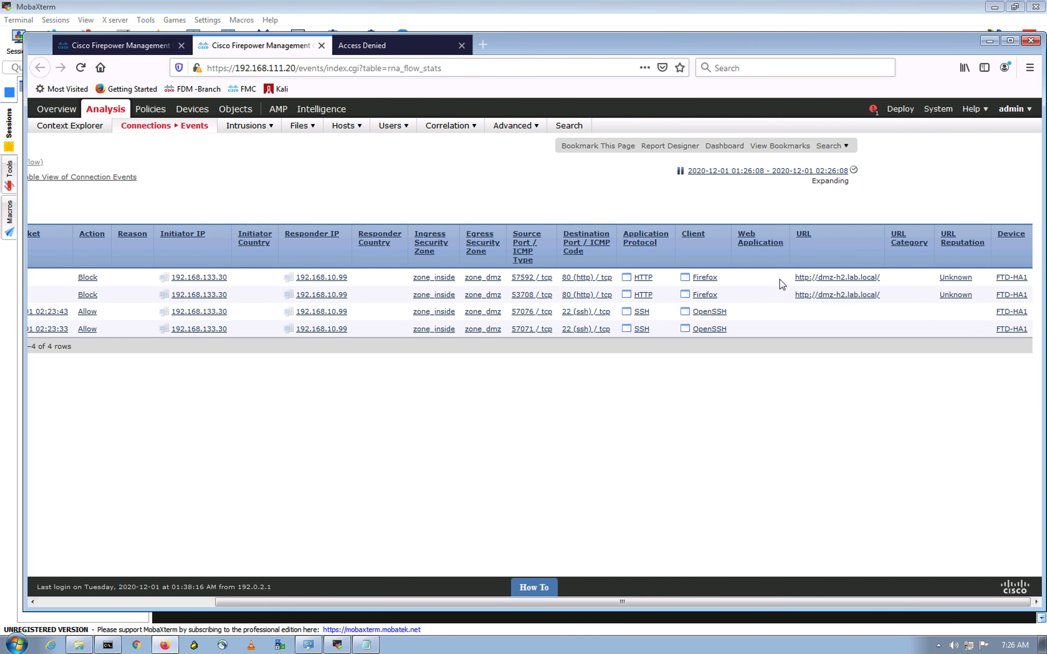
pyautogui.click(97, 45)
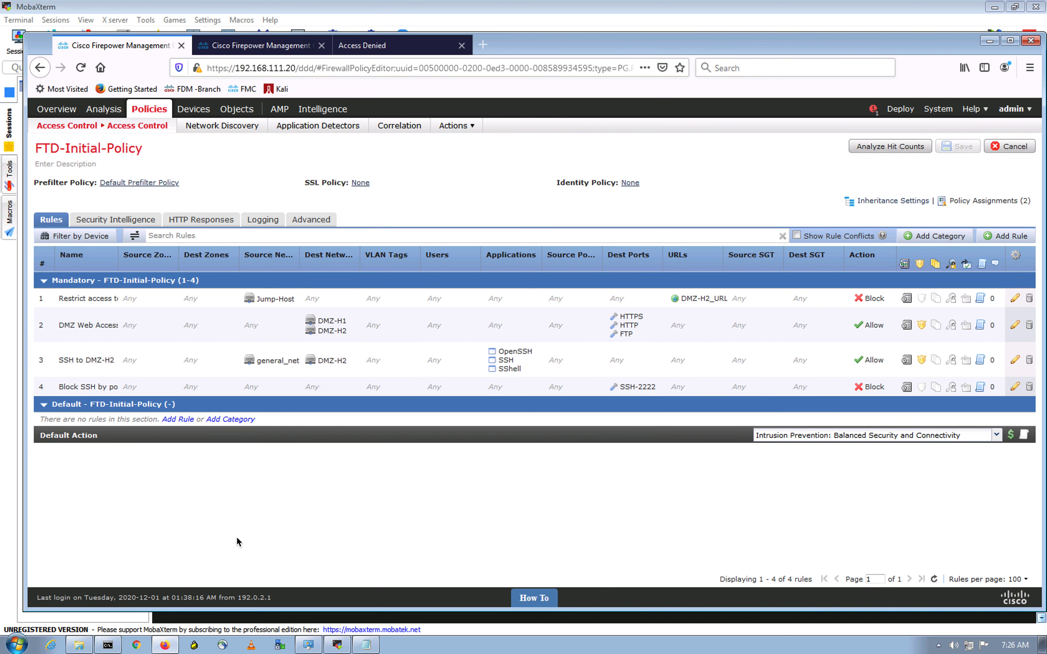
pyautogui.moveTo(338, 333)
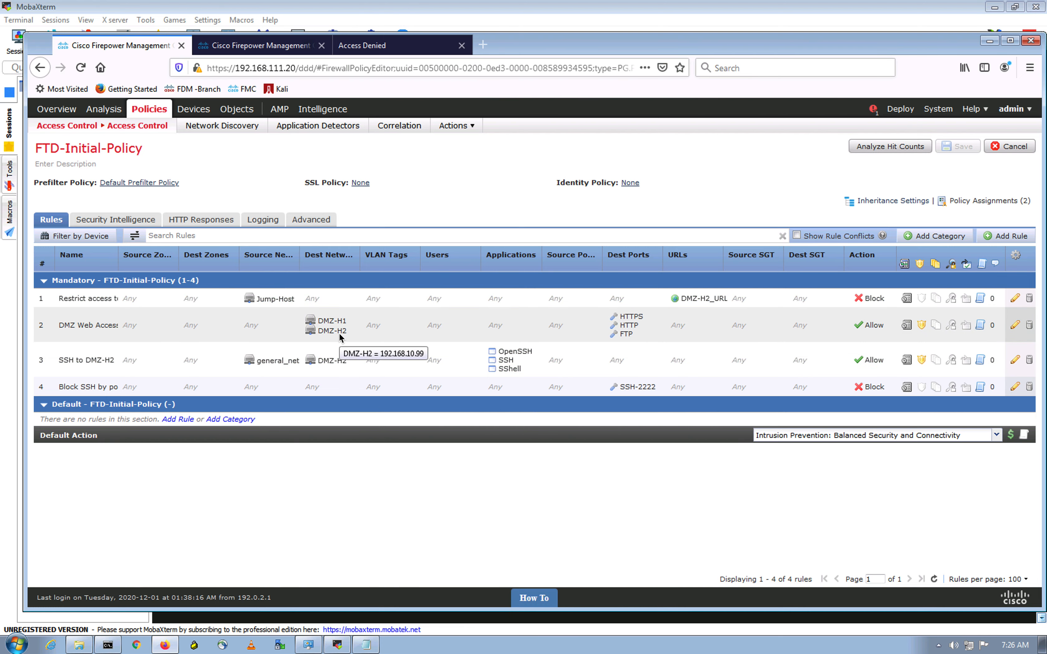
# Step: In the Access Denied tab, load the DMZ-1 Home Page at 192.168.10.90
pyautogui.click(398, 48)
pyautogui.click(361, 68)
pyautogui.write('htt')
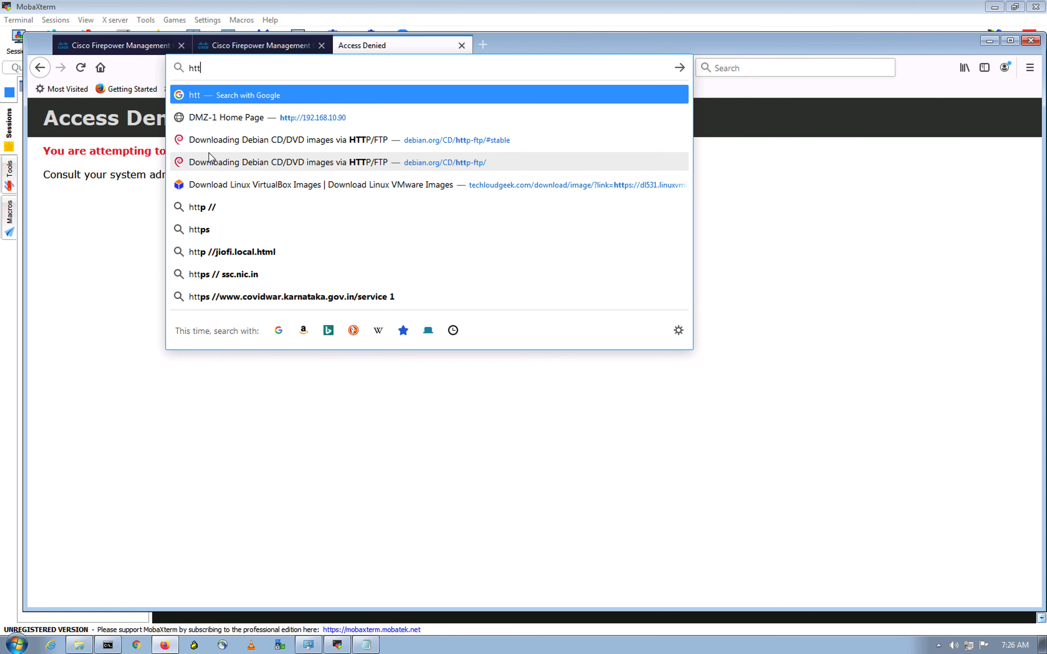
pyautogui.write('p://')
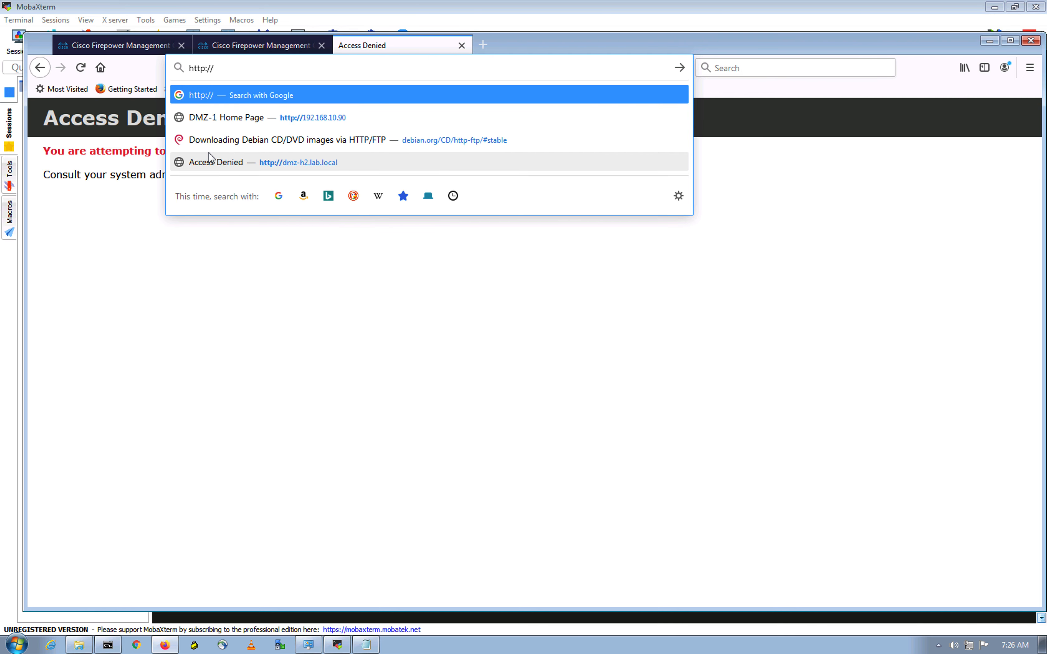
pyautogui.press('Down')
pyautogui.press('Return')
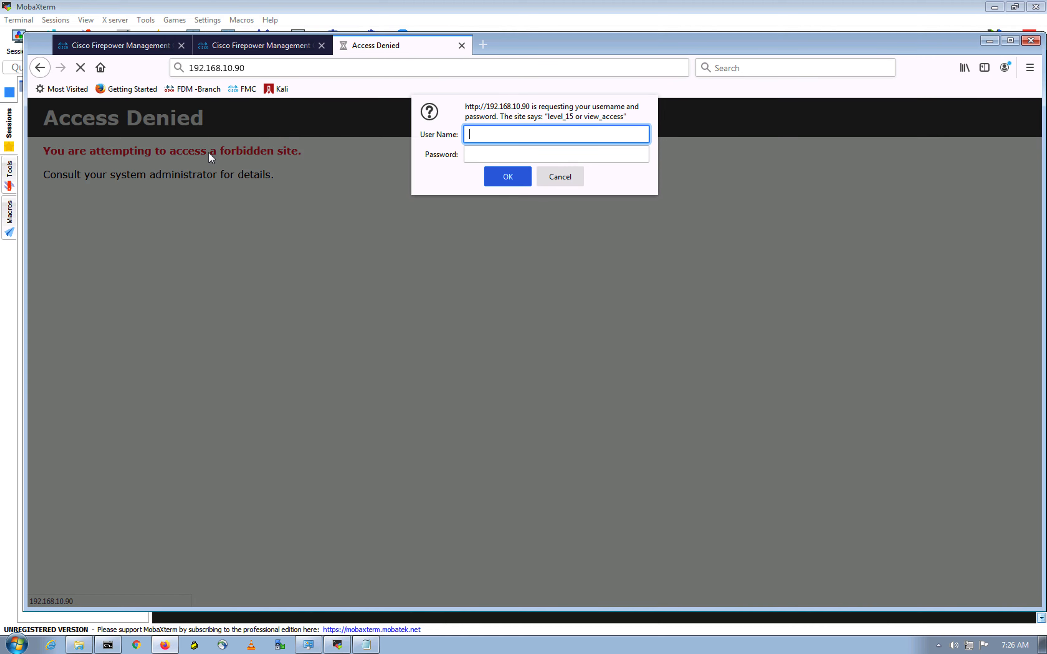
# Step: Sign in to the DMZ-1 site with its username and password, declining to save the login
pyautogui.write('cisco')
pyautogui.press('Tab')
pyautogui.write('cisco')
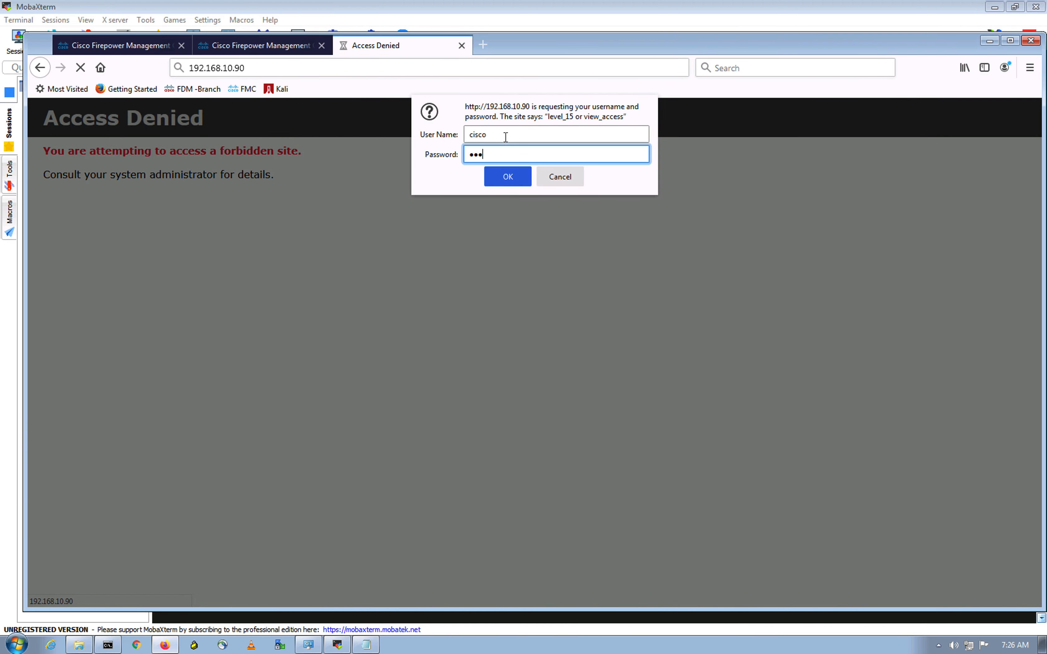
pyautogui.press('Return')
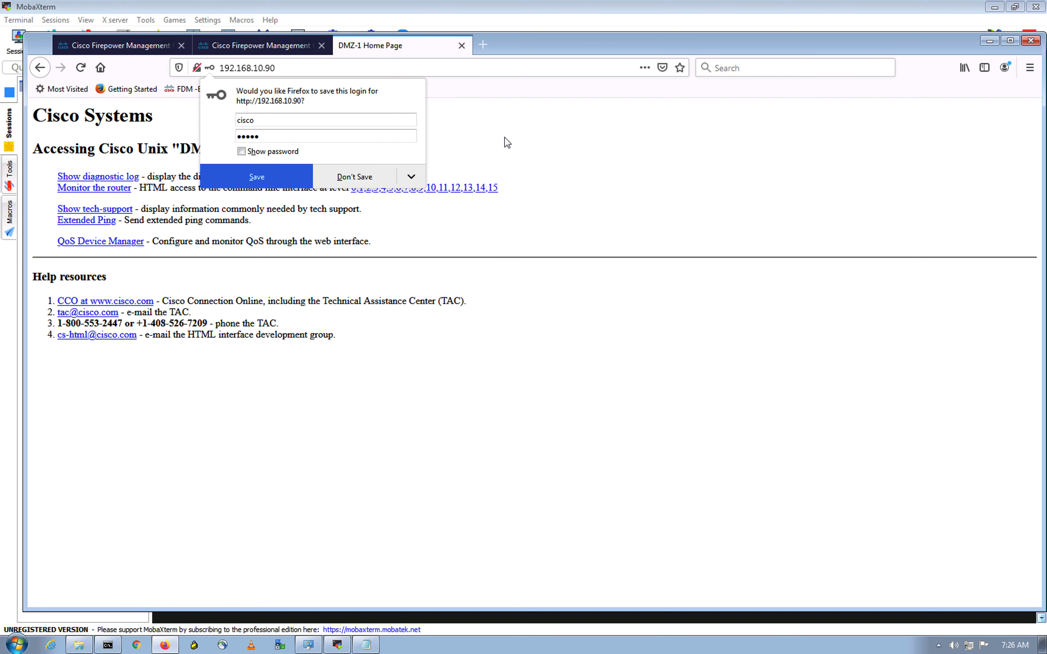
pyautogui.click(355, 168)
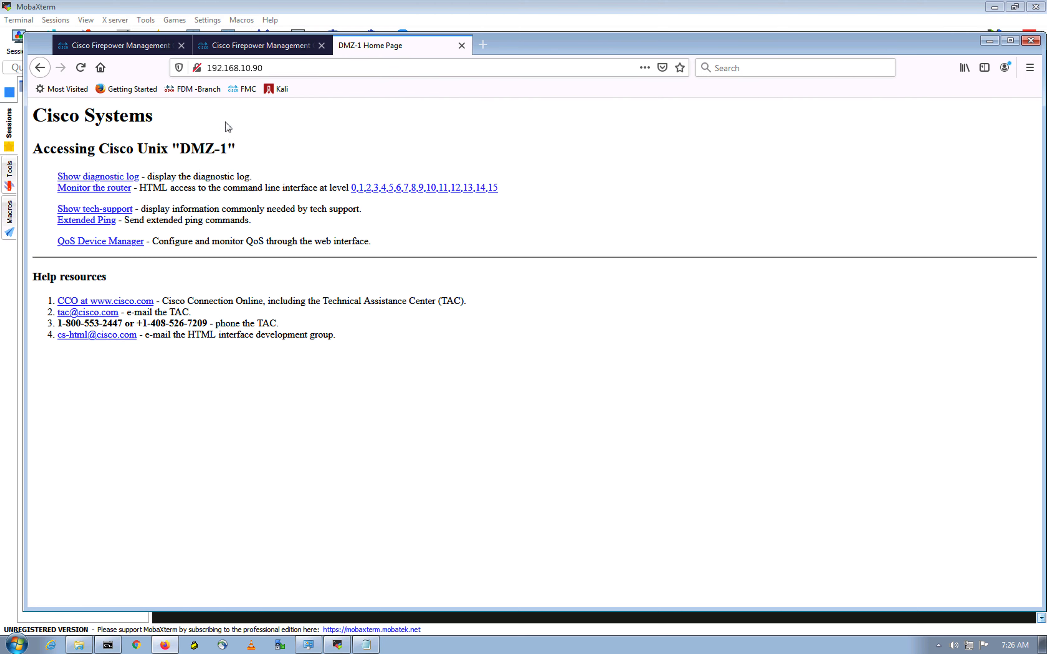
# Step: Confirm rule 2's FTP destination port is TCP/21, then bring the MobaXterm terminal forward
pyautogui.click(132, 44)
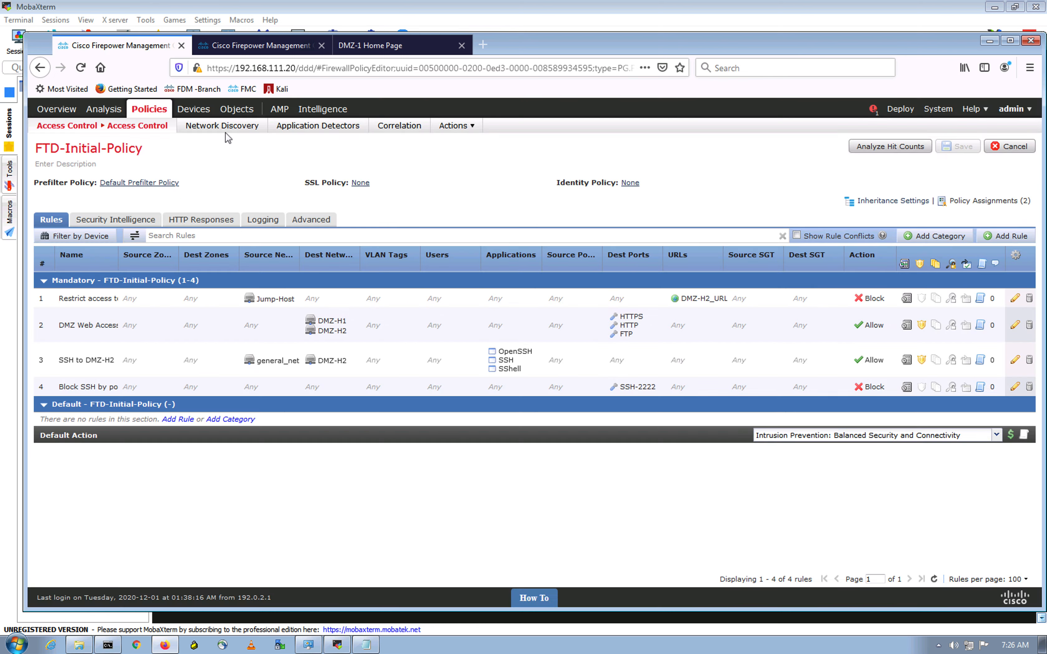
pyautogui.moveTo(632, 339)
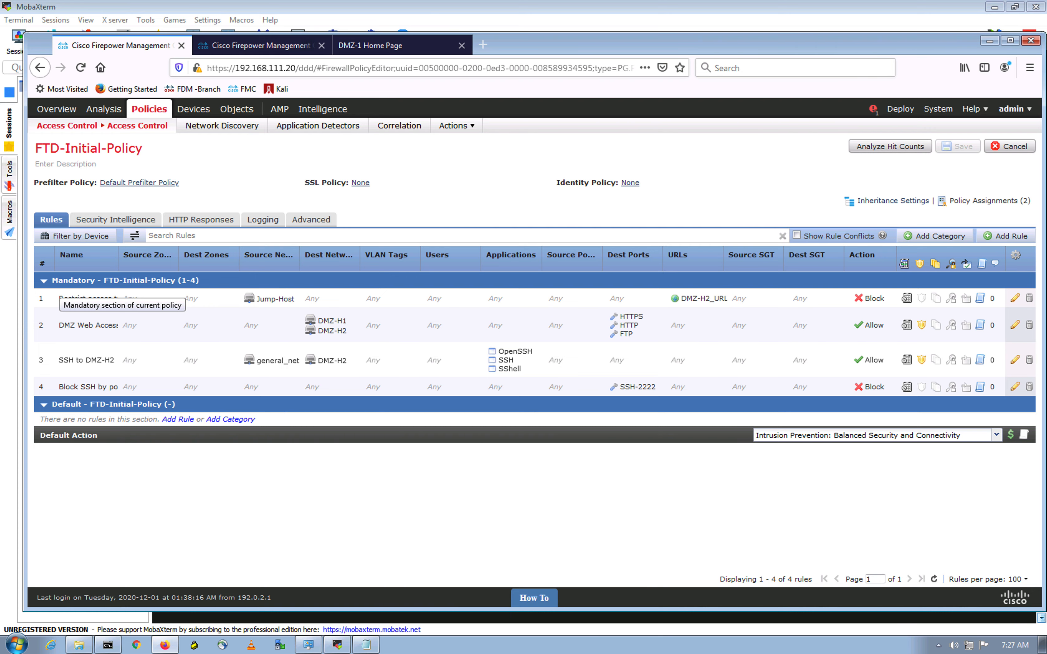
pyautogui.click(338, 645)
# Step: Run ssh -l cisco 10.10.10.99, log in to DMZ-2 with the password, then exit
pyautogui.click(538, 393)
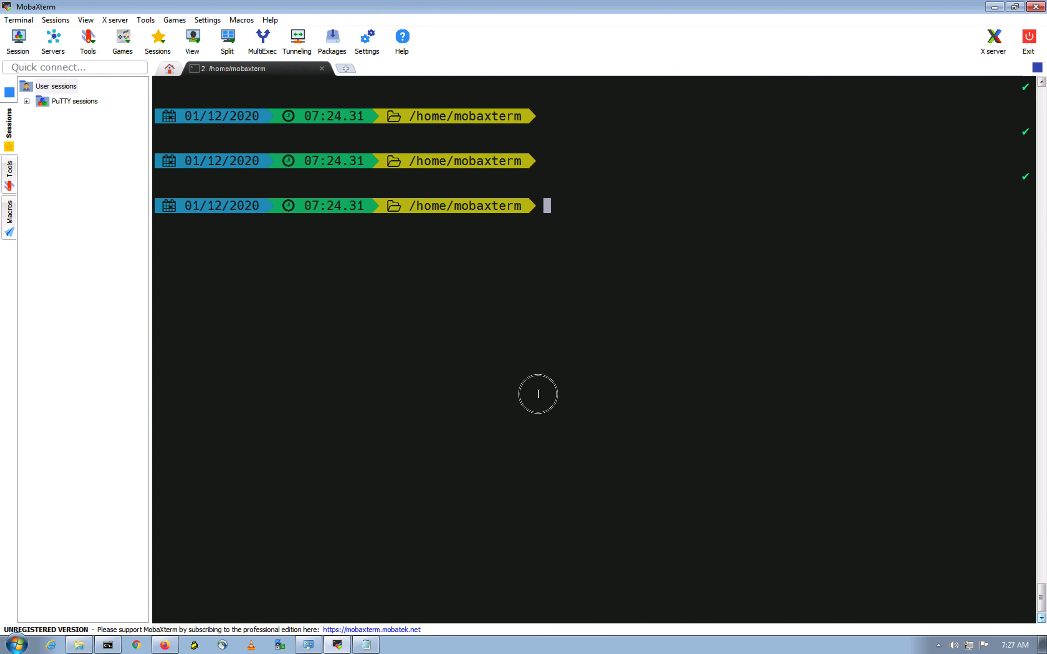
pyautogui.write('ssh -l ')
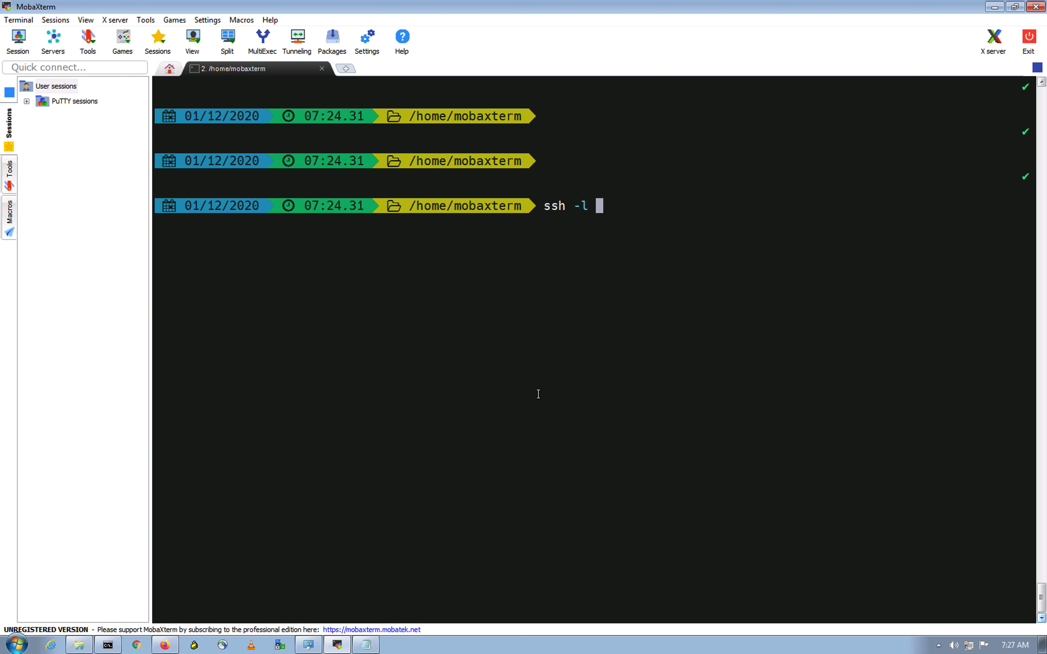
pyautogui.write('cisco 10.10.10.99')
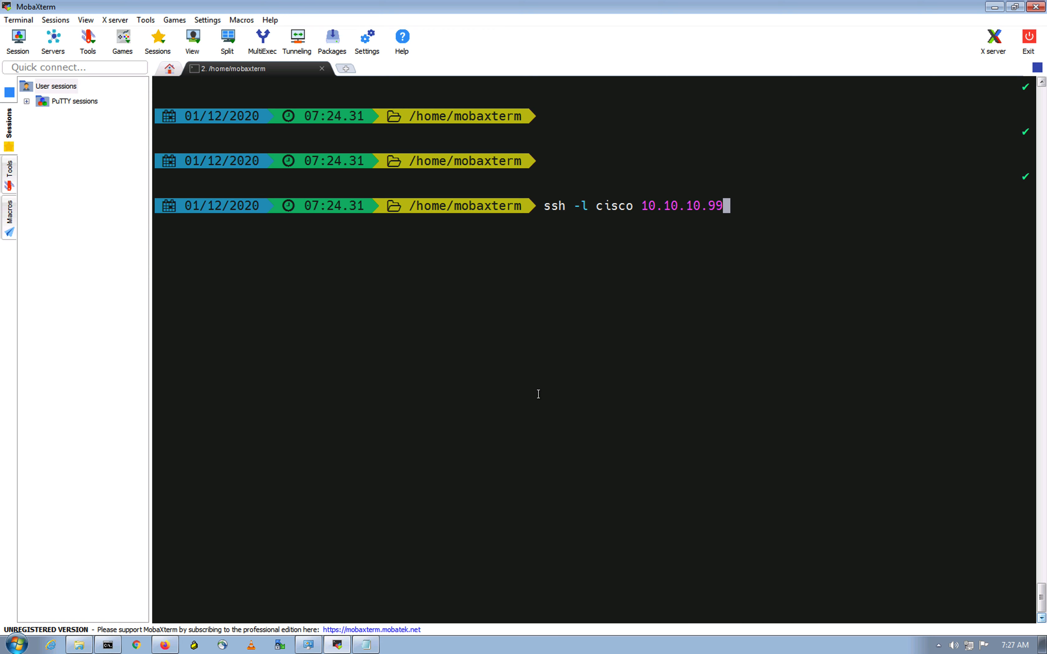
pyautogui.press('Return')
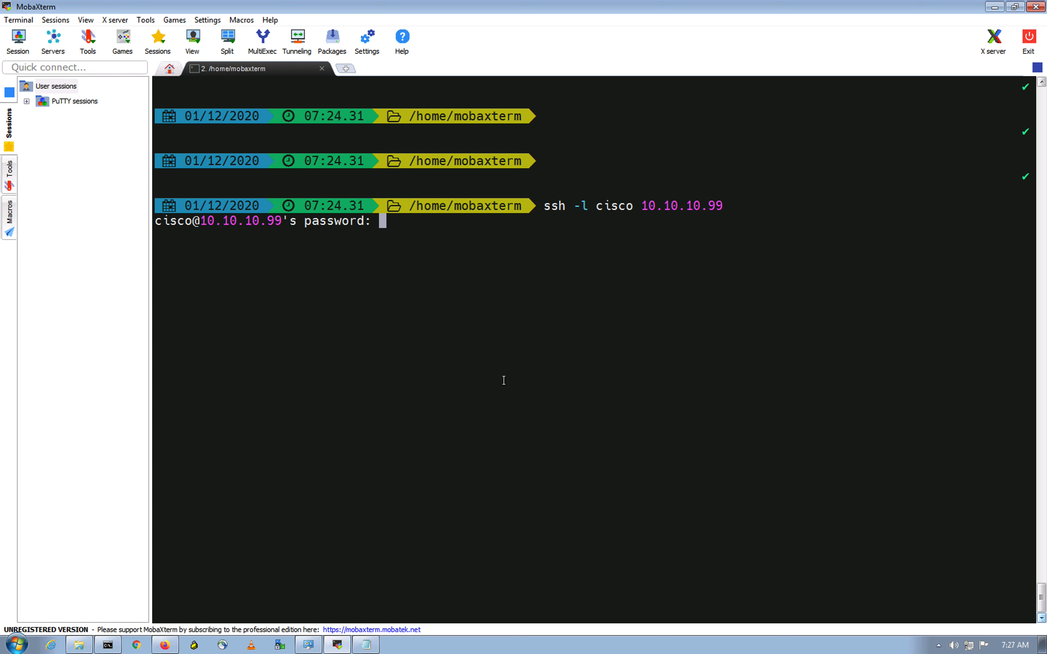
pyautogui.press('Return')
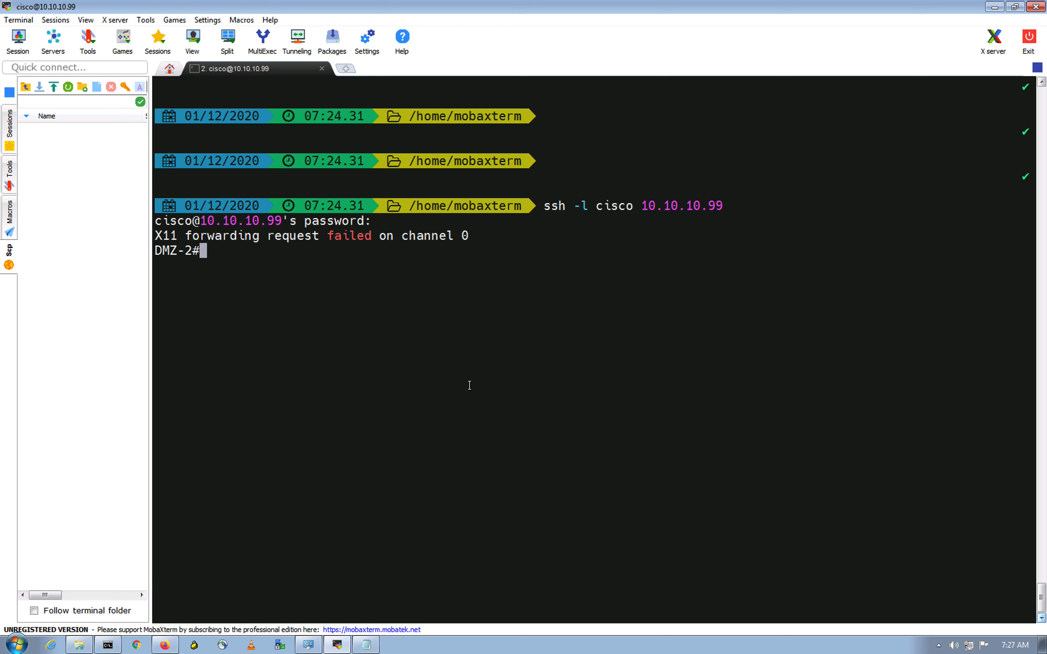
pyautogui.write('exit')
pyautogui.press('Return')
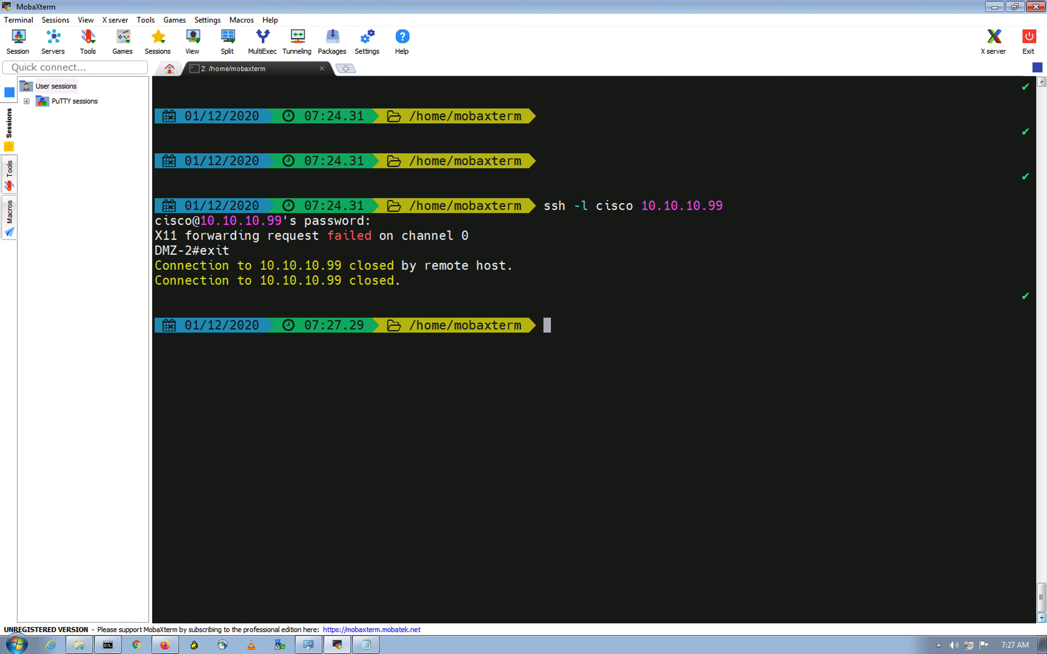
# Step: Retry the same SSH command with -p 2222 and mark the Connection refused error
pyautogui.click(165, 645)
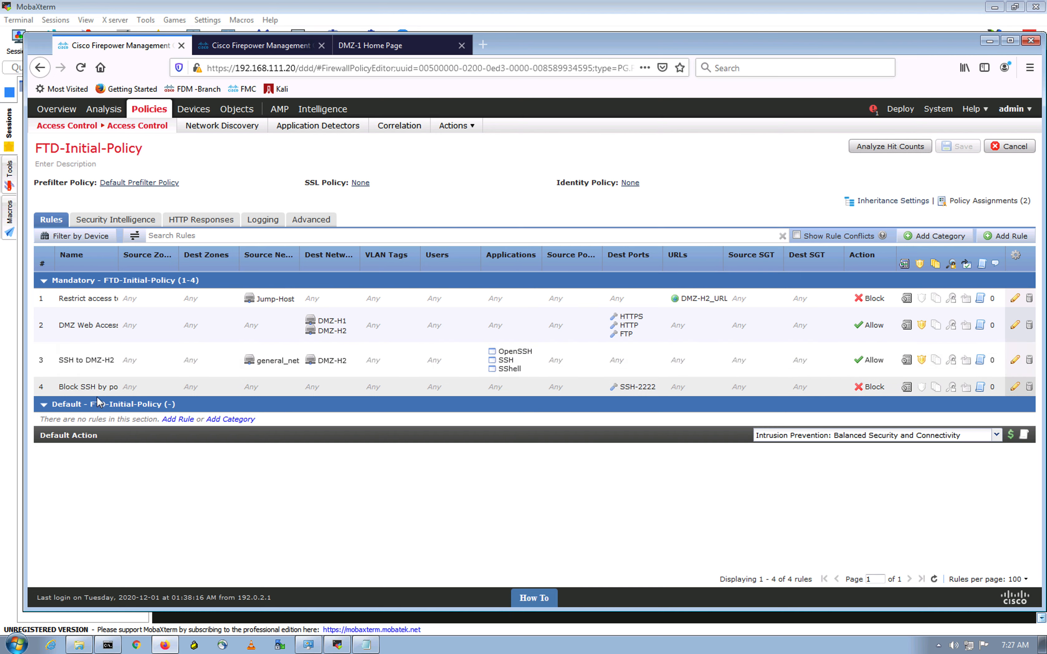
pyautogui.click(337, 645)
pyautogui.press('Up')
pyautogui.write('-p ')
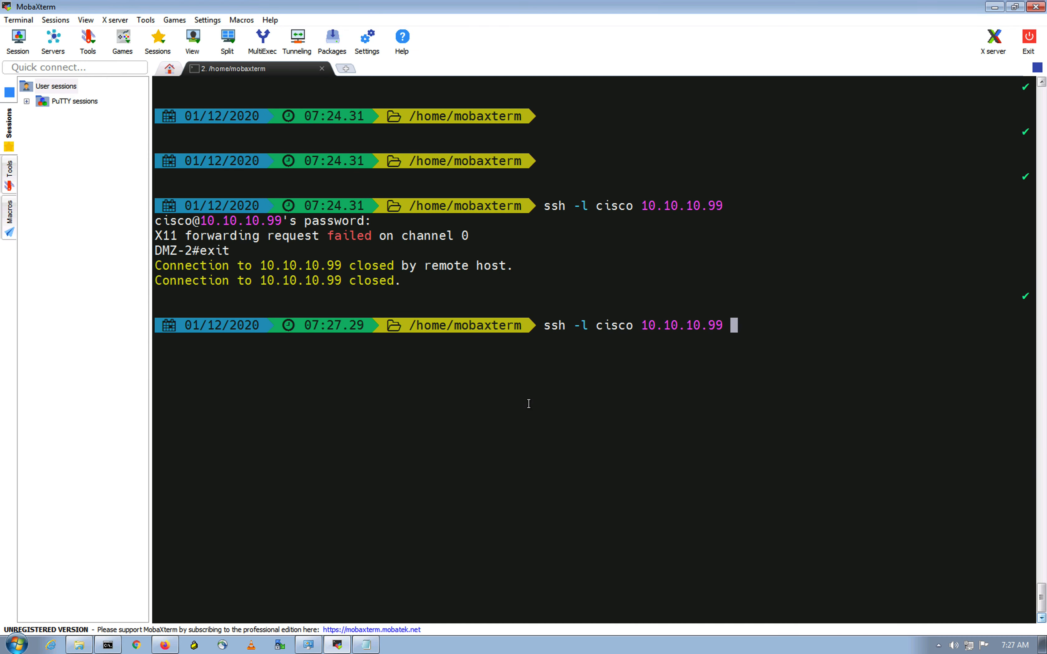
pyautogui.write('2222')
pyautogui.press('Return')
pyautogui.moveTo(488, 362)
pyautogui.mouseDown()
pyautogui.moveTo(572, 345)
pyautogui.moveTo(488, 361)
pyautogui.mouseUp()
pyautogui.moveTo(618, 340); pyautogui.dragTo(484, 340)
pyautogui.click(164, 644)
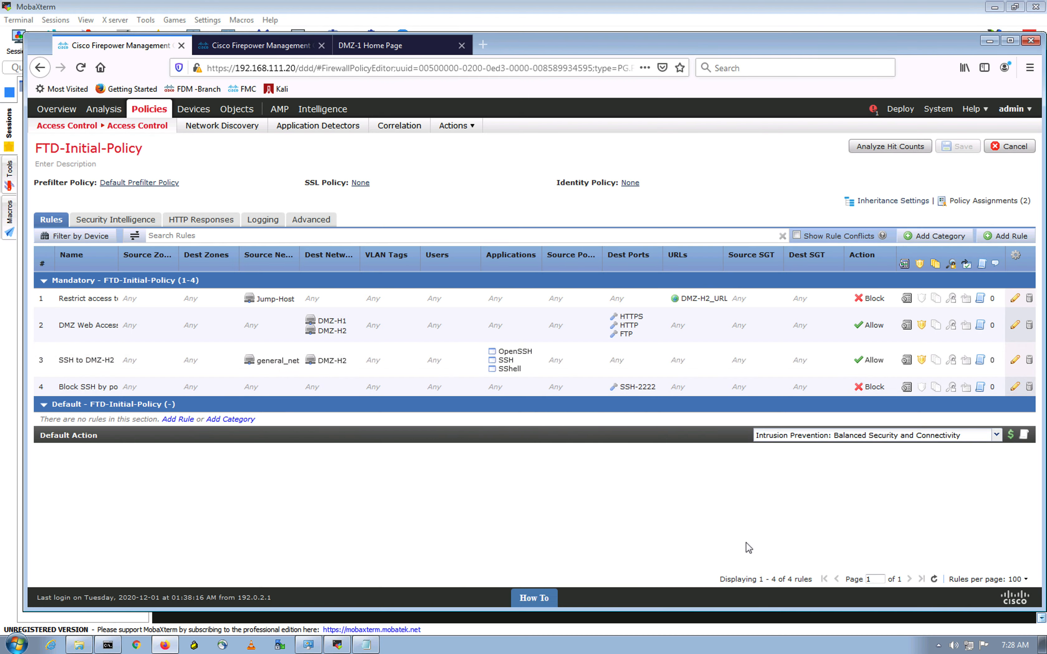
# Step: Reload Connection Events and scroll through the seven entries, including the new allowed SSH session
pyautogui.click(255, 51)
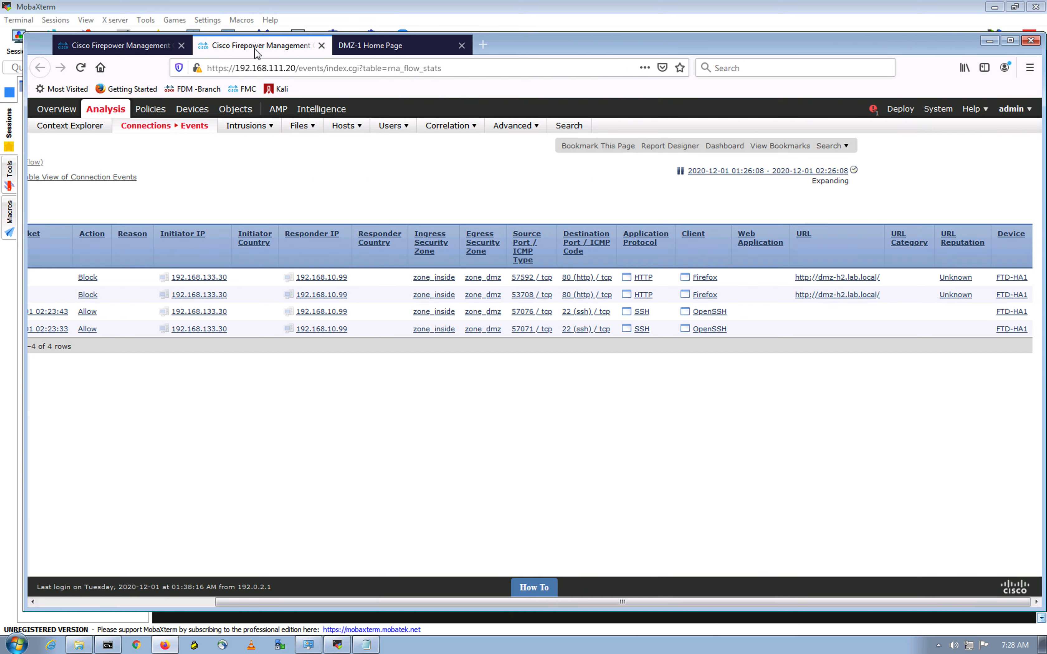
pyautogui.click(80, 68)
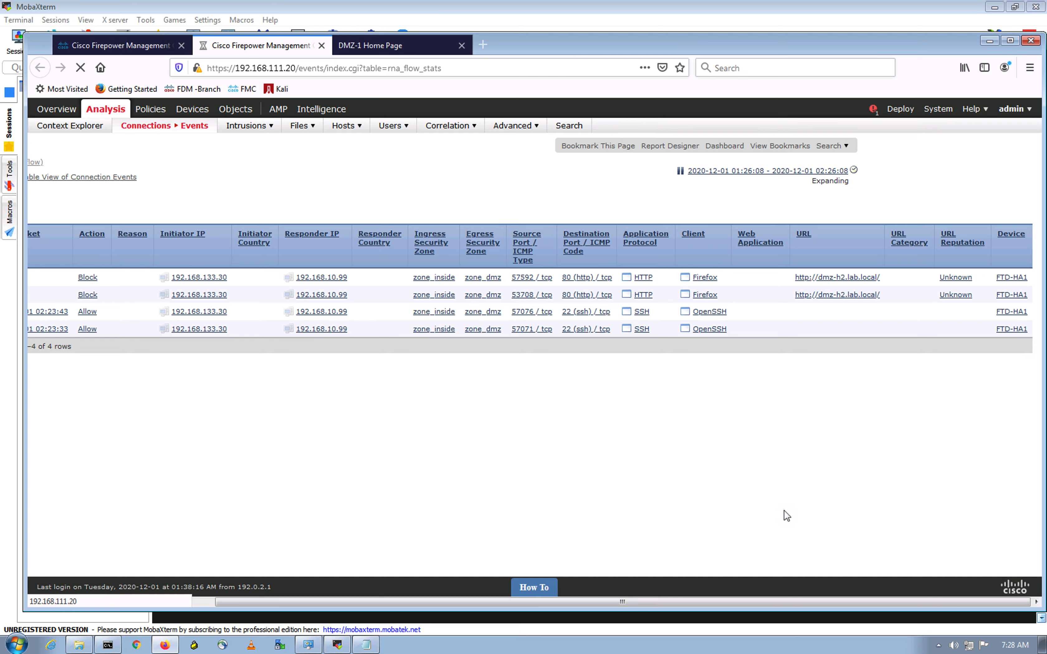
pyautogui.moveTo(362, 598); pyautogui.dragTo(145, 603)
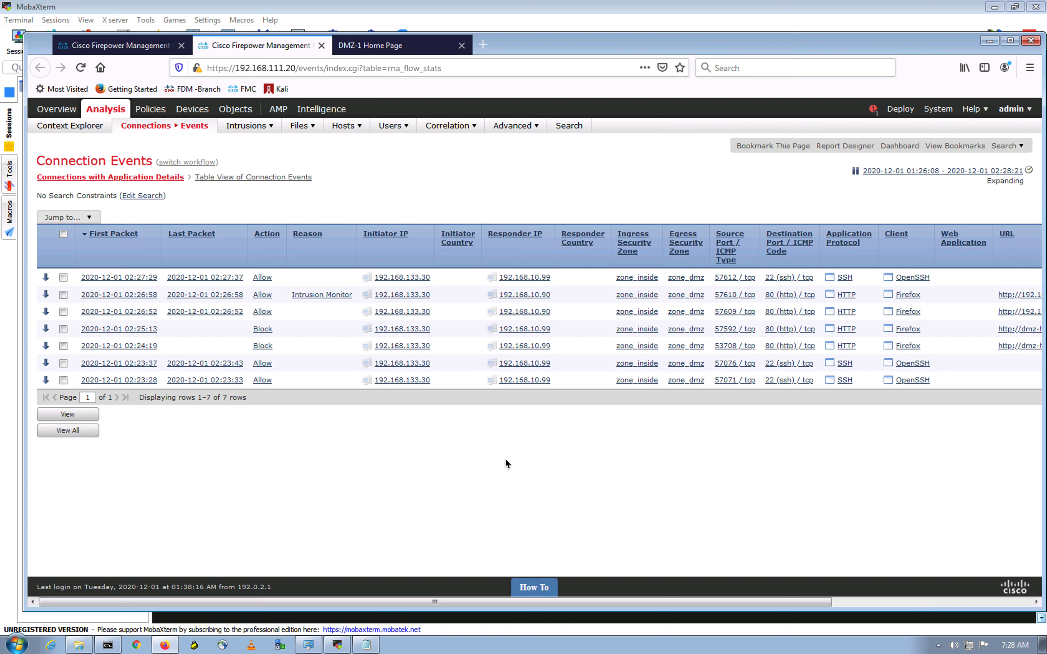
pyautogui.moveTo(451, 602); pyautogui.dragTo(697, 606)
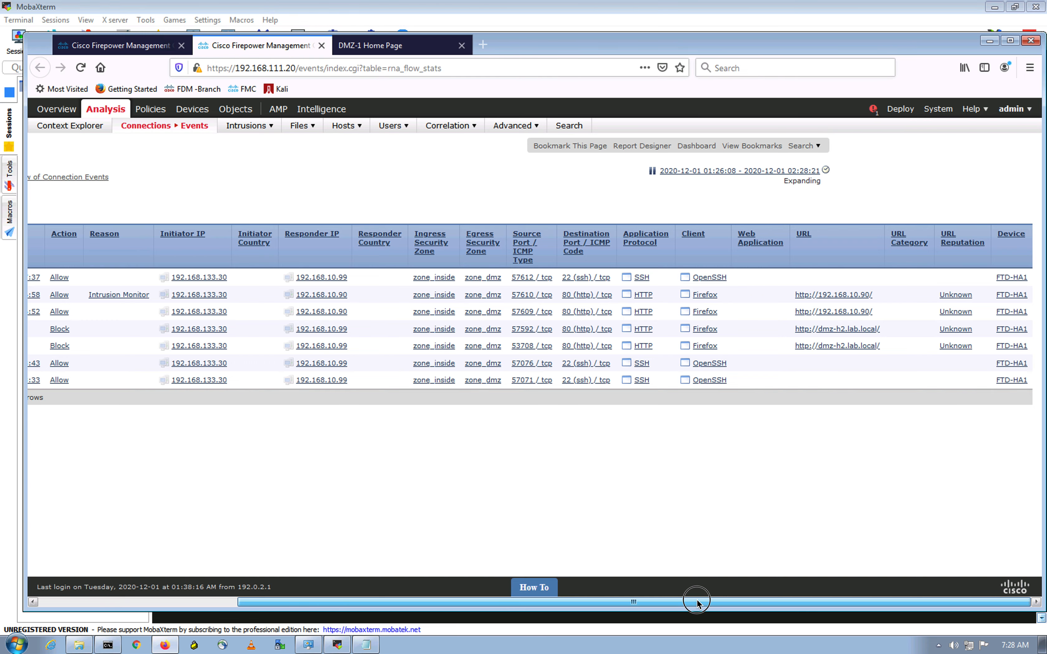
pyautogui.moveTo(697, 603); pyautogui.dragTo(450, 582)
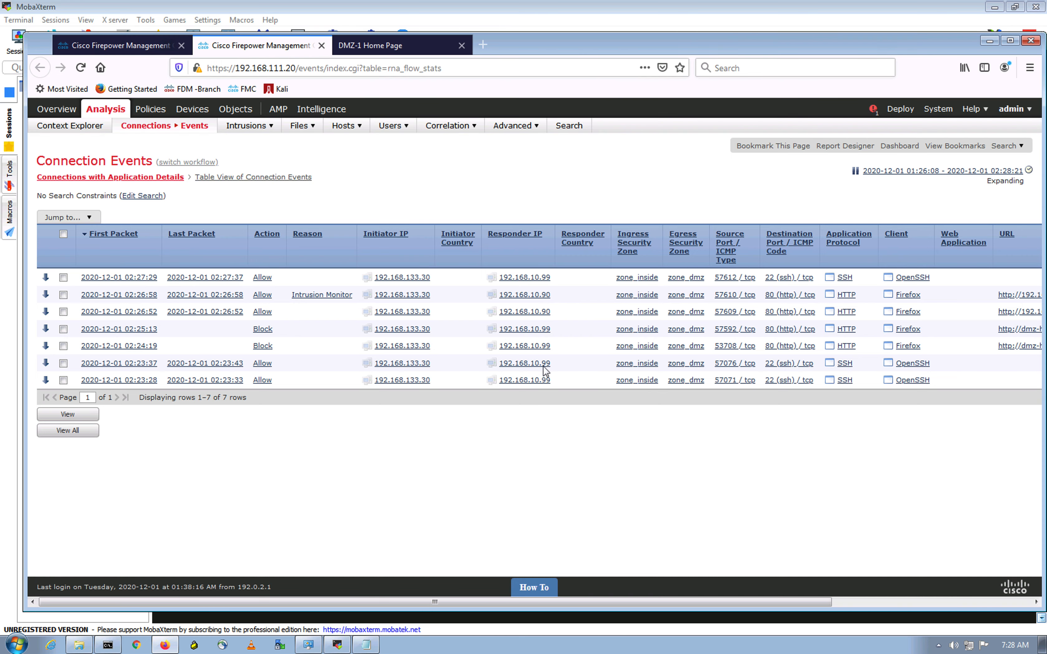
pyautogui.click(165, 45)
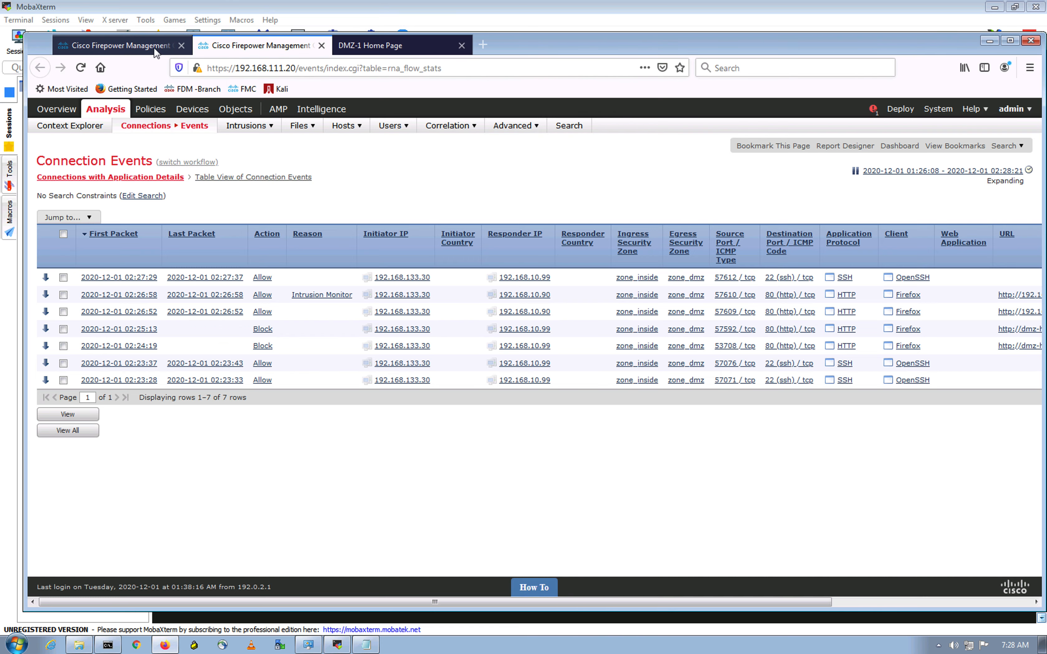
pyautogui.click(679, 509)
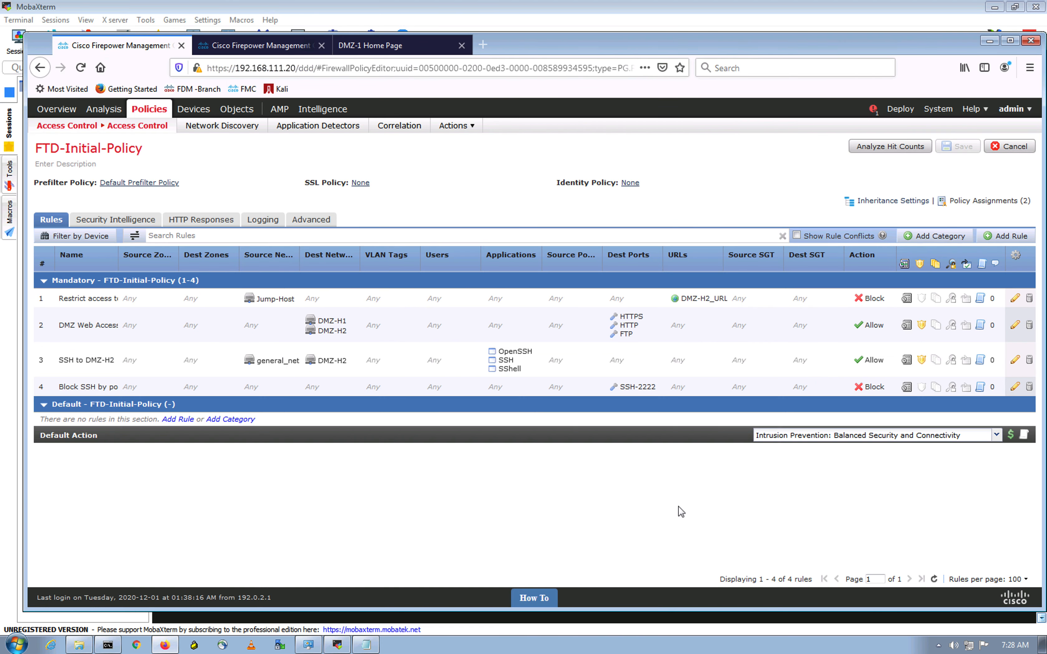